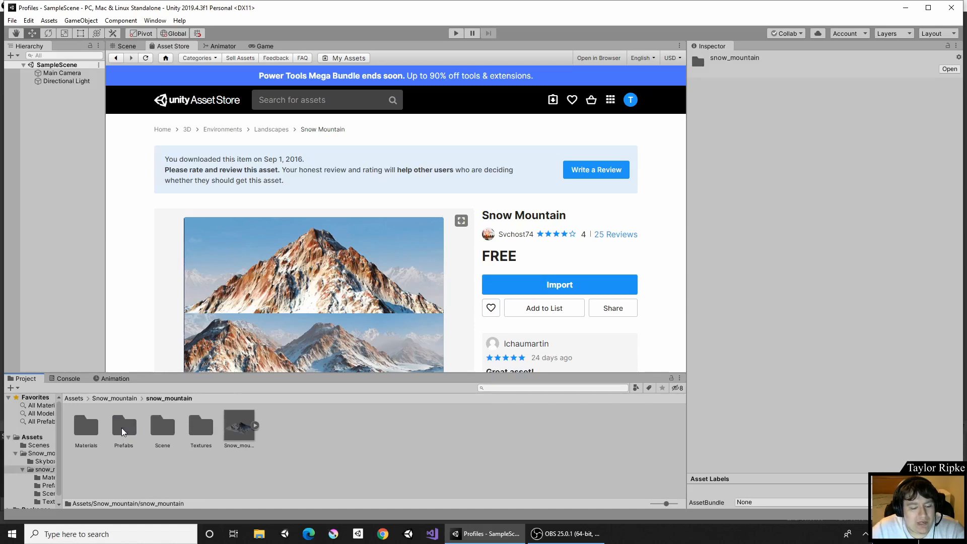
Open the Mountain scene from the snow_mountain Scene folder in the project assets.
left_click(166, 429)
double_click(166, 430)
left_click(87, 426)
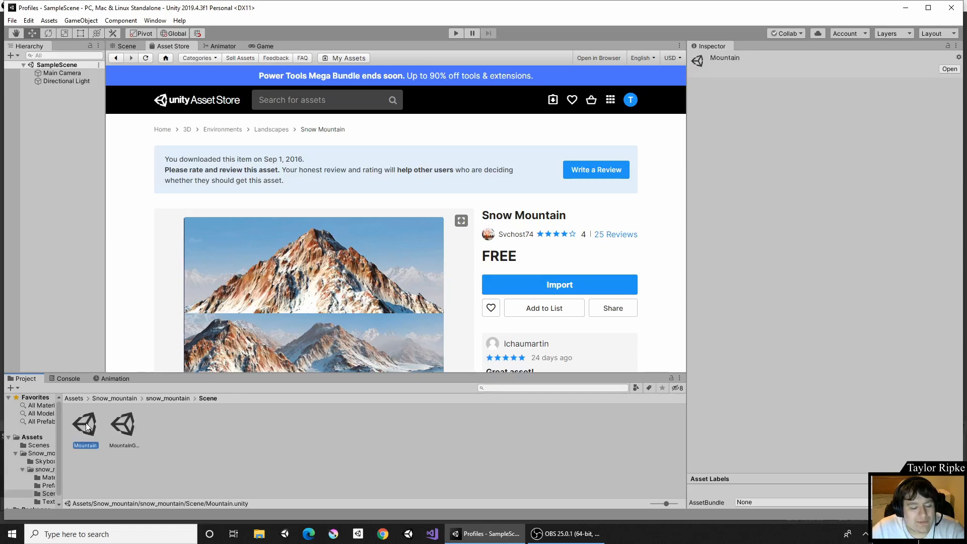
double_click(87, 427)
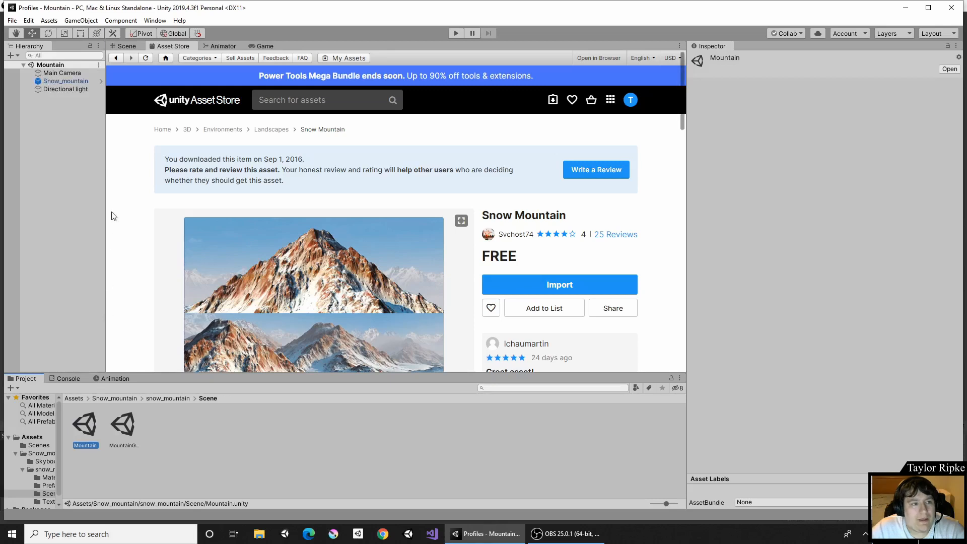
Switch to the Scene view and orbit around the snowy mountain terrain.
left_click(129, 48)
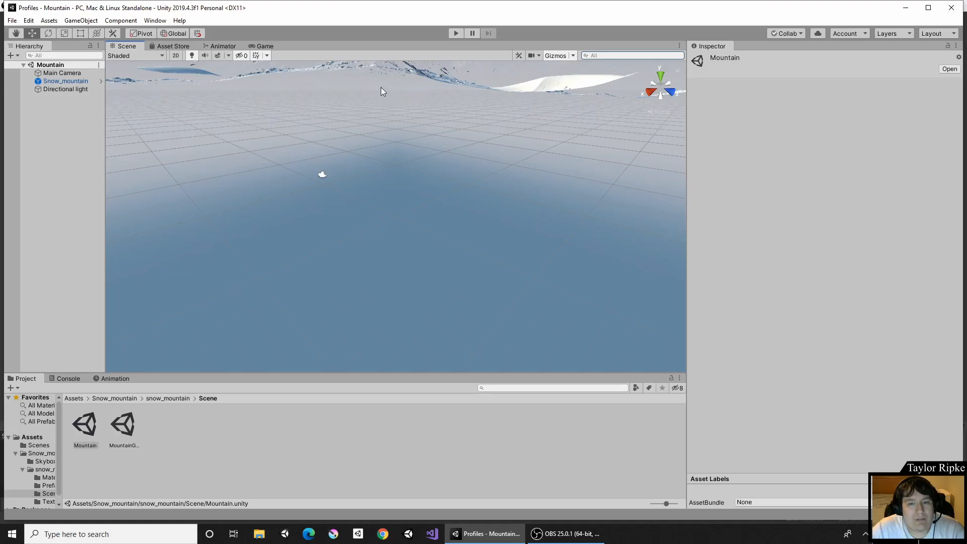
middle_click_drag(380, 87, 697, 100)
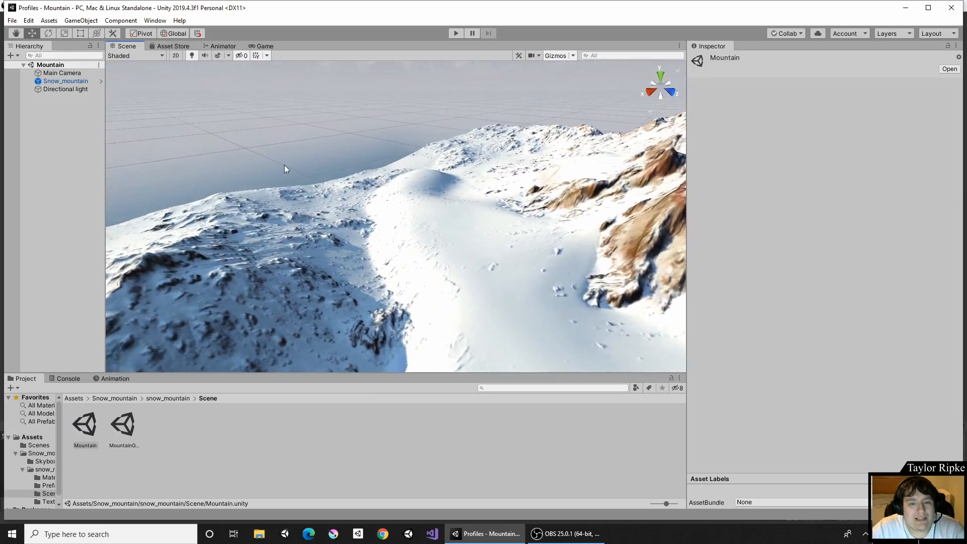
right_click_drag(284, 165, 310, 153)
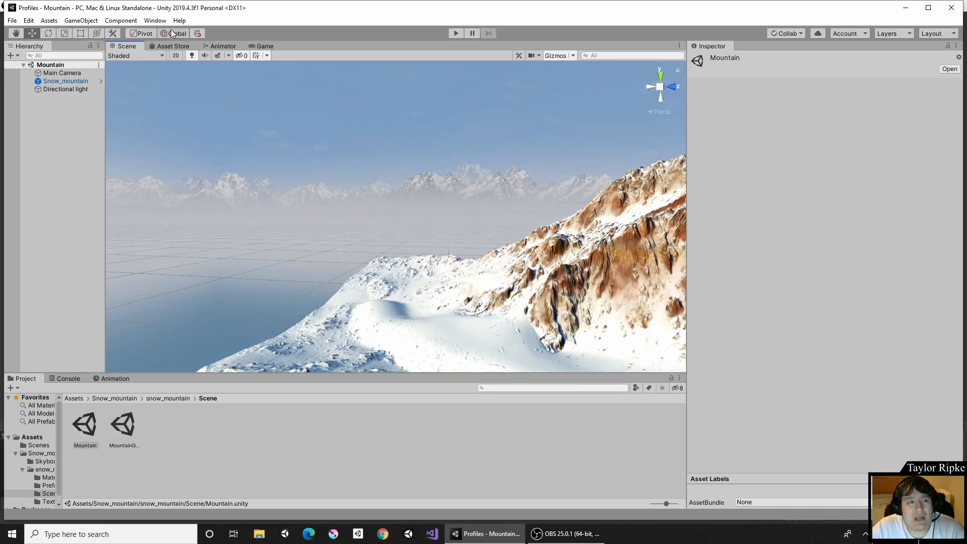
Open the Lighting Settings window and assign the Directional light as the Sun Source.
left_click(154, 21)
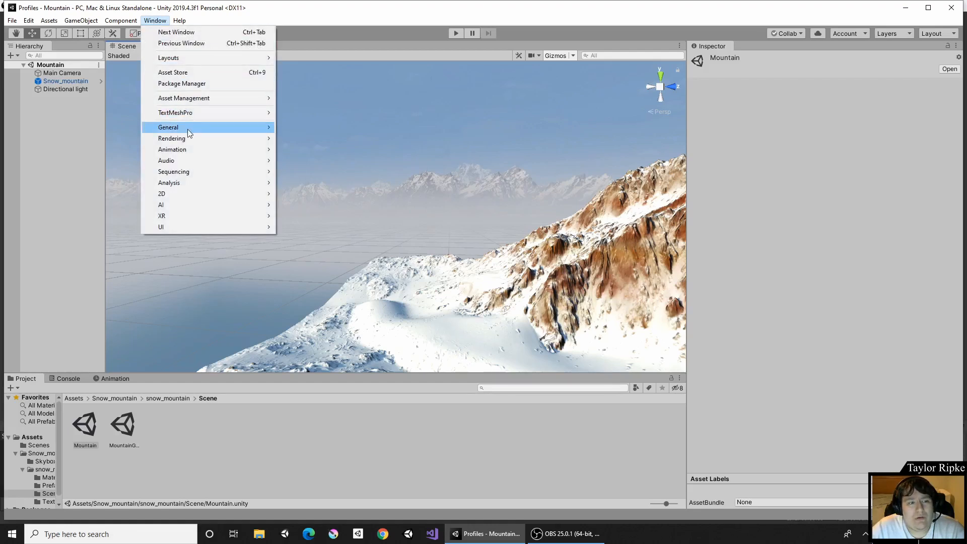
mouse_move(189, 129)
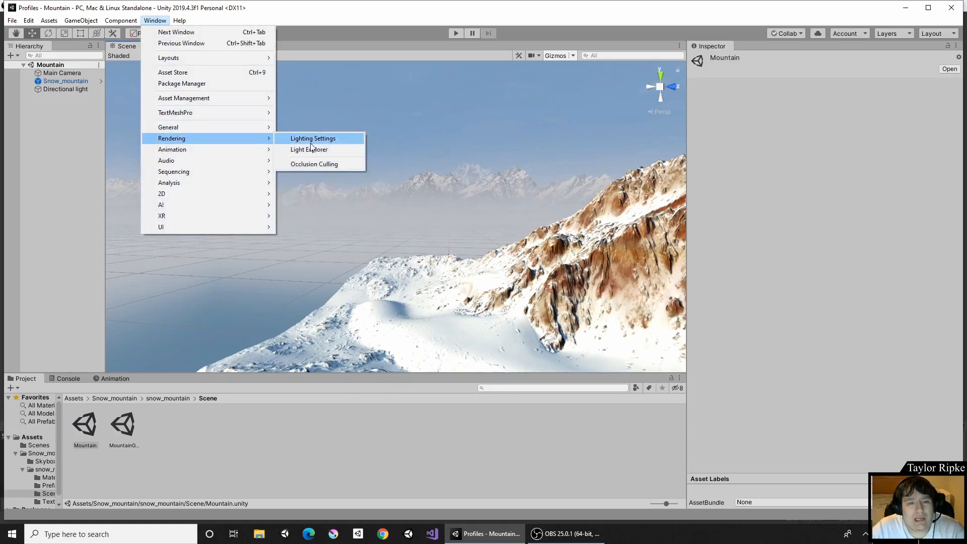
left_click(308, 138)
left_click_drag(637, 100, 429, 84)
left_click(450, 123)
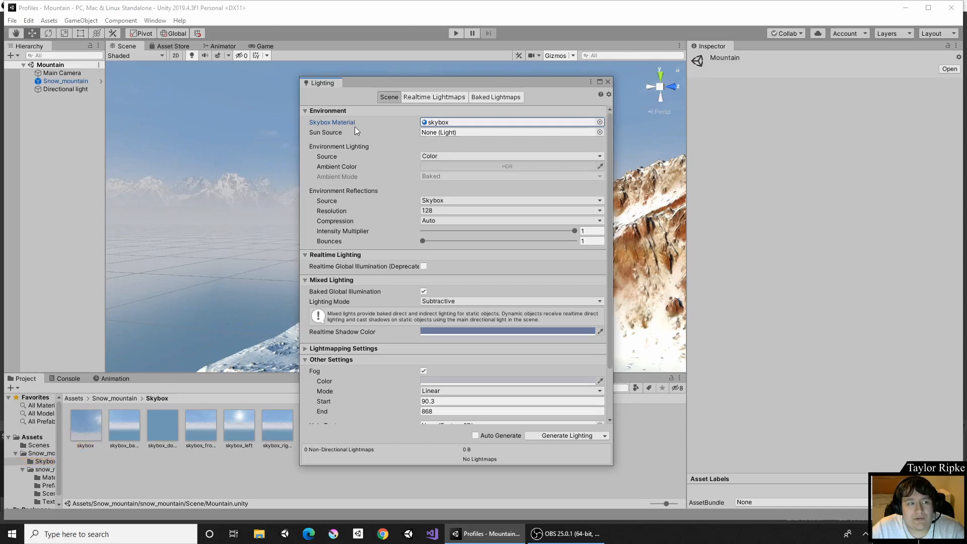
left_click_drag(67, 90, 431, 140)
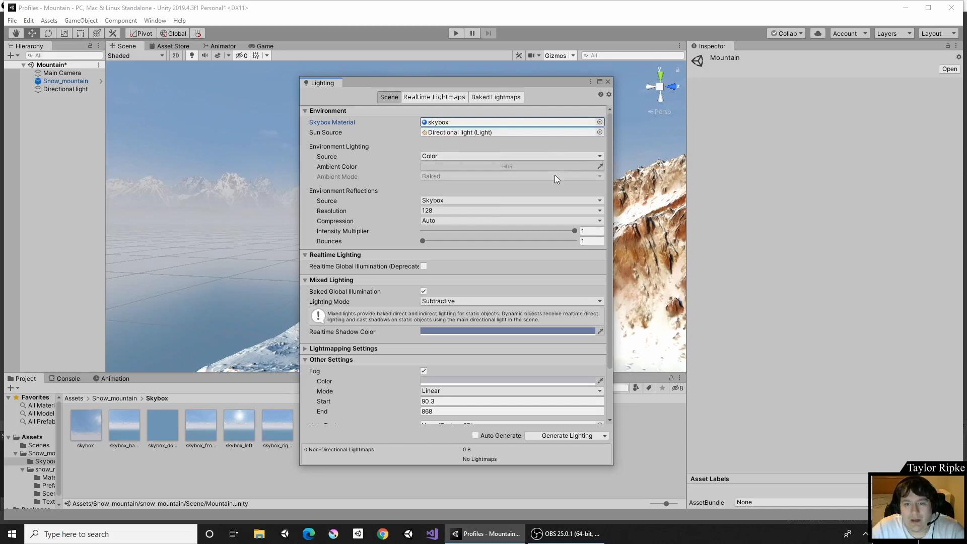
Enable fog in Other Settings and set the fog Start distance to 0.
scroll(539, 171, "down", 3)
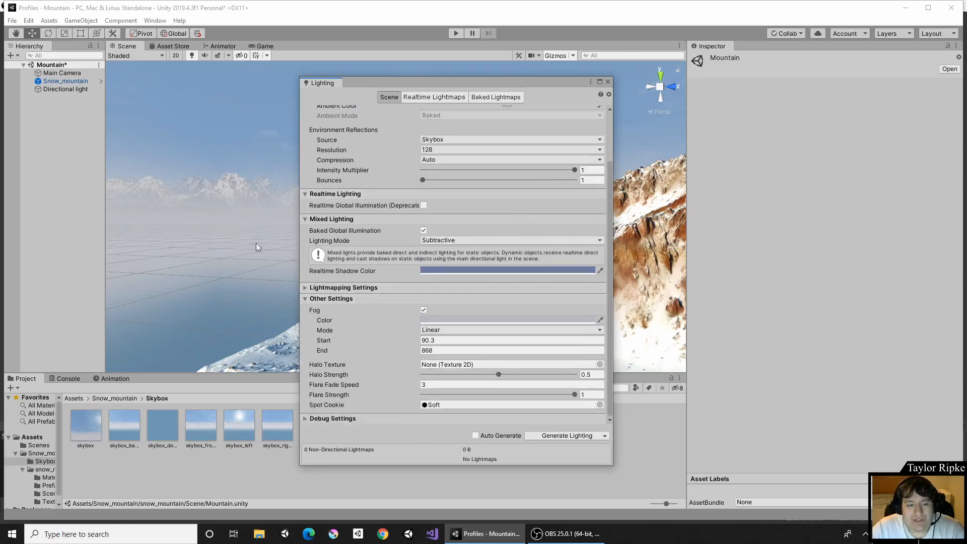
left_click(424, 309)
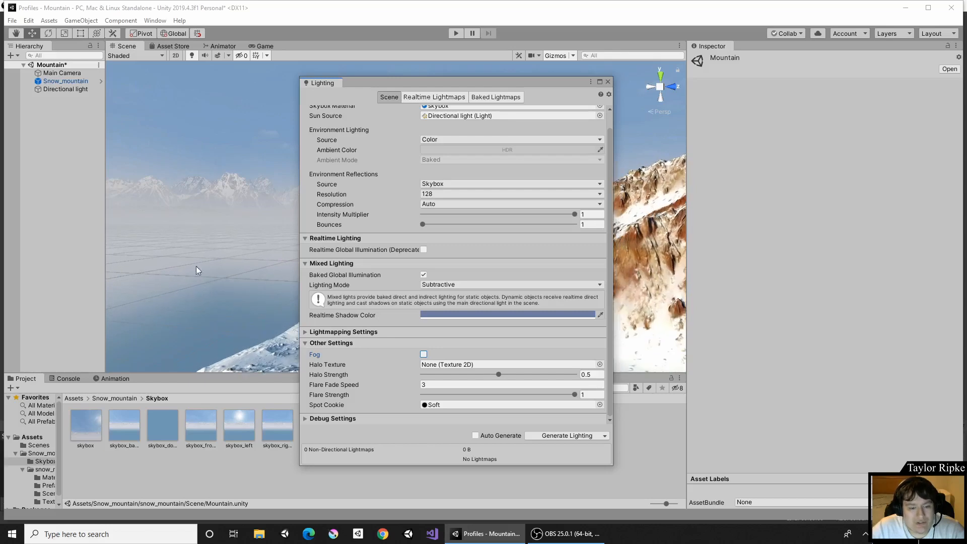
left_click(423, 354)
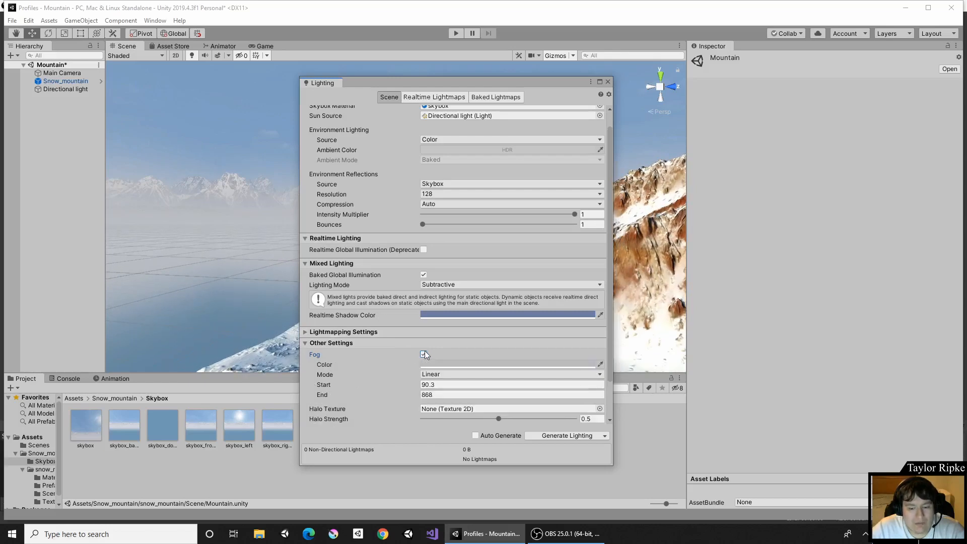
left_click(429, 385)
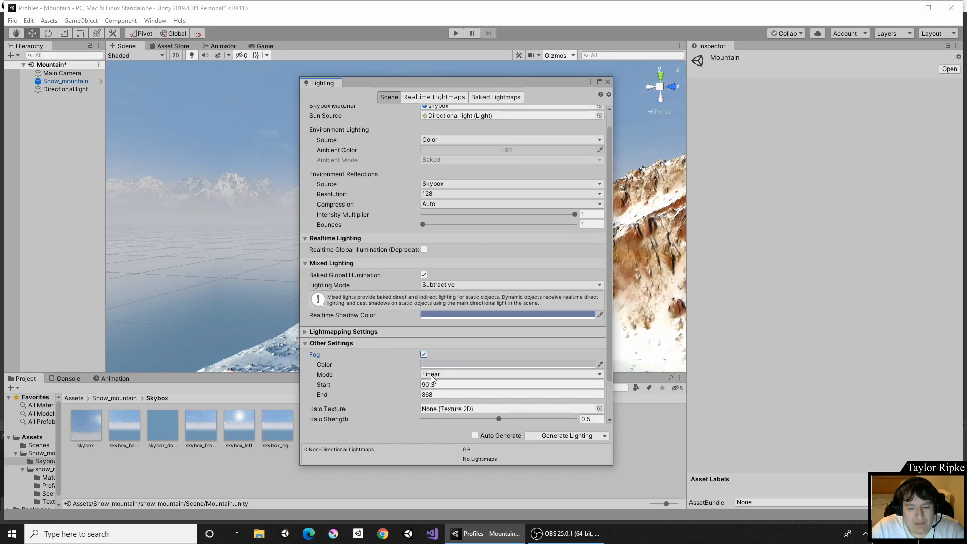
left_click(431, 385)
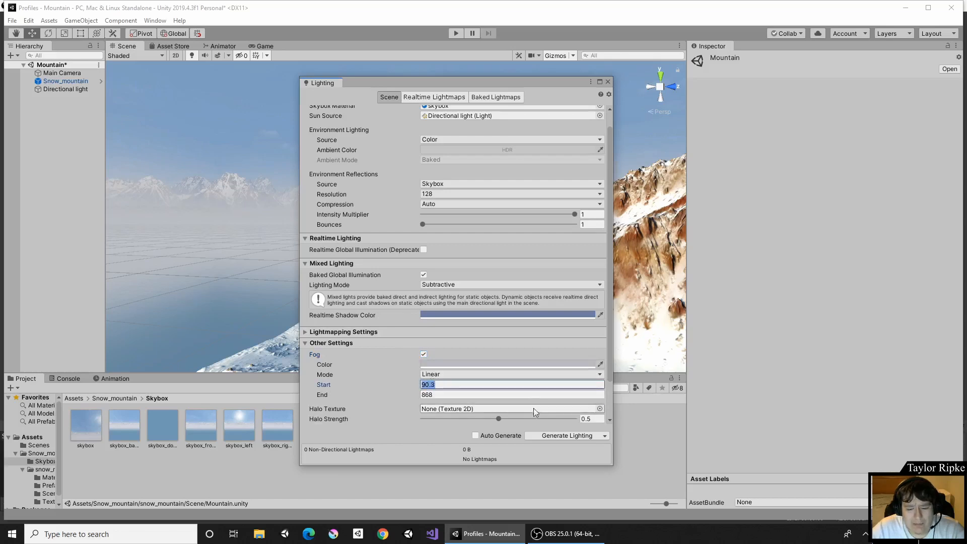
type("0")
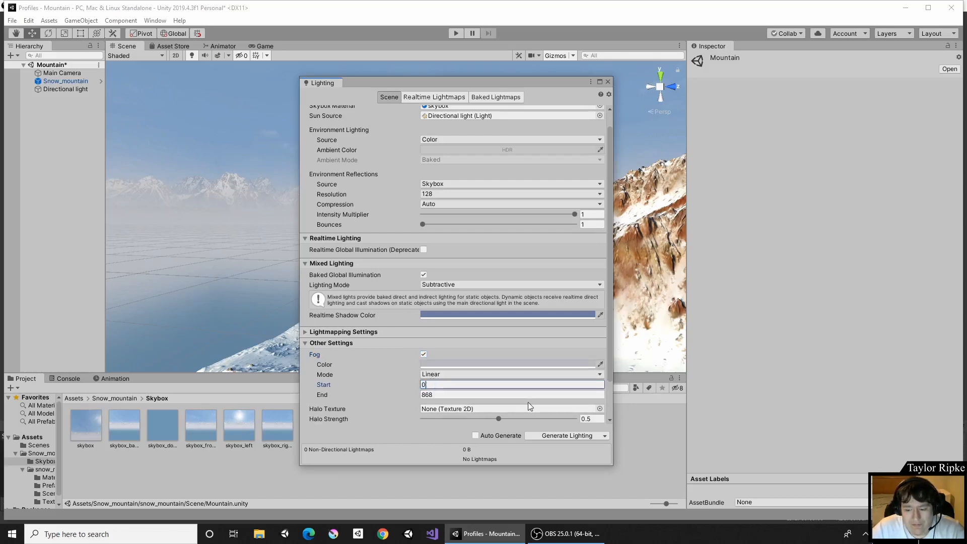
Turn on Auto Generate lighting and keep the fog Mode as Linear.
left_click(475, 435)
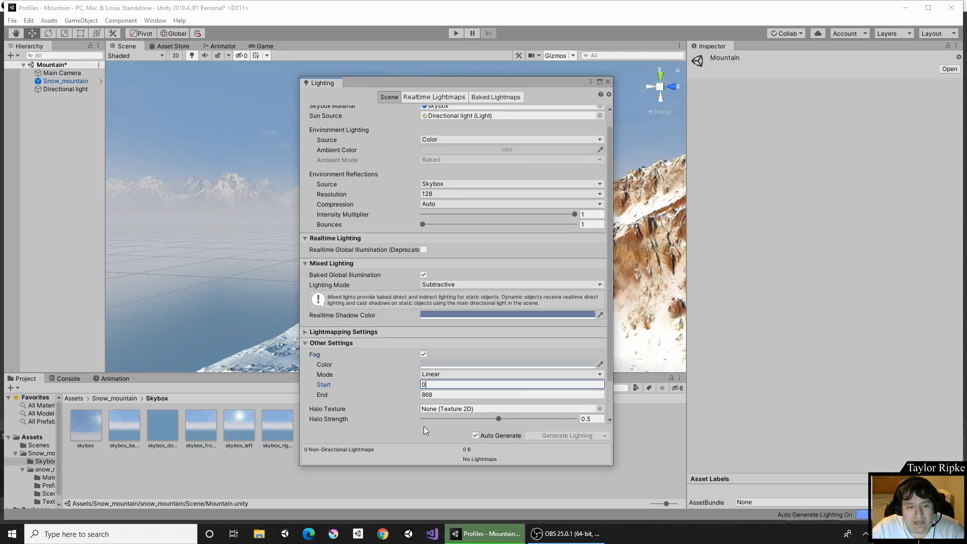
left_click(441, 373)
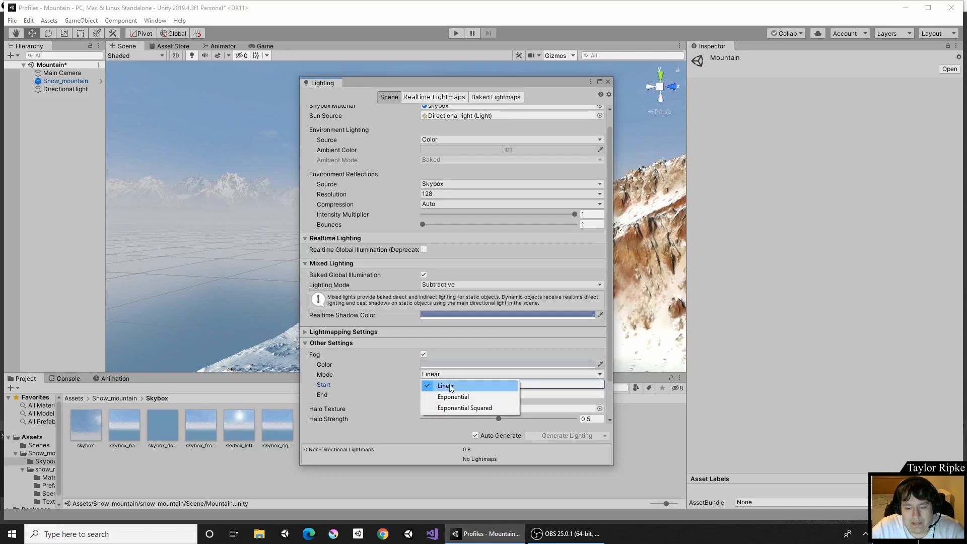
left_click(425, 389)
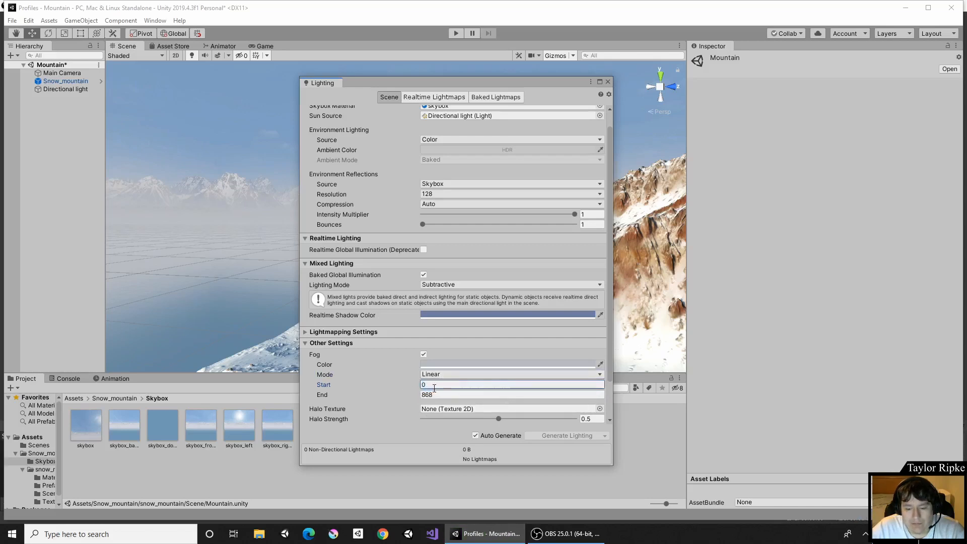
Set the fog End distance to 1000.
left_click(435, 386)
left_click(434, 395)
type("10")
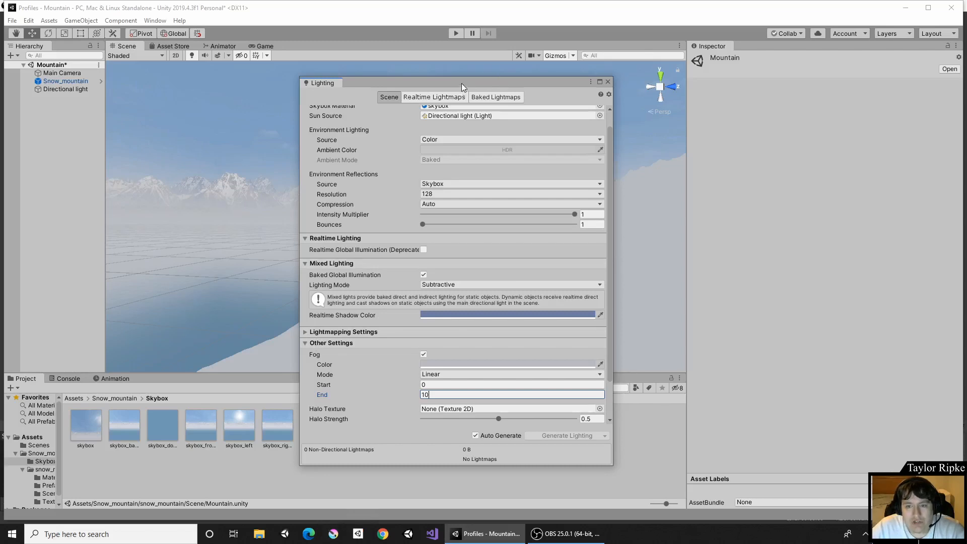
left_click_drag(462, 83, 199, 71)
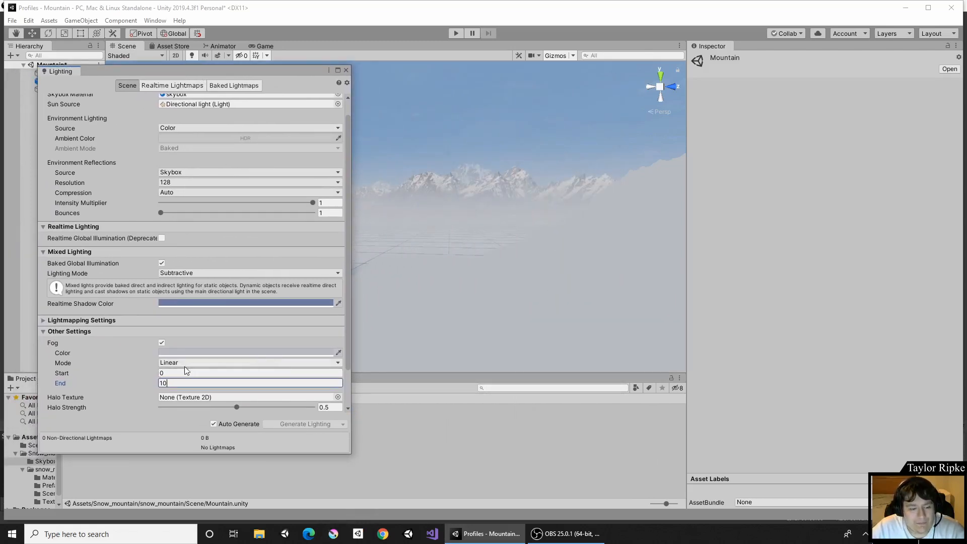
left_click(158, 382)
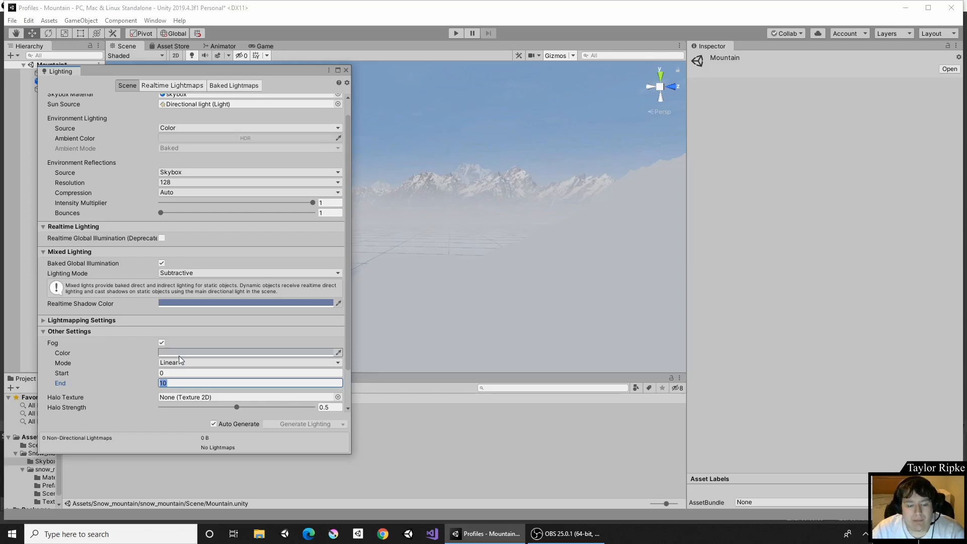
type("00")
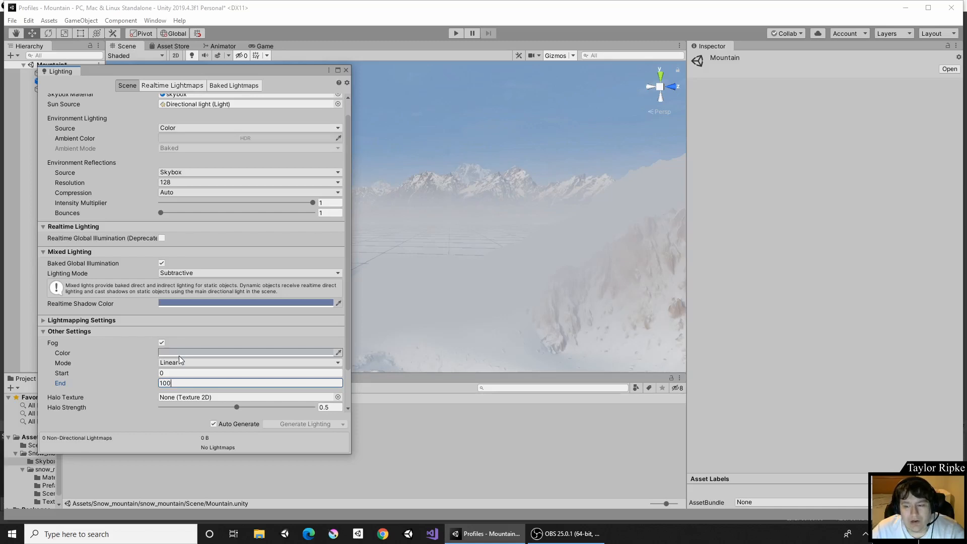
type("0")
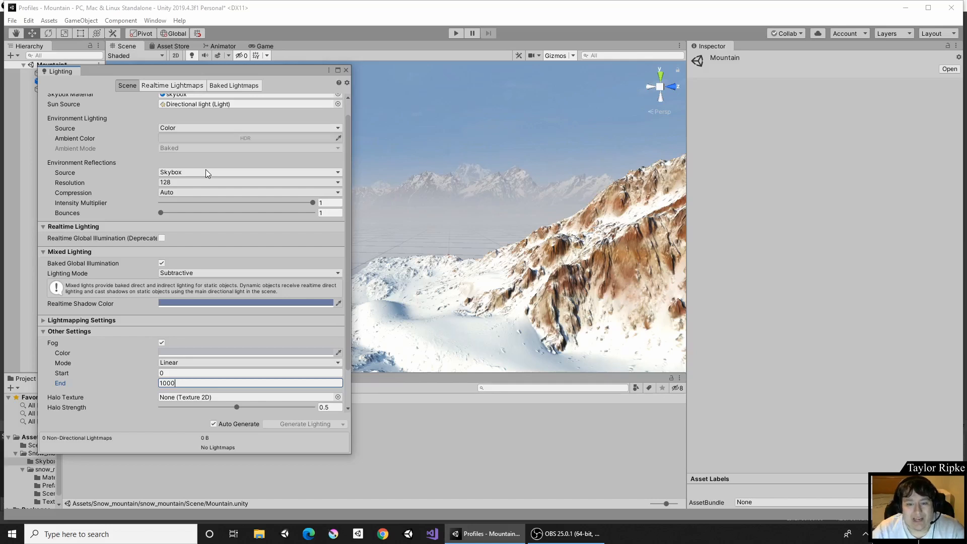
Orbit the scene to check the fog and close the Lighting window.
right_click_drag(478, 201, 619, 202)
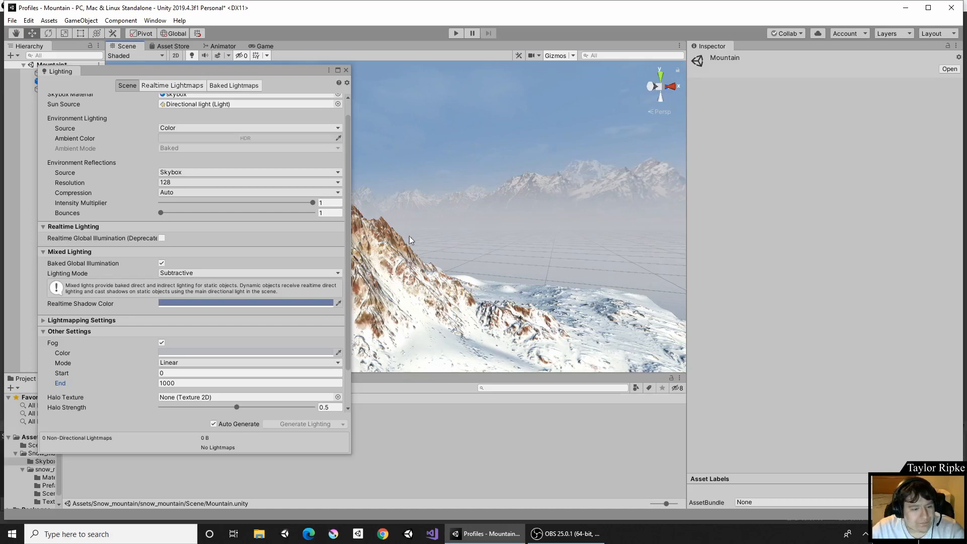
scroll(284, 247, "up", 1)
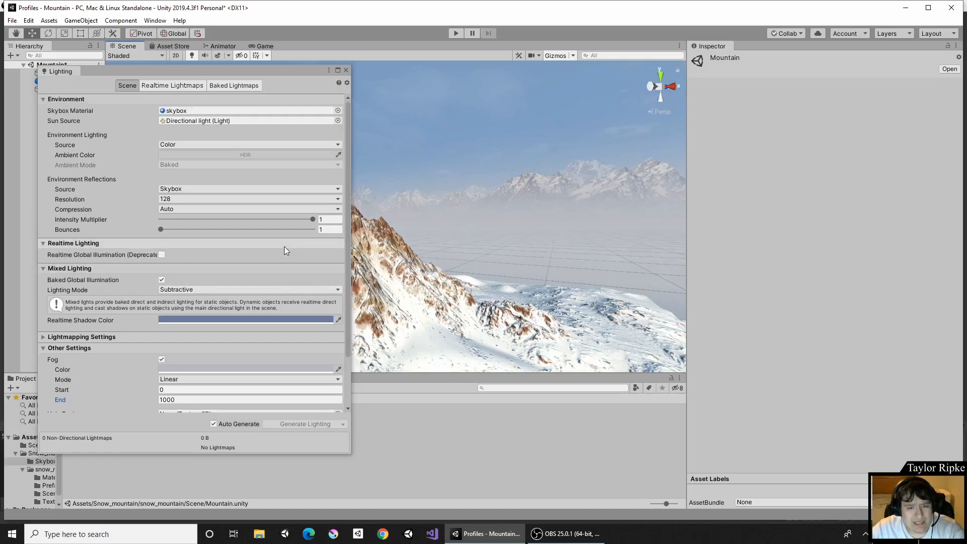
left_click(347, 70)
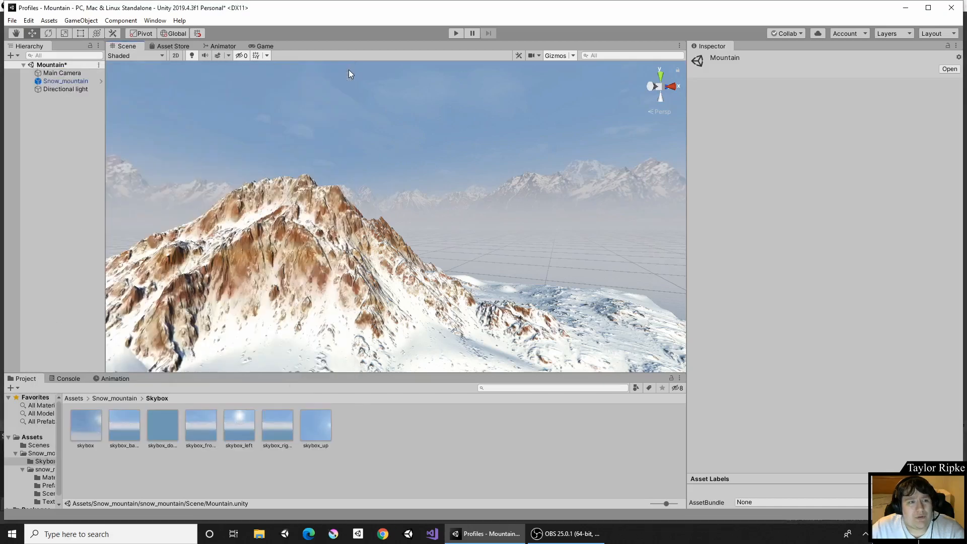
In the Game view, select the Main Camera and position it at about X -17, Y 36, Z -197.
left_click(264, 45)
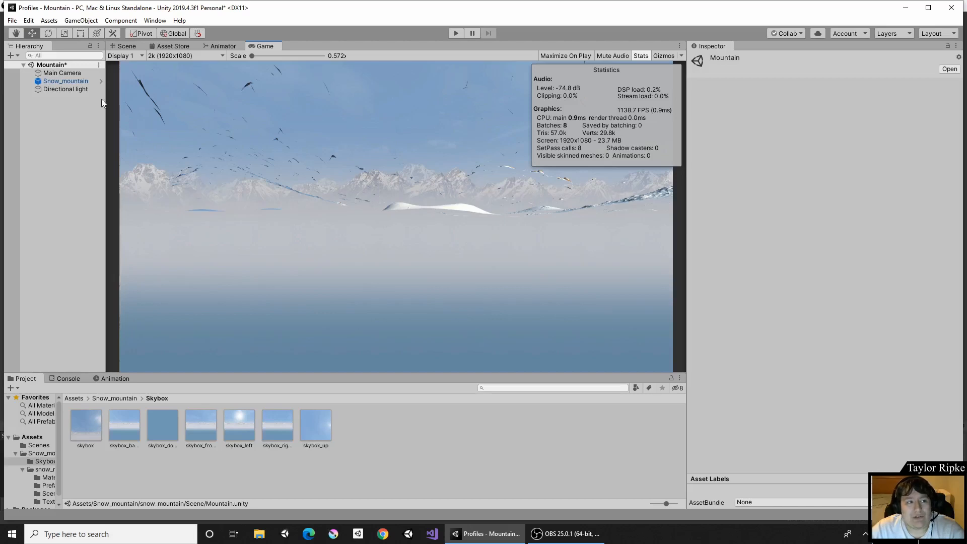
left_click(57, 73)
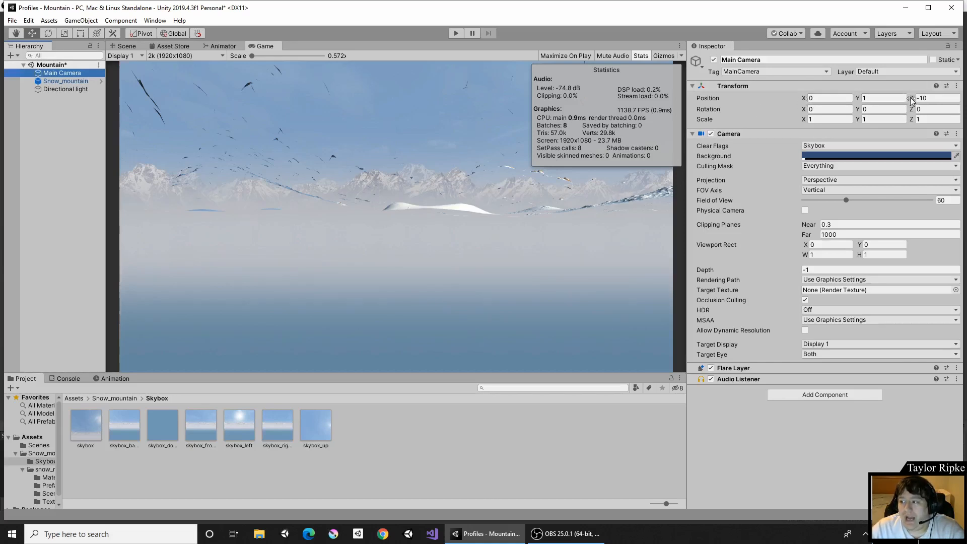
left_click_drag(911, 101, 661, 216)
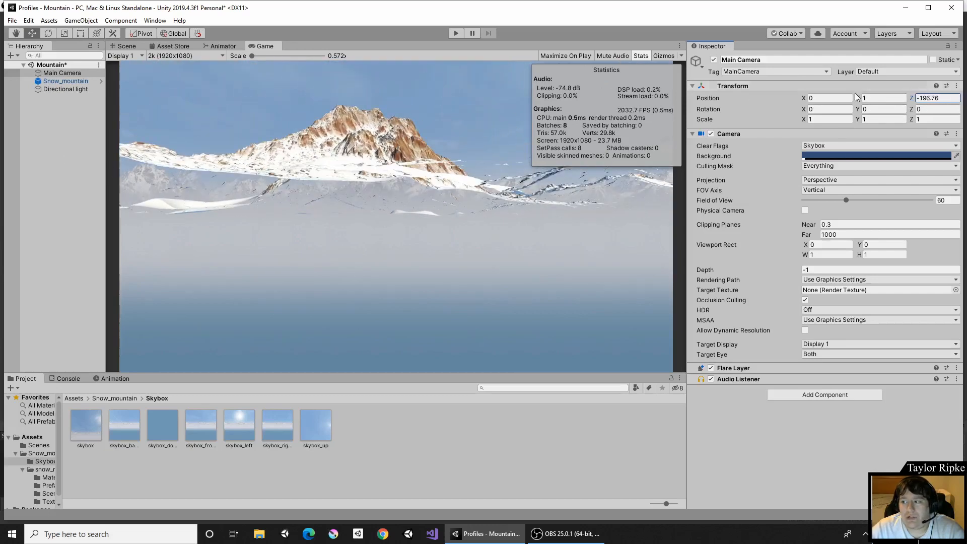
left_click_drag(857, 97, 125, 131)
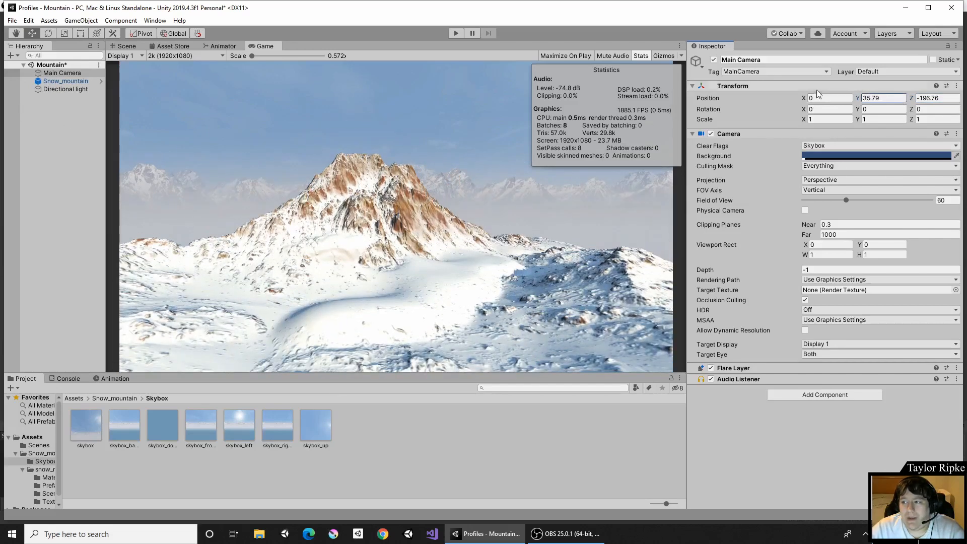
left_click_drag(803, 96, 507, 110)
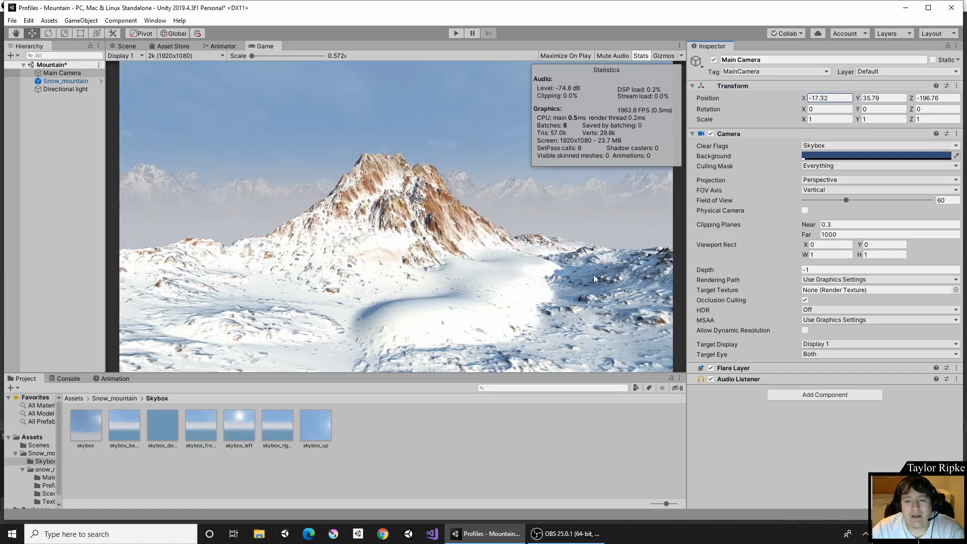
Hide the Stats overlay in the Game view.
left_click(641, 56)
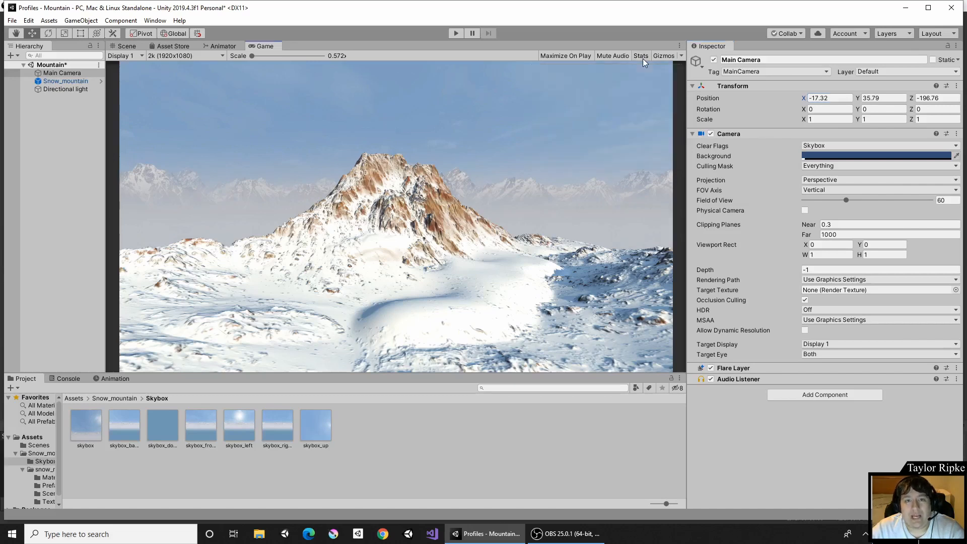
left_click(642, 56)
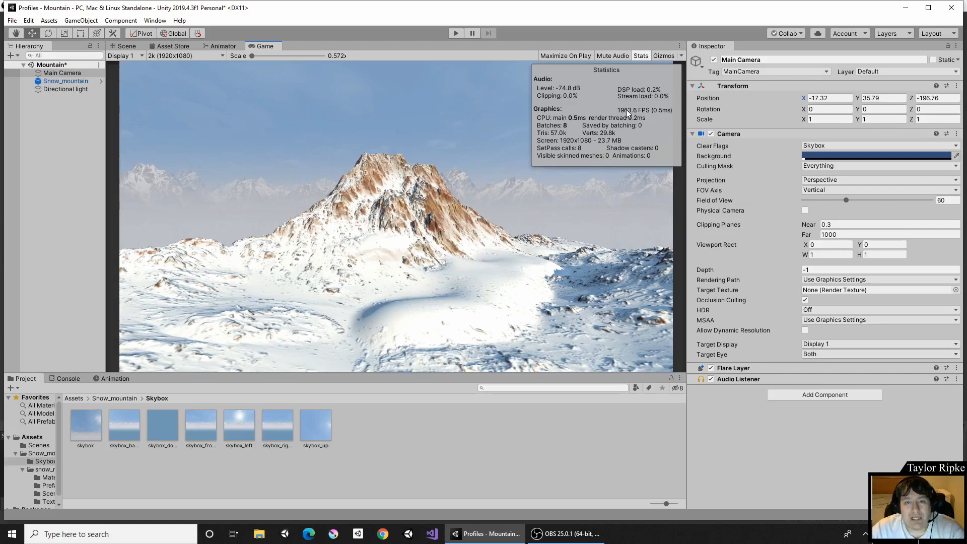
left_click(711, 134)
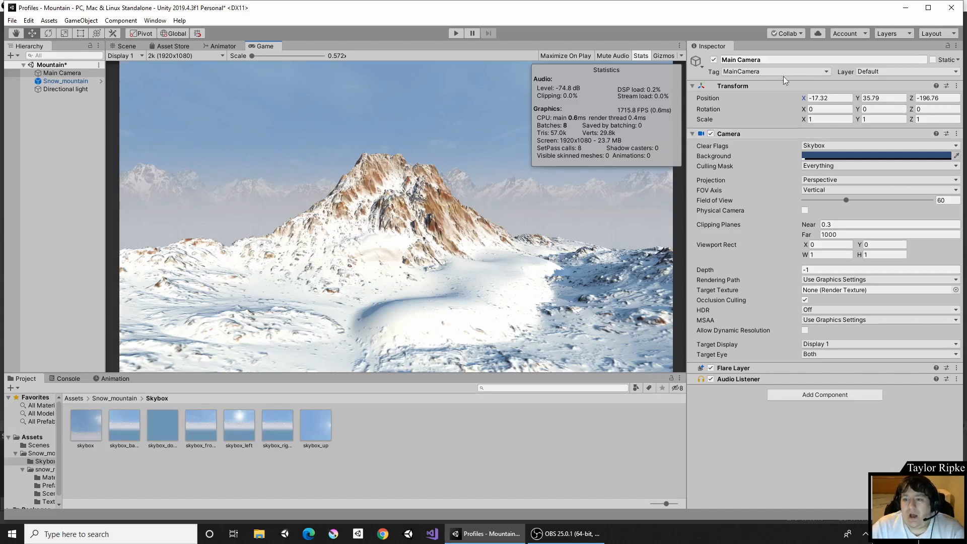
left_click(642, 56)
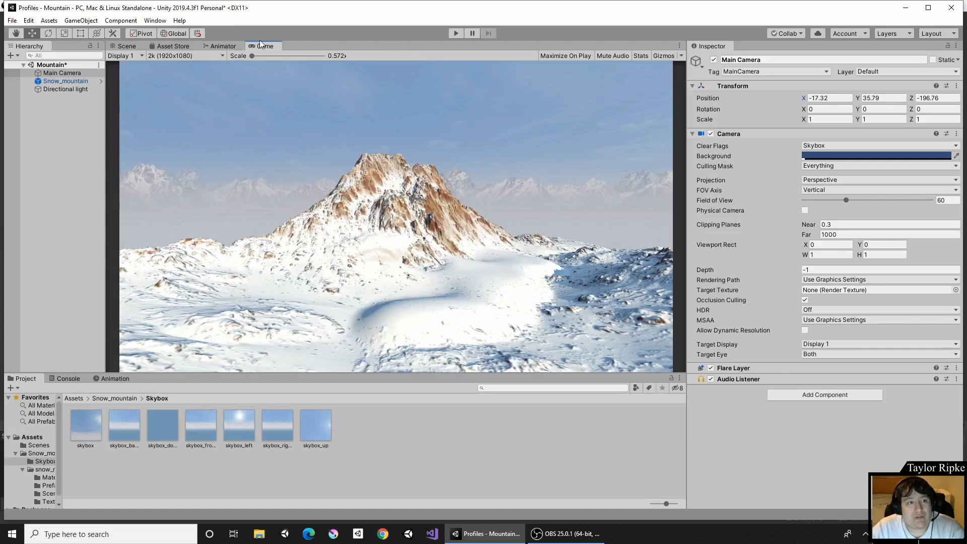
Open the Package Manager window and set it to list all packages.
left_click(153, 20)
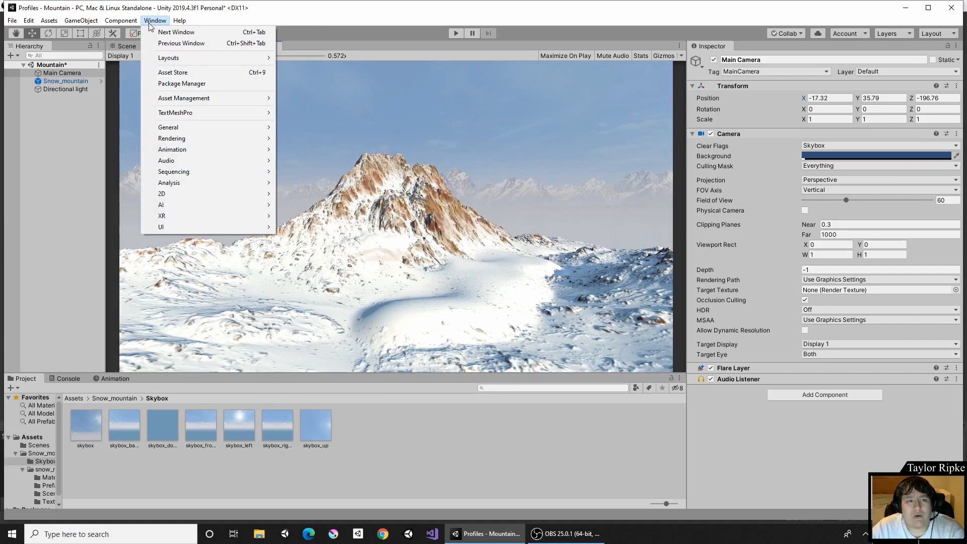
left_click(164, 86)
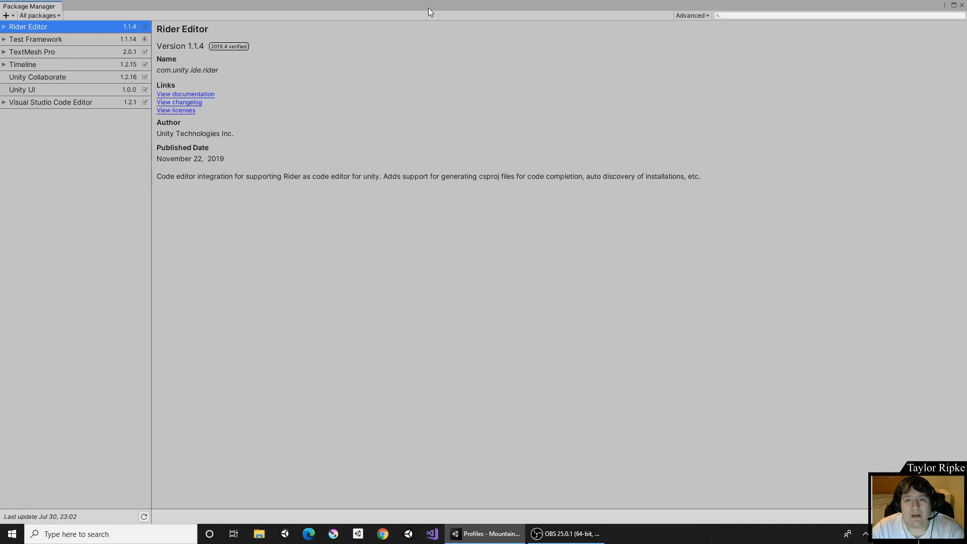
left_click_drag(428, 8, 452, 142)
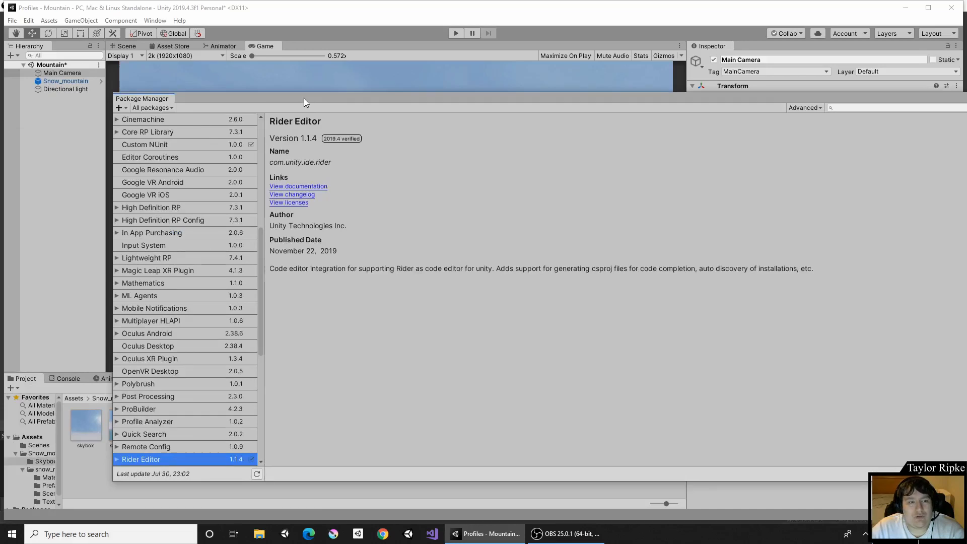
left_click_drag(304, 98, 385, 62)
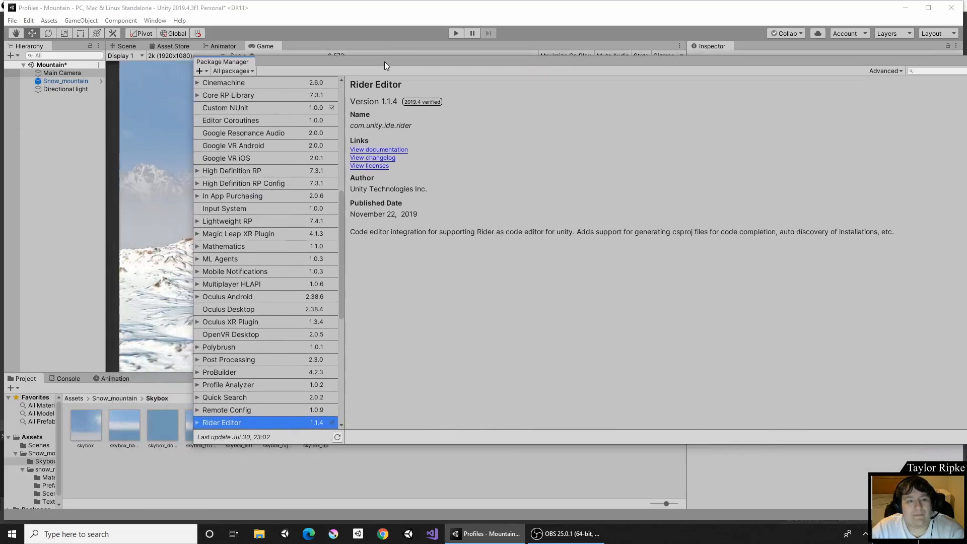
left_click(230, 70)
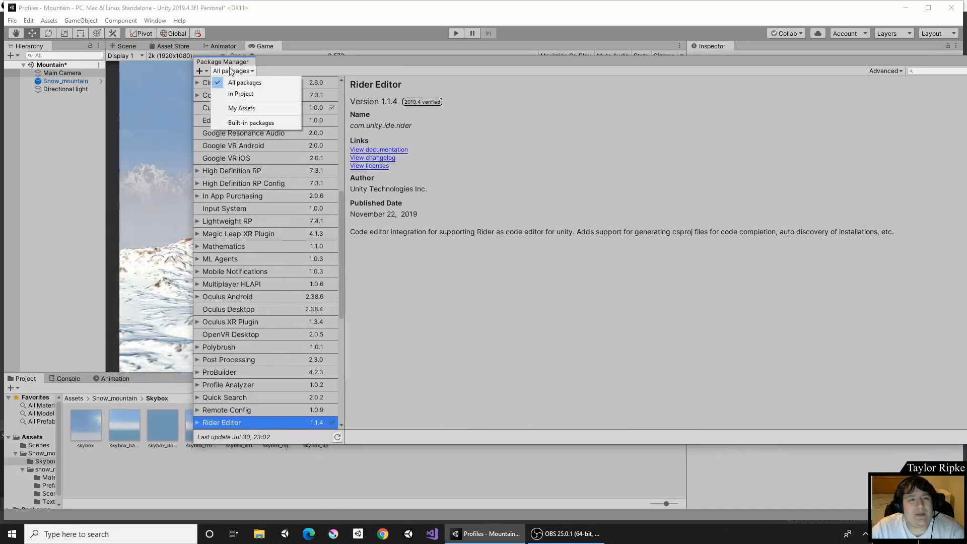
left_click(231, 81)
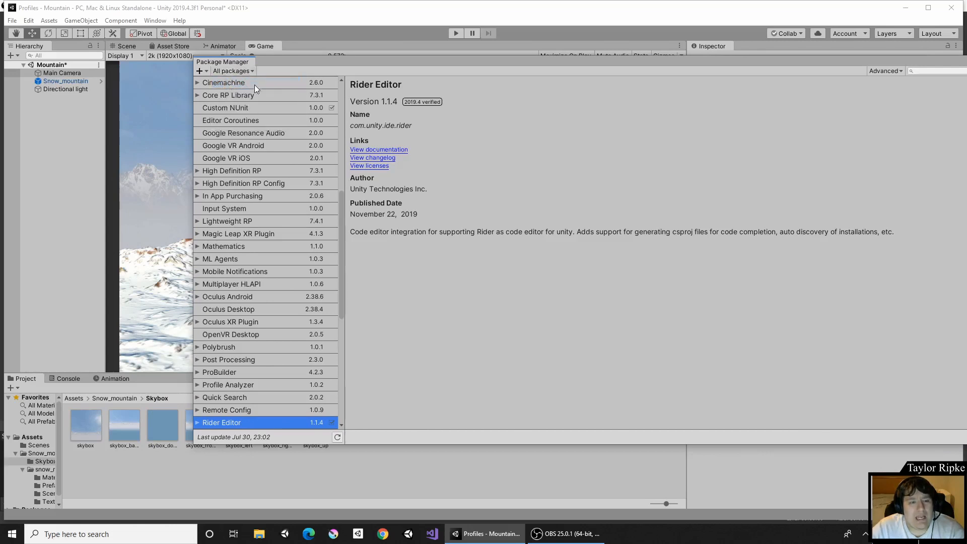
Browse the package list and select the Post Processing package.
scroll(273, 124, "down", 3)
scroll(273, 124, "down", 6)
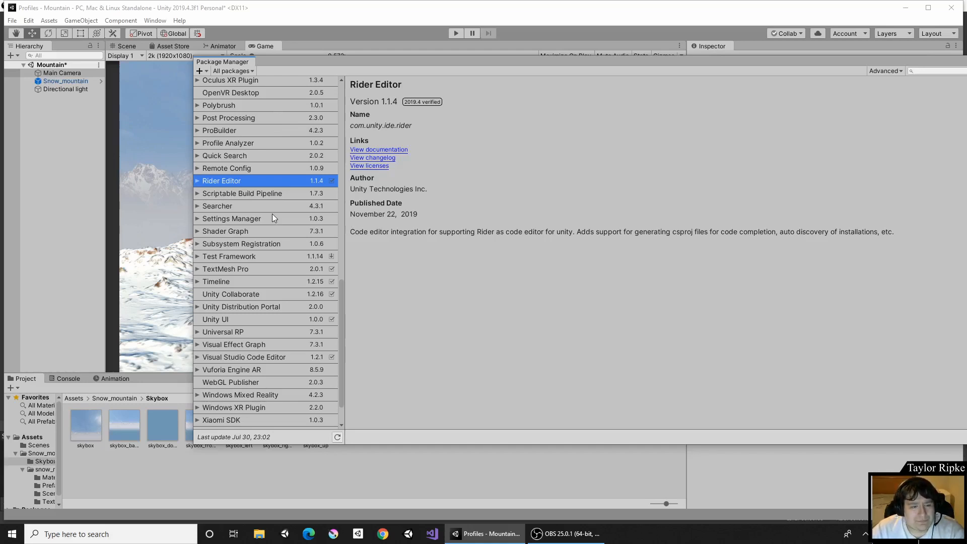
scroll(272, 213, "up", 3)
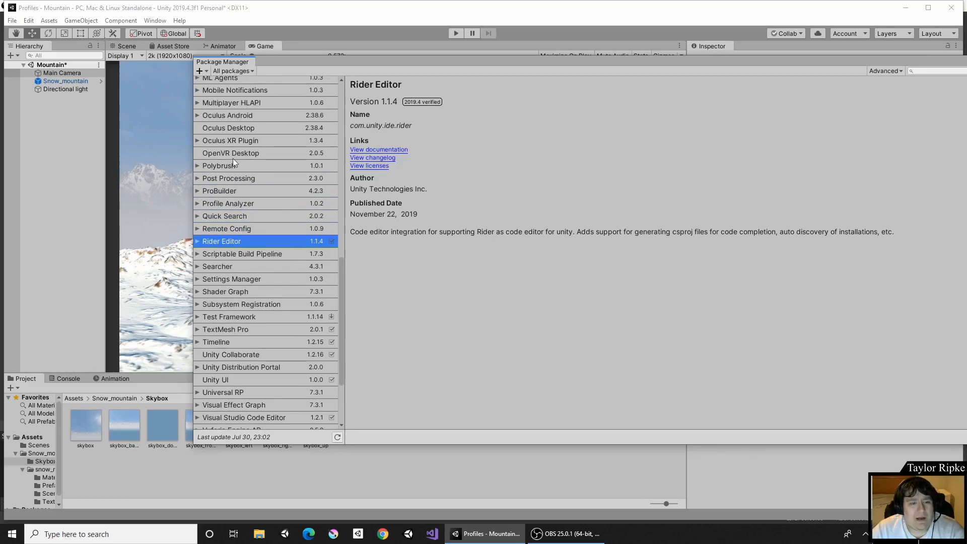
scroll(245, 158, "up", 9)
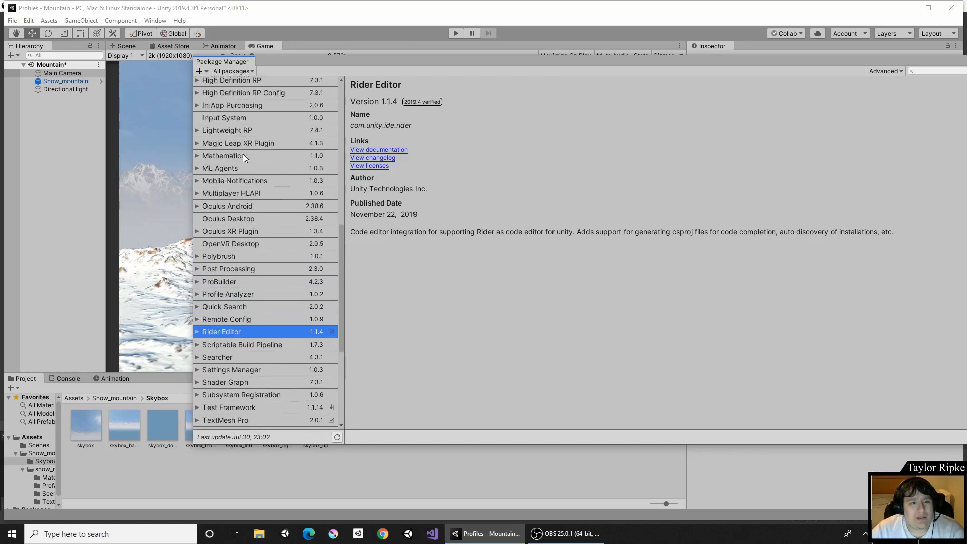
scroll(243, 158, "up", 5)
scroll(243, 158, "down", 10)
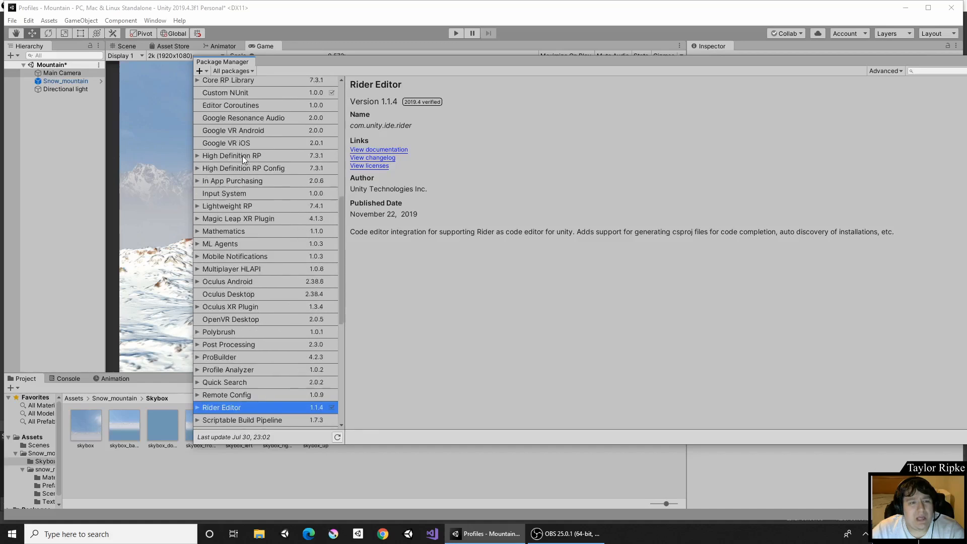
left_click(228, 241)
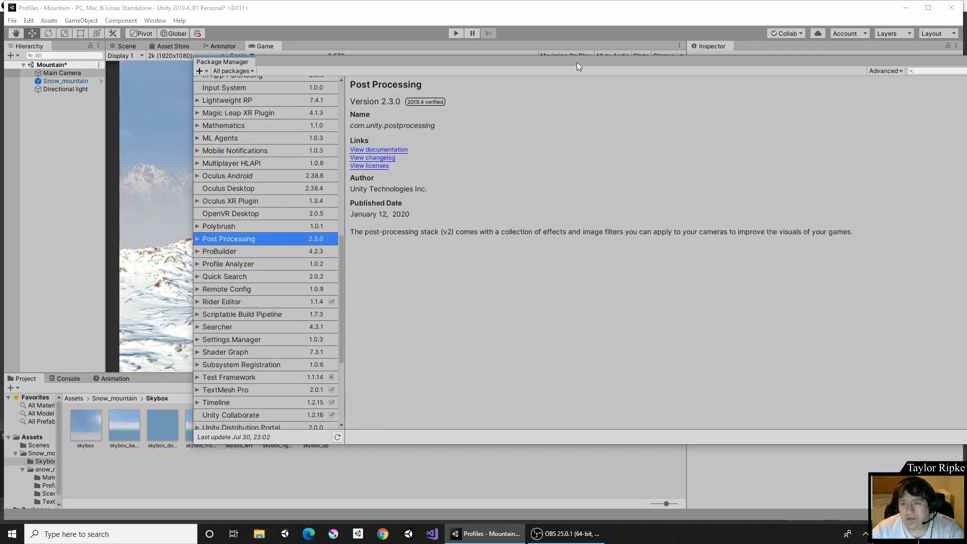
left_click_drag(576, 62, 425, 49)
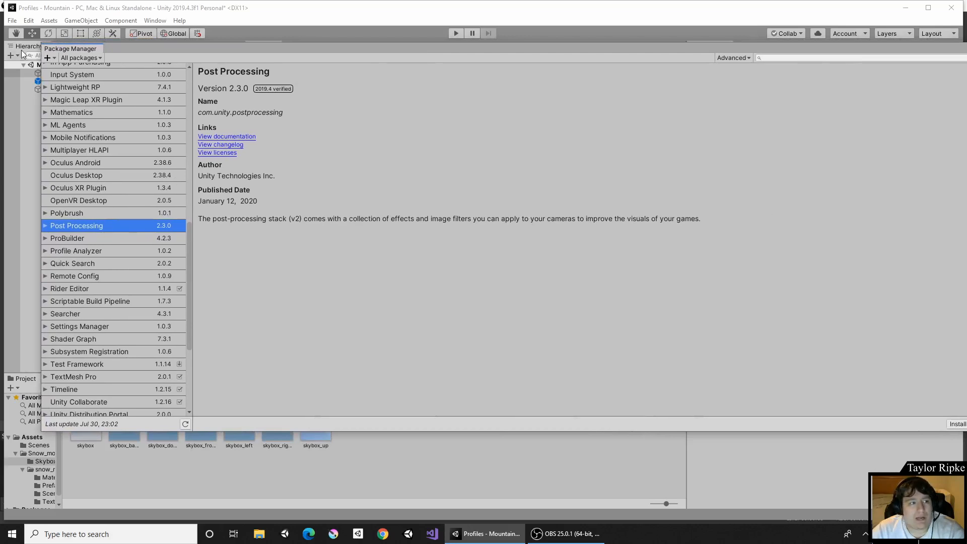
left_click_drag(41, 49, 355, 61)
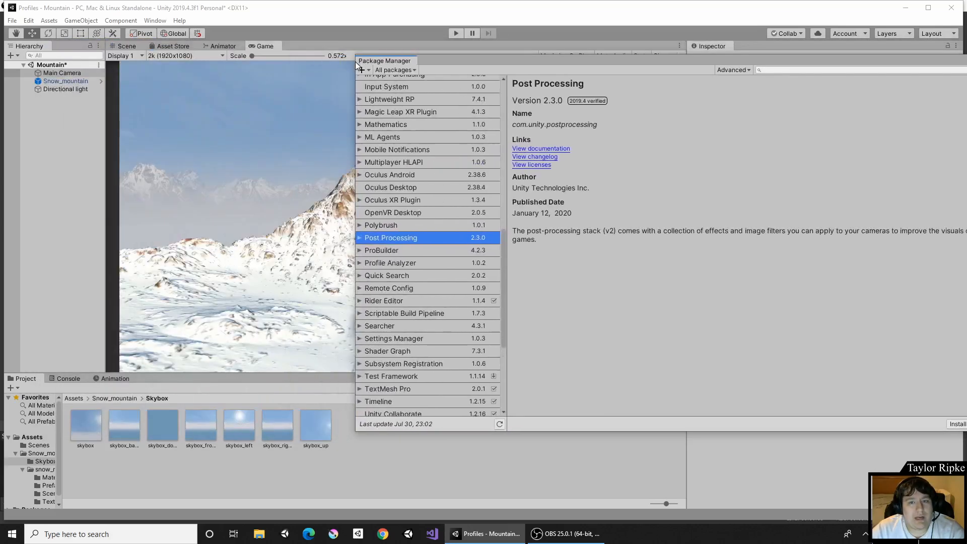
left_click_drag(539, 61, 326, 58)
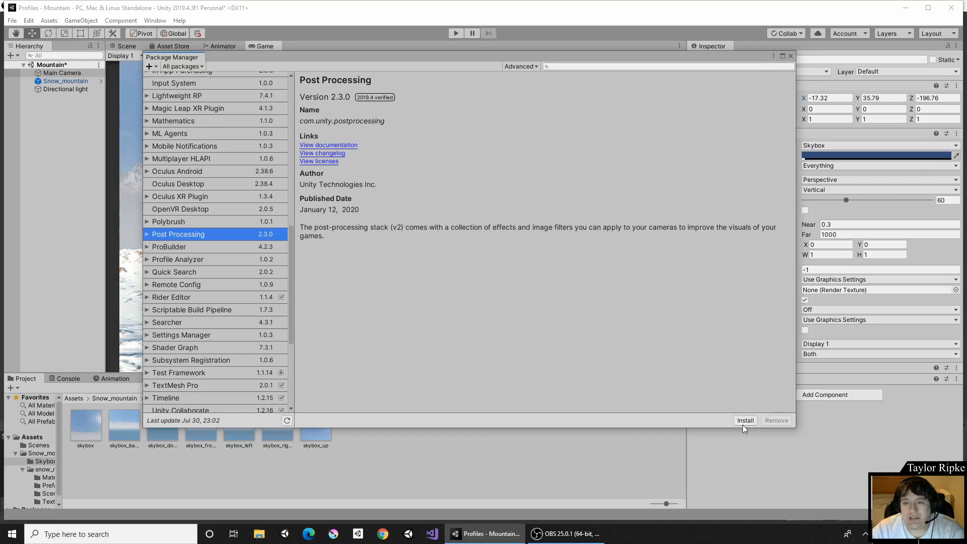
left_click(183, 66)
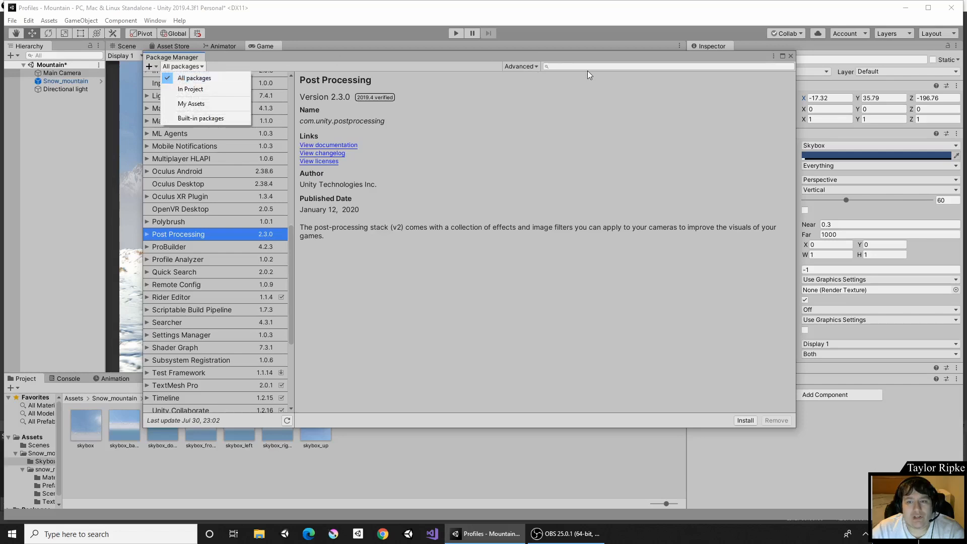
left_click(536, 68)
left_click(534, 67)
left_click(572, 66)
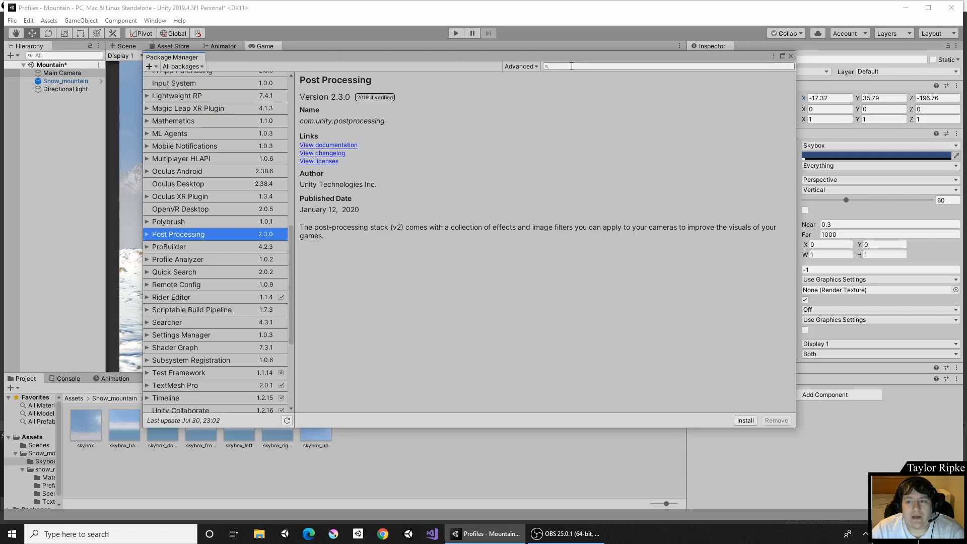
type("post")
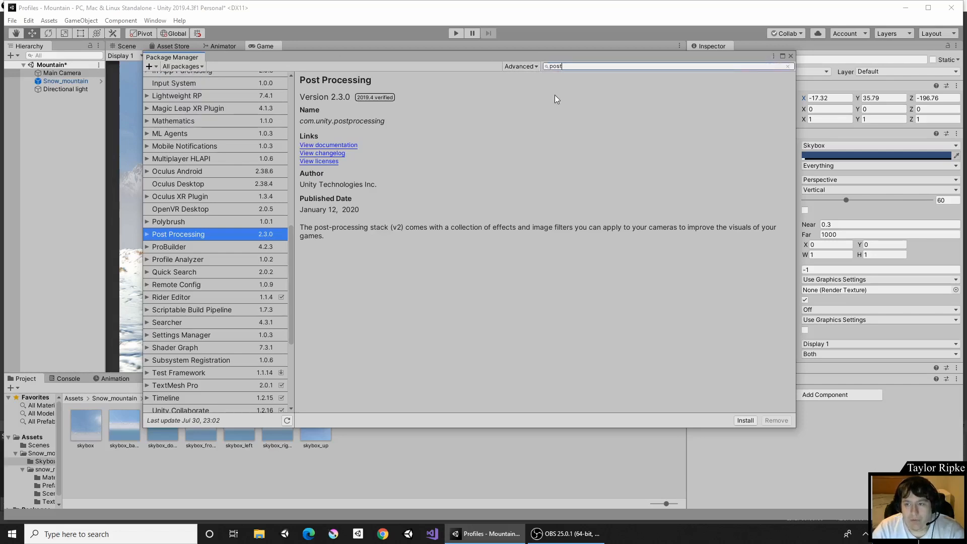
key("BackSpace")
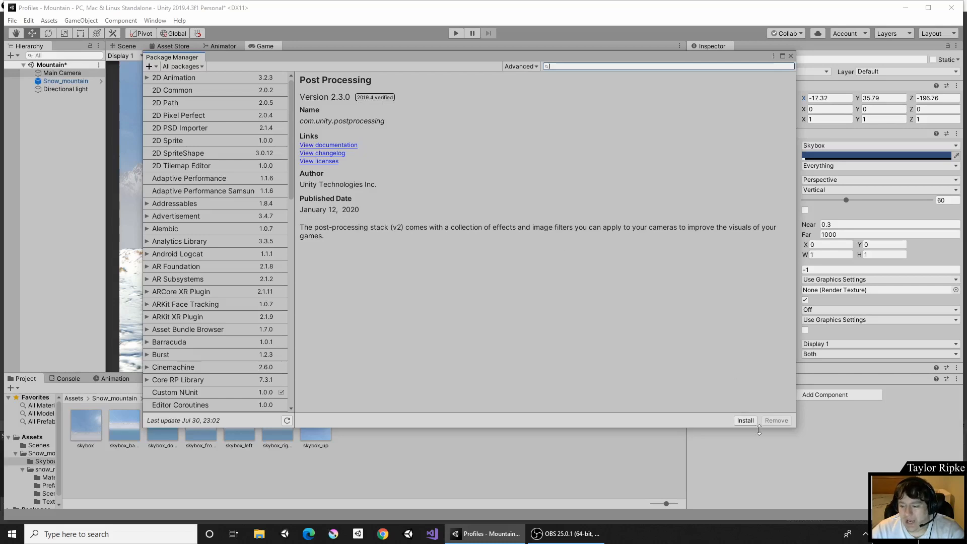
Install the Post Processing package and close the Package Manager.
left_click(747, 421)
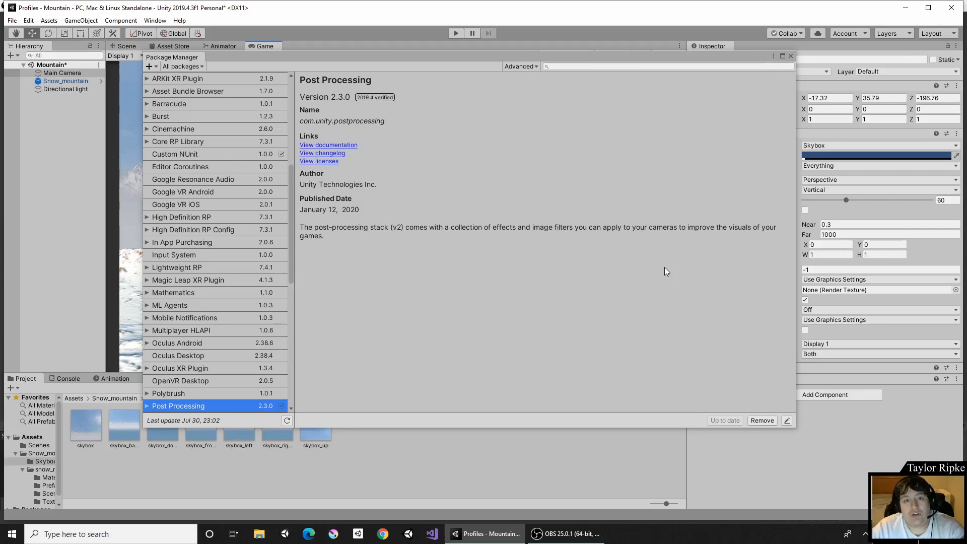
left_click(791, 56)
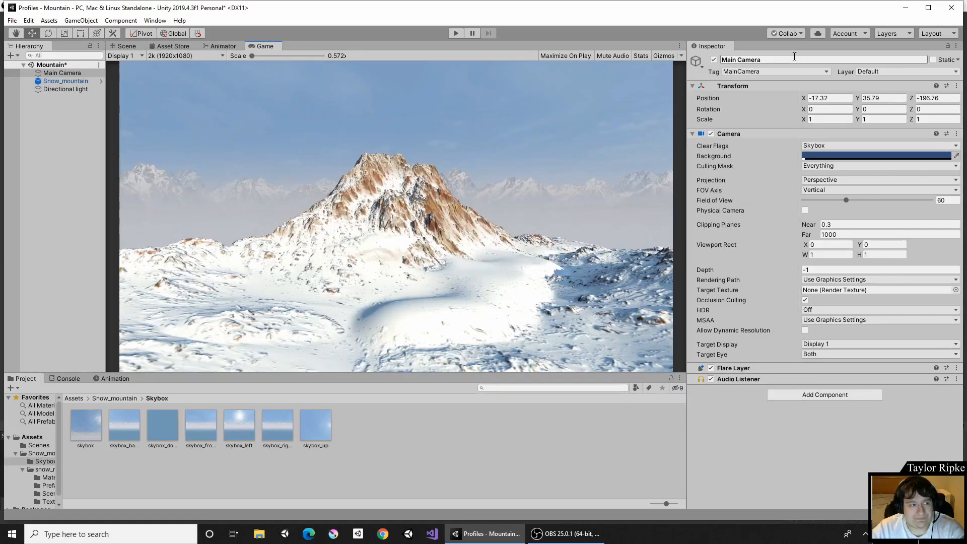
Add a Post-process Layer component to the Main Camera.
left_click(69, 73)
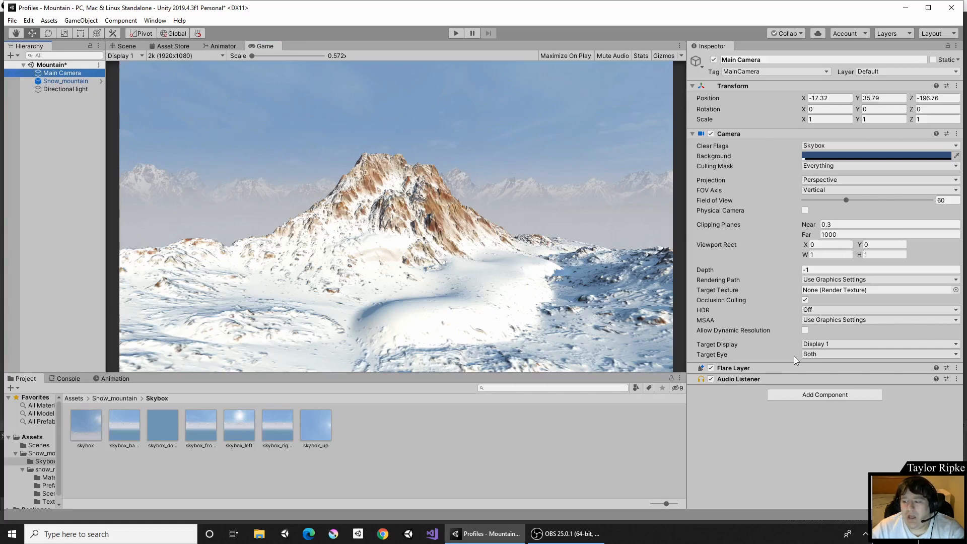
left_click(807, 395)
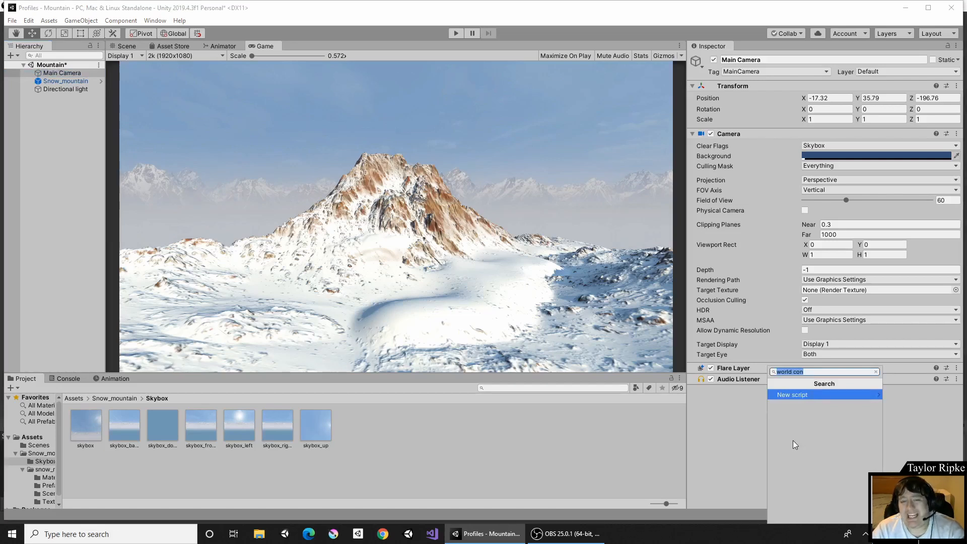
type("post")
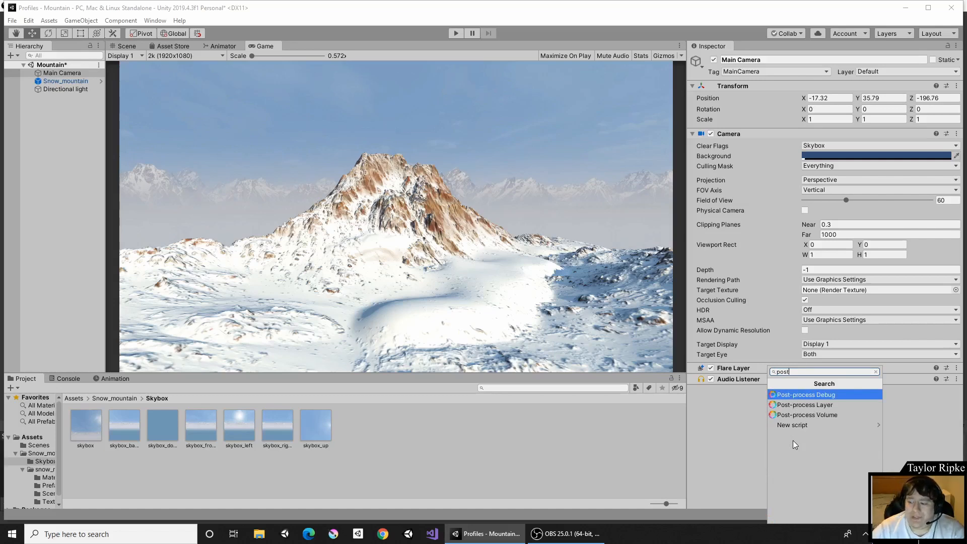
left_click(823, 407)
scroll(823, 407, "down", 3)
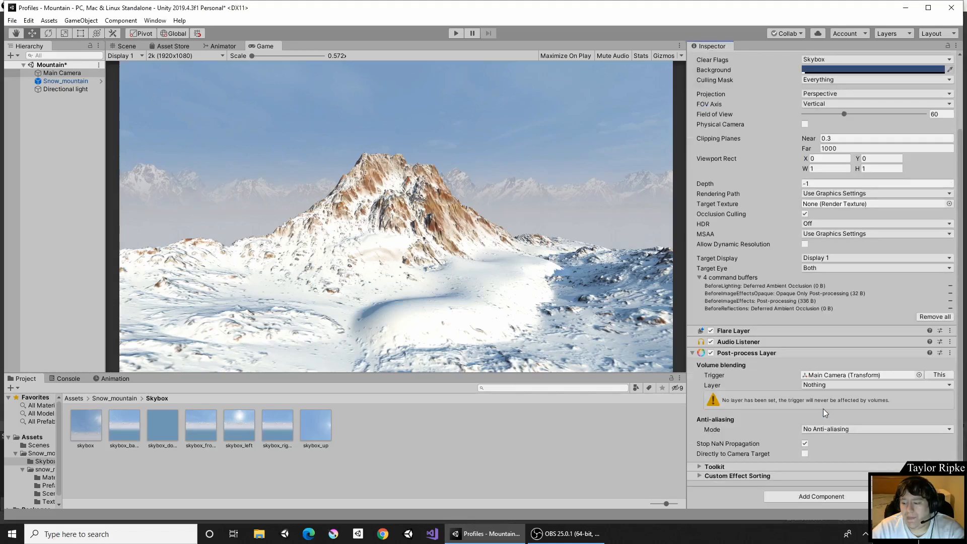
Add a Post-process Volume component to the Main Camera as well.
left_click(817, 495)
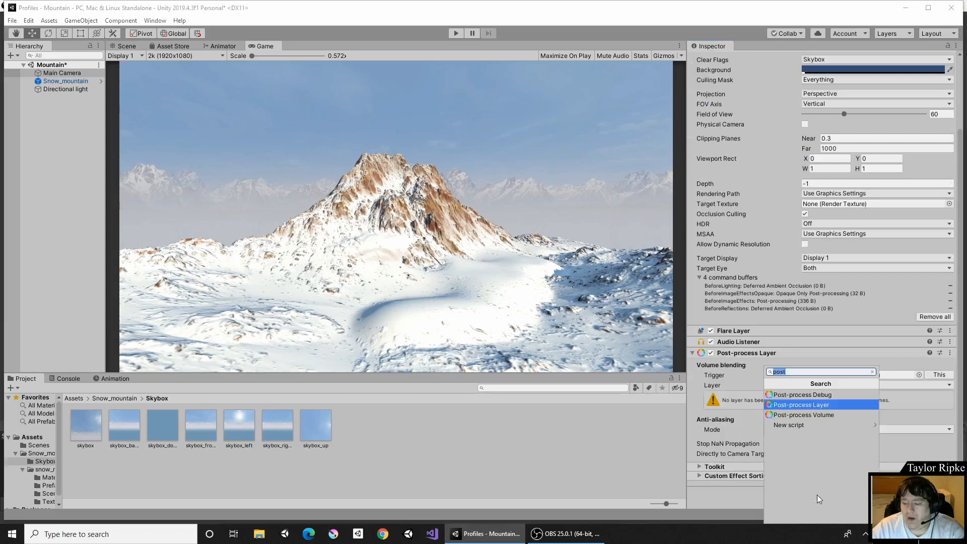
left_click(817, 416)
scroll(825, 394, "down", 3)
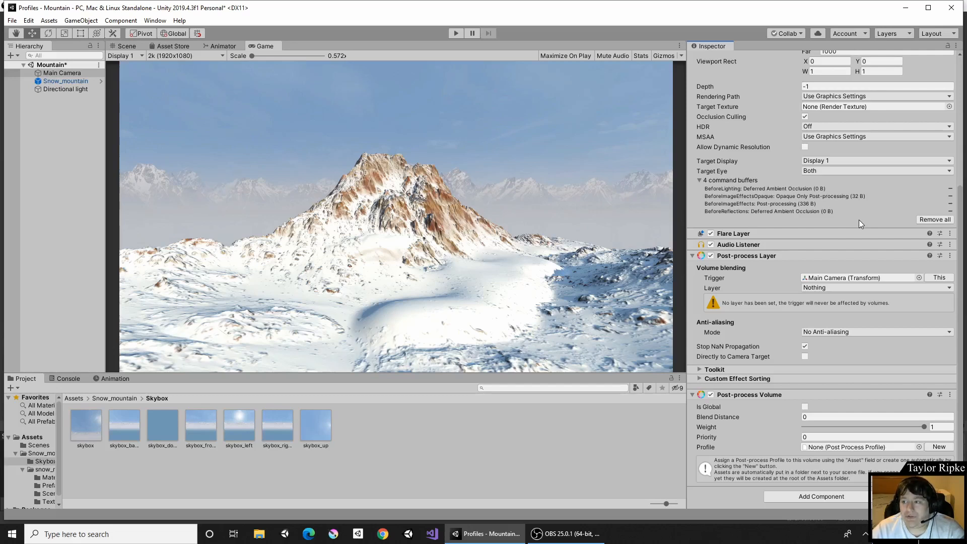
scroll(859, 219, "up", 5)
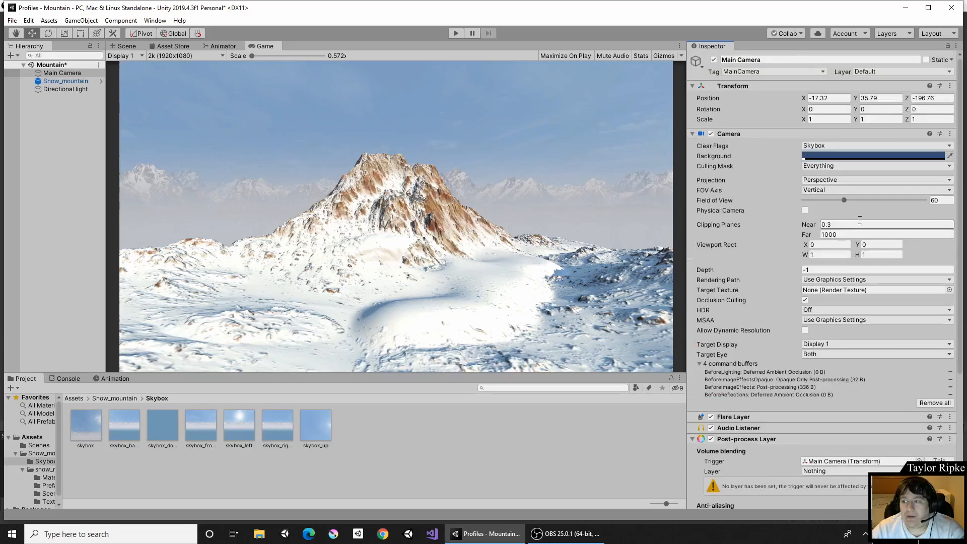
left_click(867, 71)
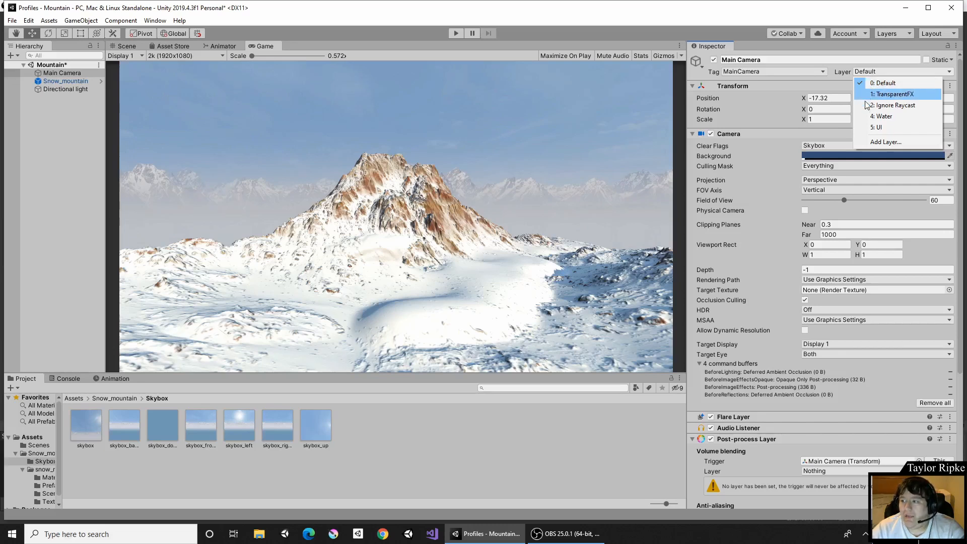
left_click(878, 142)
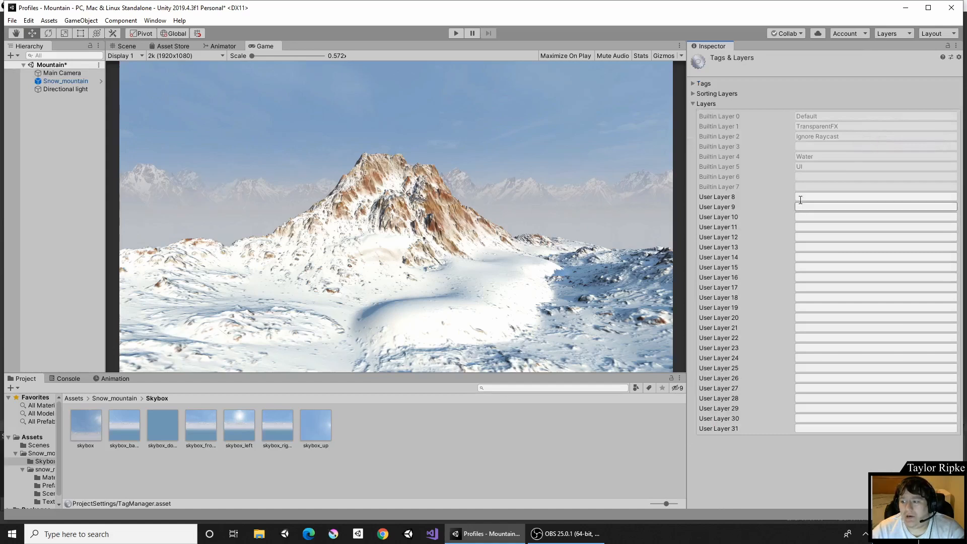
left_click(37, 73)
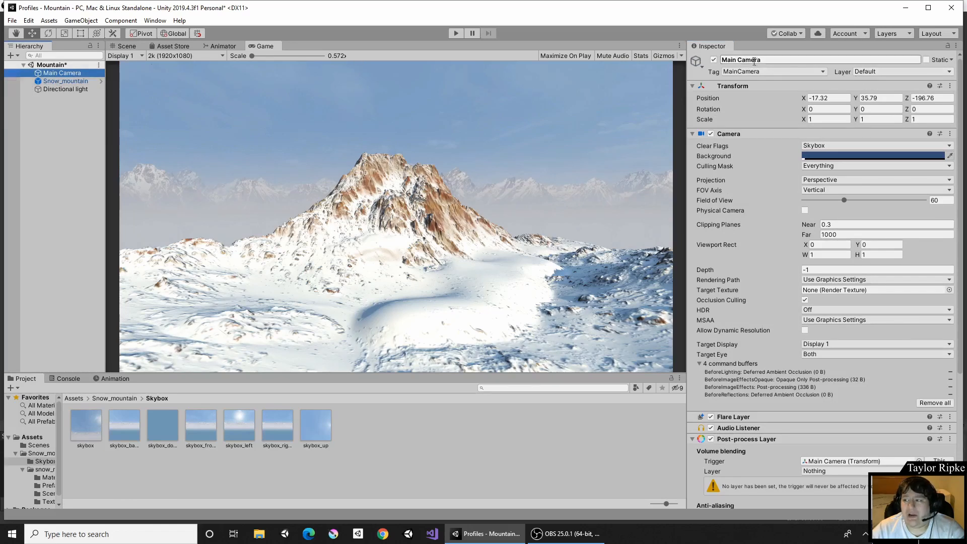
From the camera's Layer options, add a new user layer 8 named Post Processing.
left_click(872, 73)
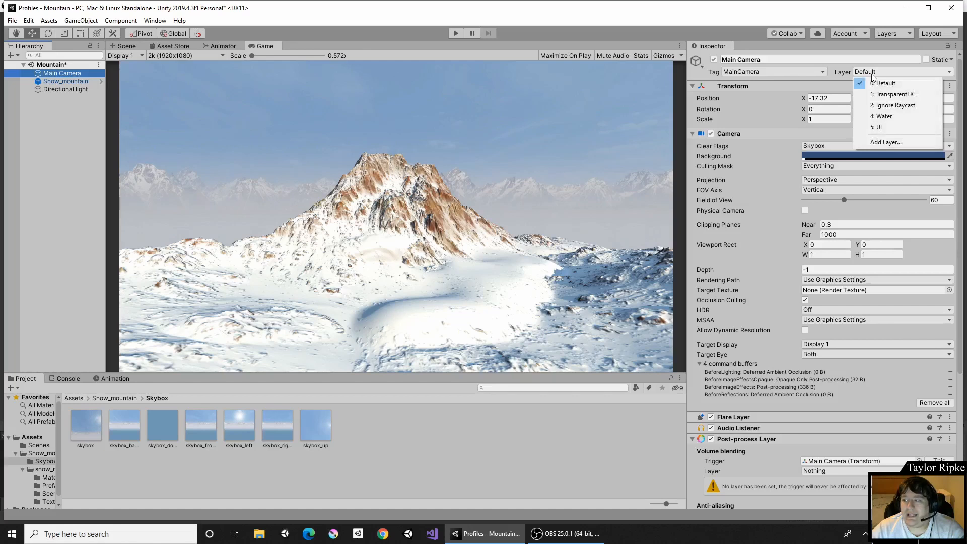
left_click(872, 143)
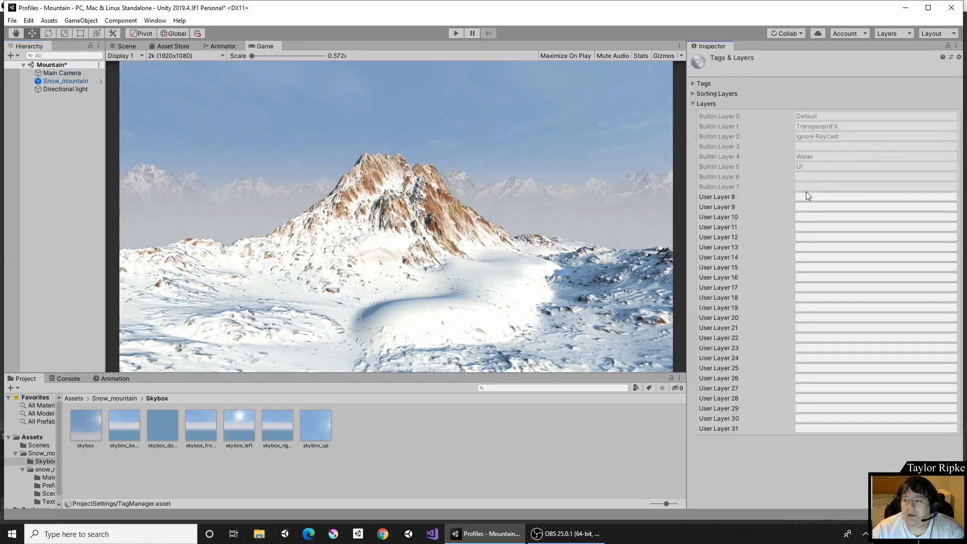
left_click(806, 194)
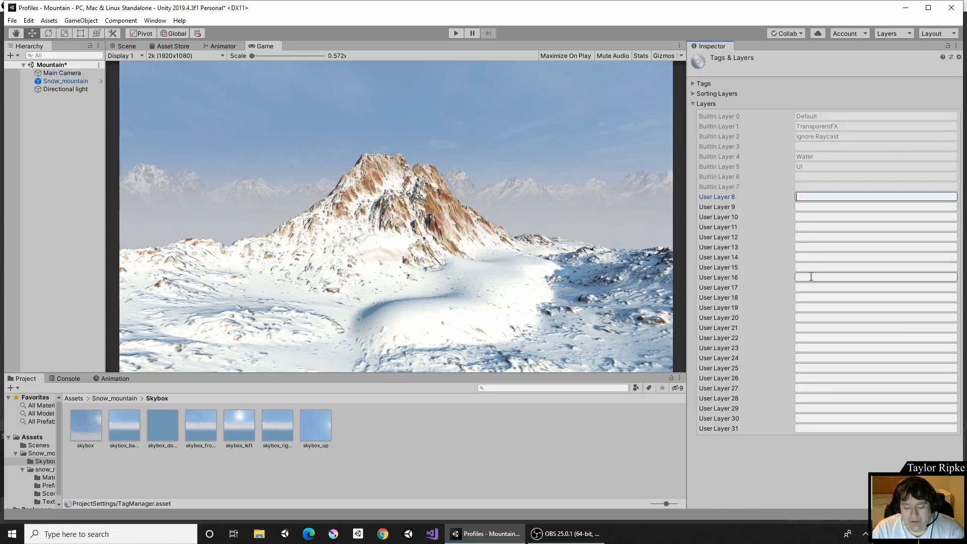
type("Post")
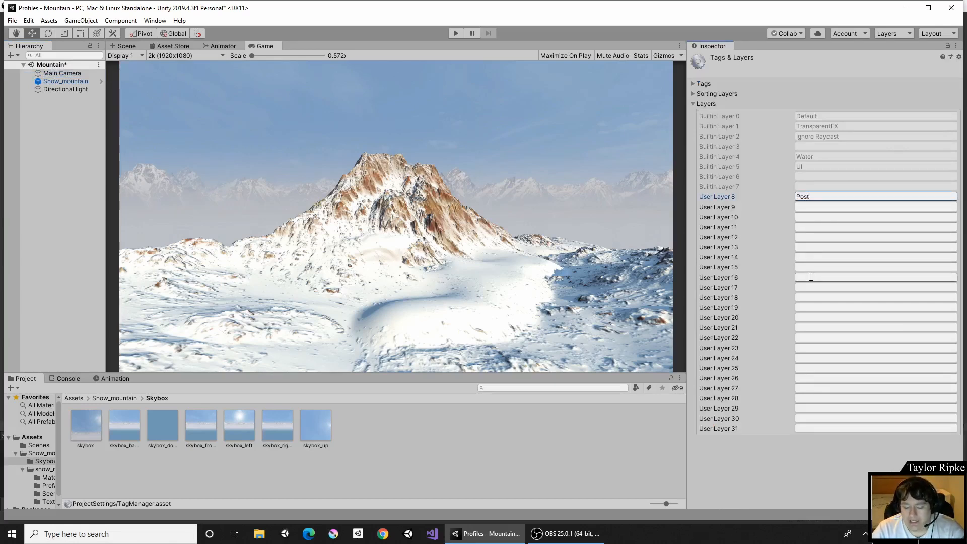
type(" Processing")
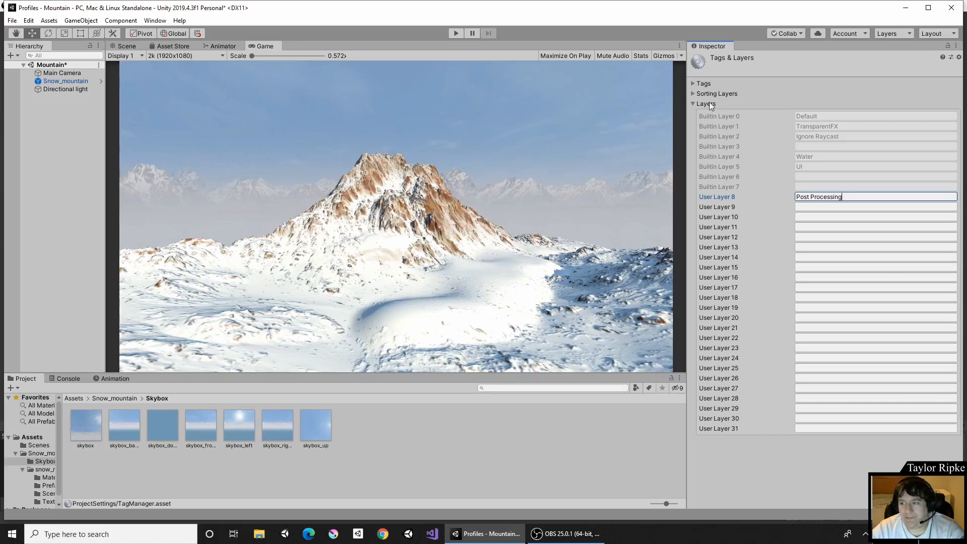
Assign the Main Camera object to the Post Processing layer.
left_click(76, 72)
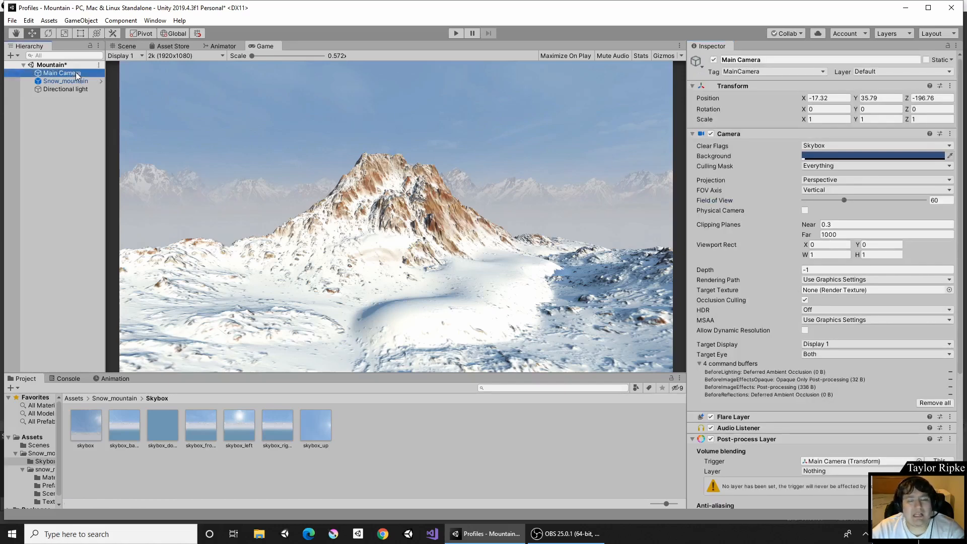
left_click(869, 70)
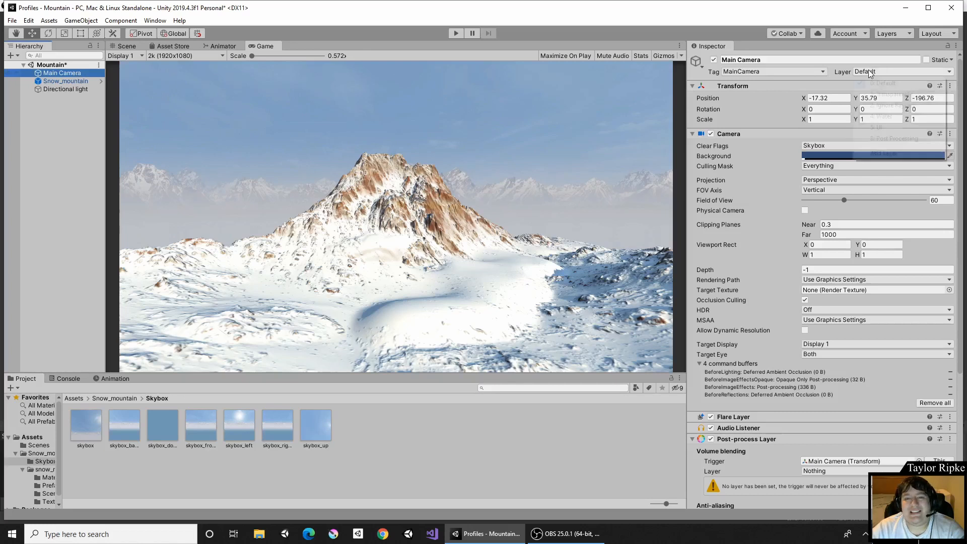
left_click(876, 137)
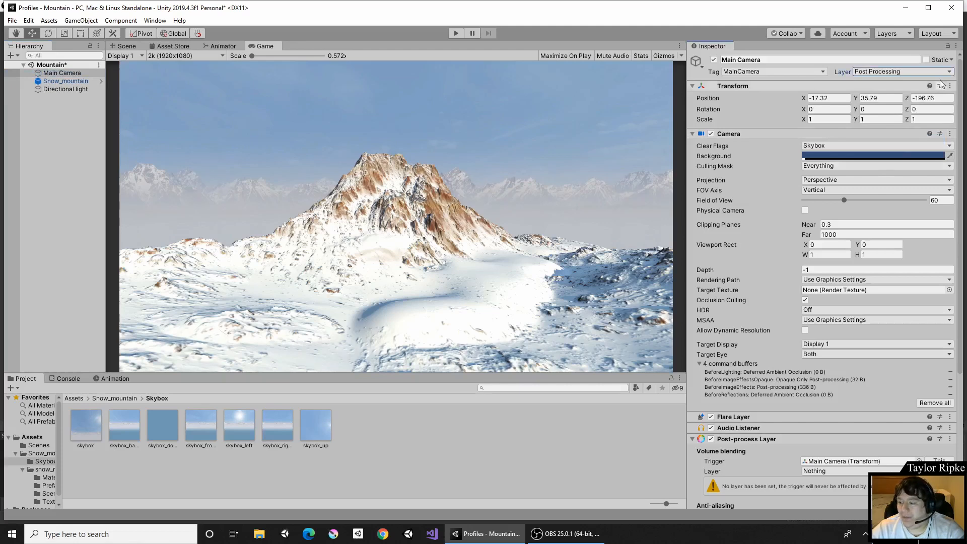
Set the Post-process Layer component's volume blending layer to Post Processing.
scroll(892, 86, "down", 3)
scroll(893, 86, "down", 3)
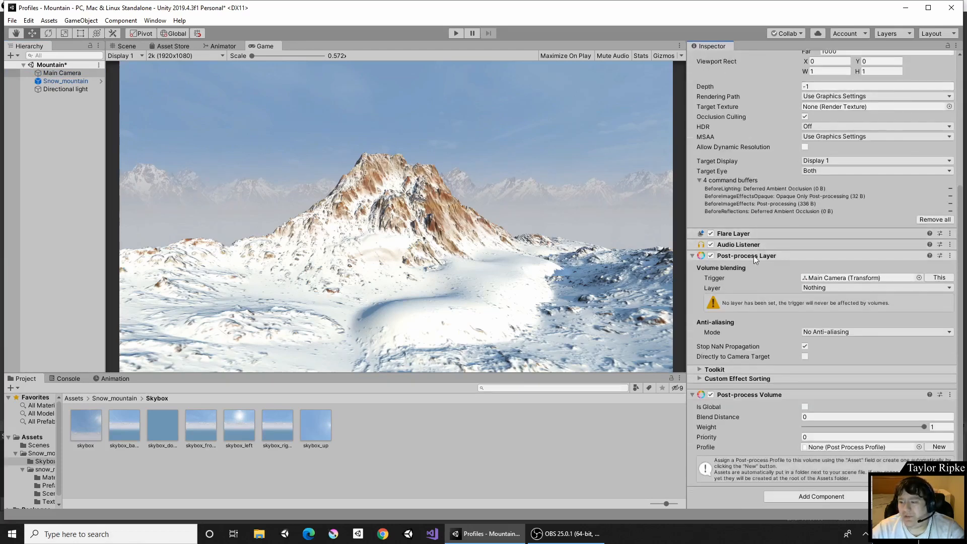
scroll(767, 255, "up", 6)
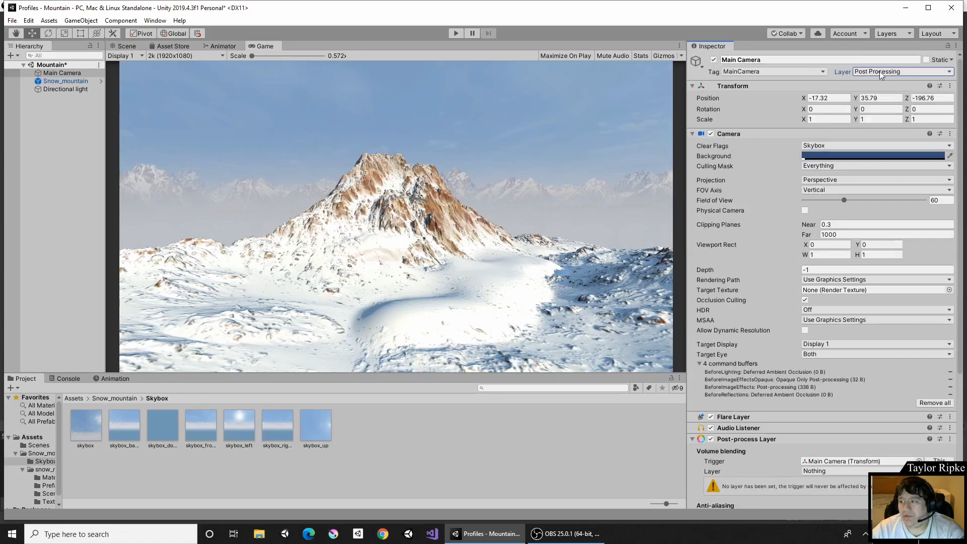
scroll(868, 226, "down", 6)
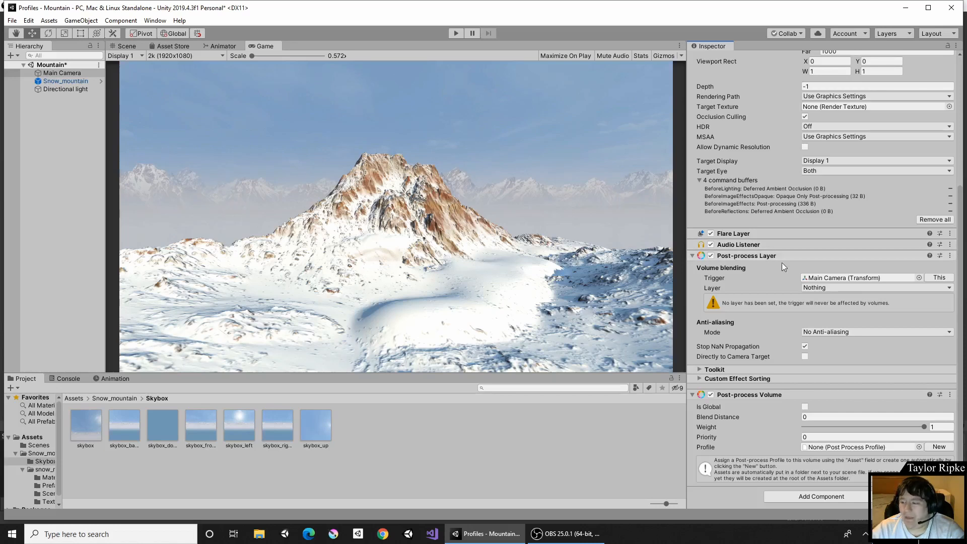
left_click(806, 289)
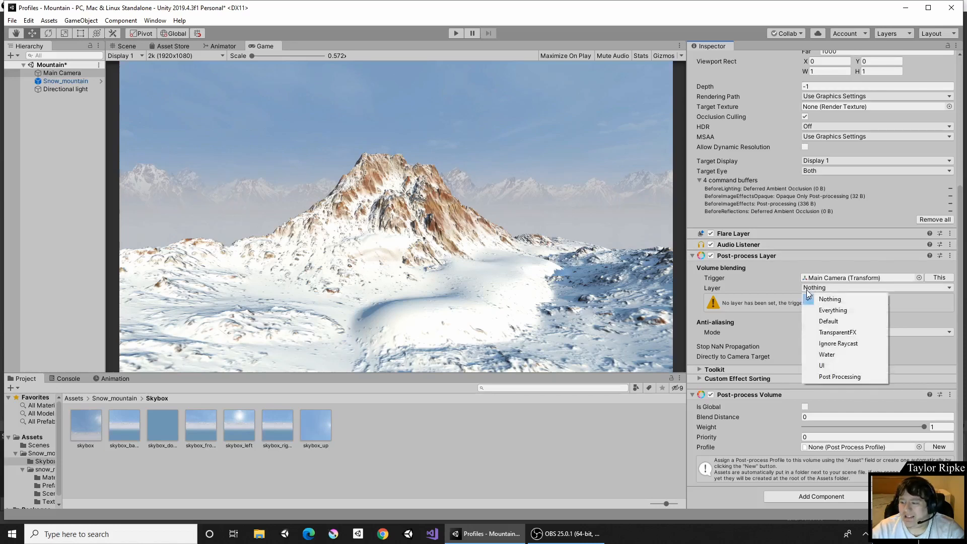
left_click(814, 377)
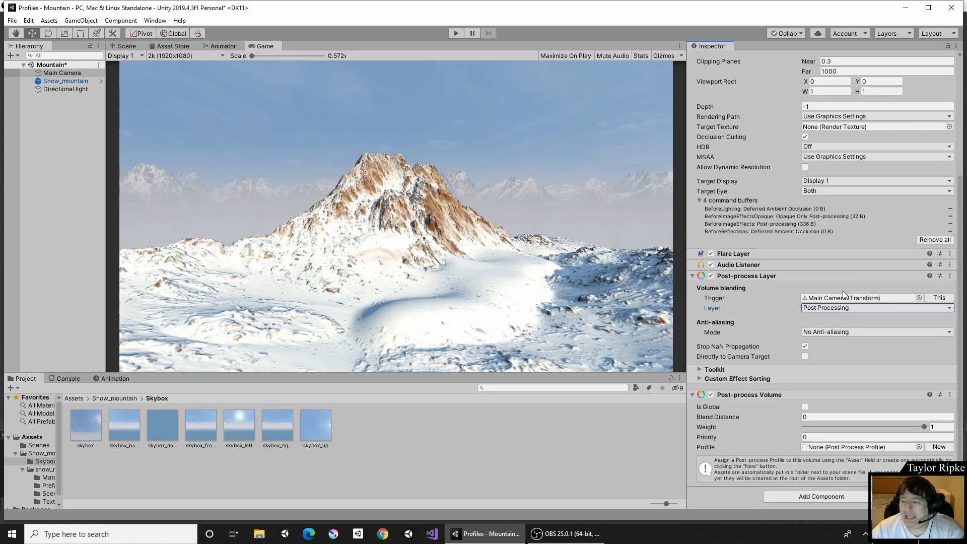
Set the anti-aliasing mode to Subpixel Morphological Anti-aliasing (SMAA) with High quality.
left_click(886, 332)
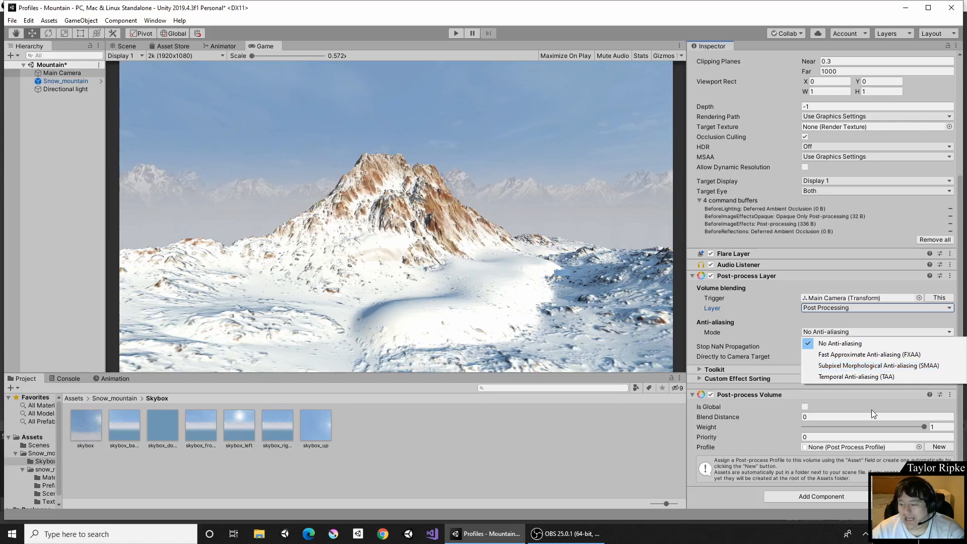
left_click(877, 368)
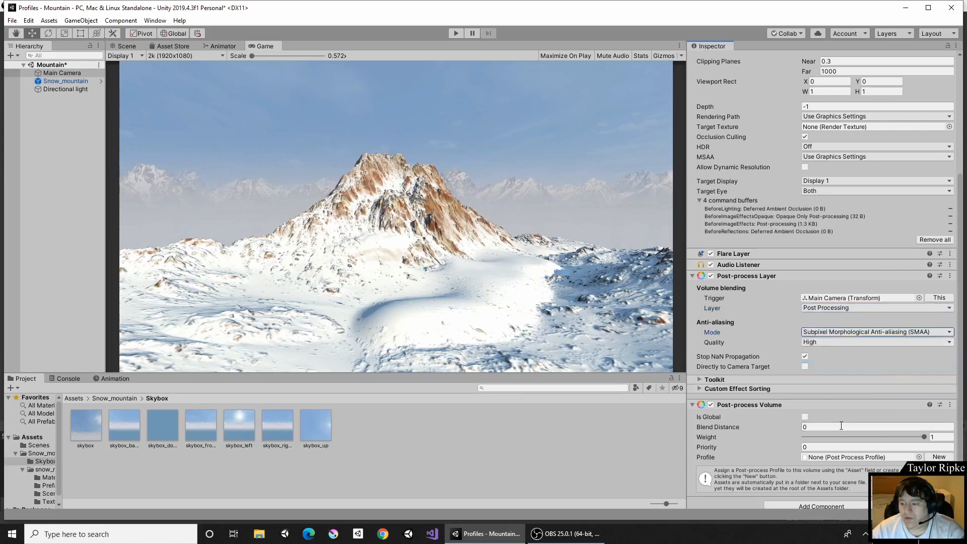
left_click(807, 343)
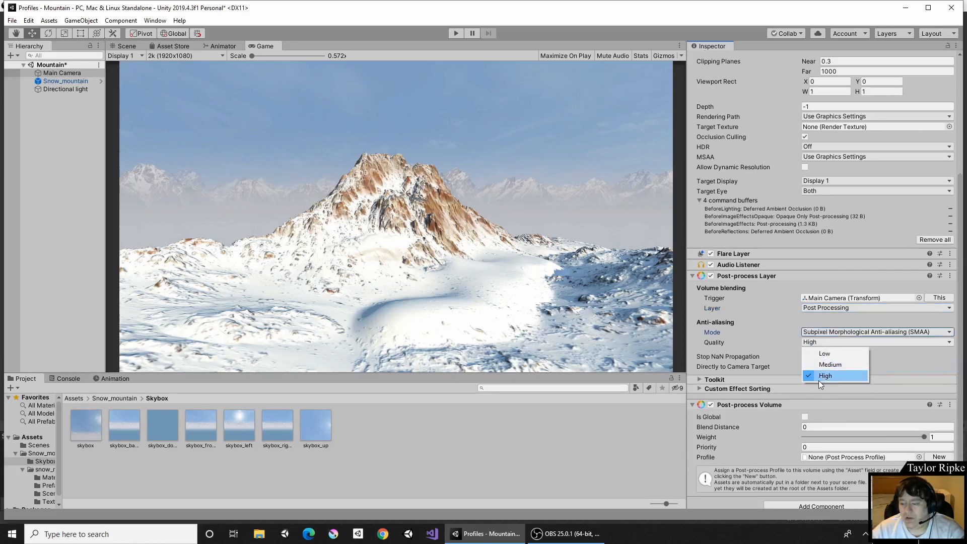
left_click(808, 328)
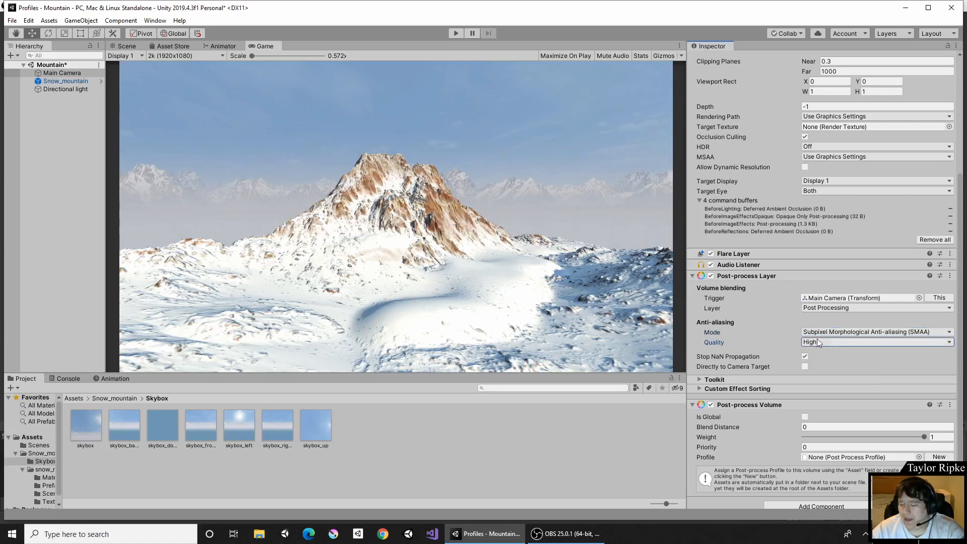
Make the Post-process Volume global and create a new profile for it.
scroll(747, 418, "down", 1)
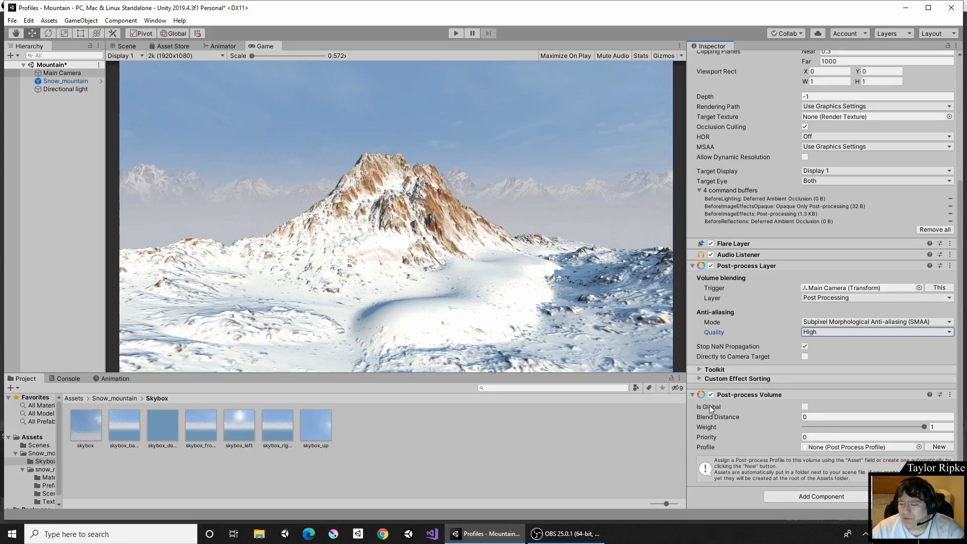
mouse_move(709, 406)
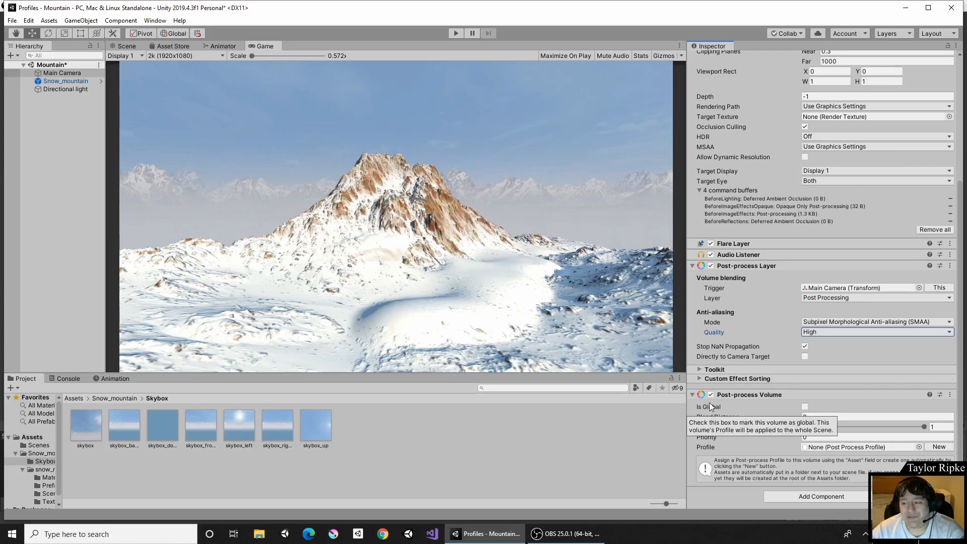
left_click(804, 406)
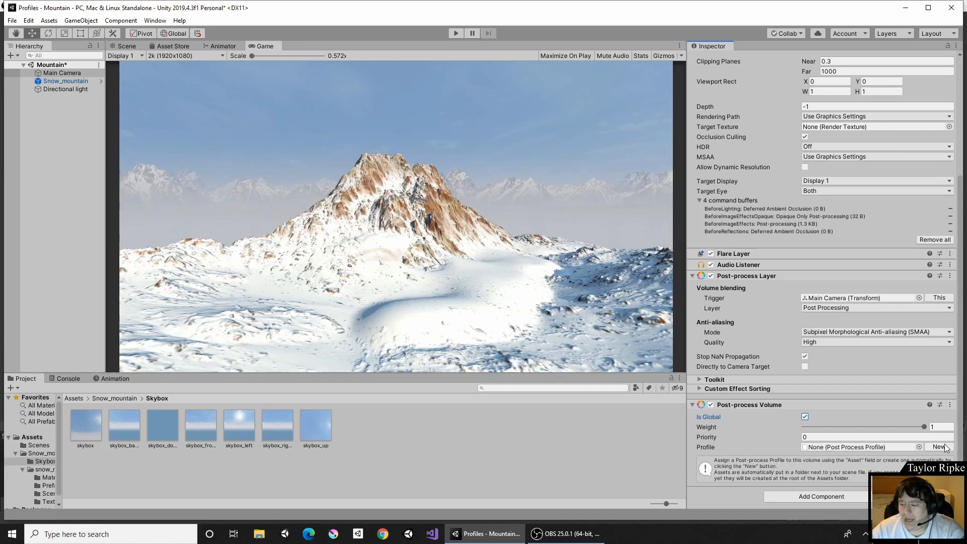
left_click(919, 448)
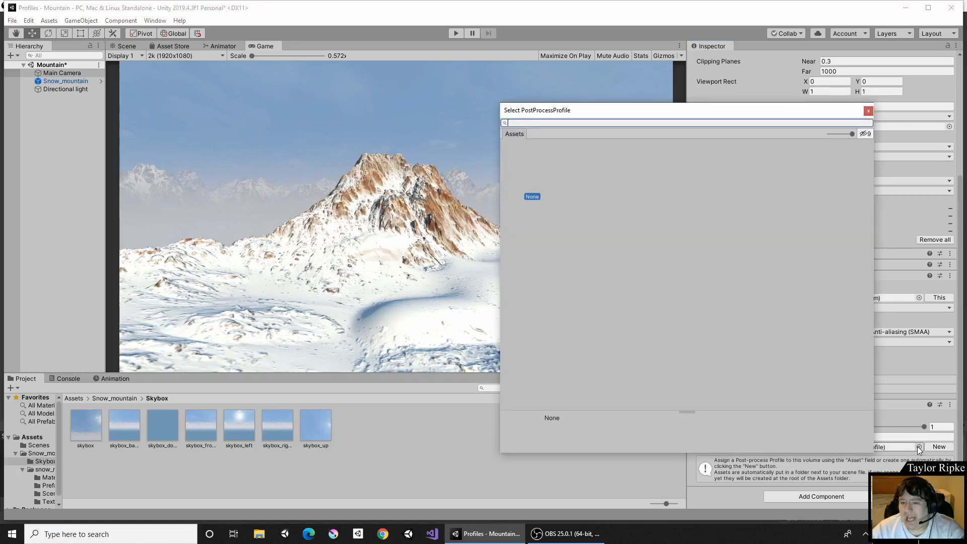
left_click(868, 112)
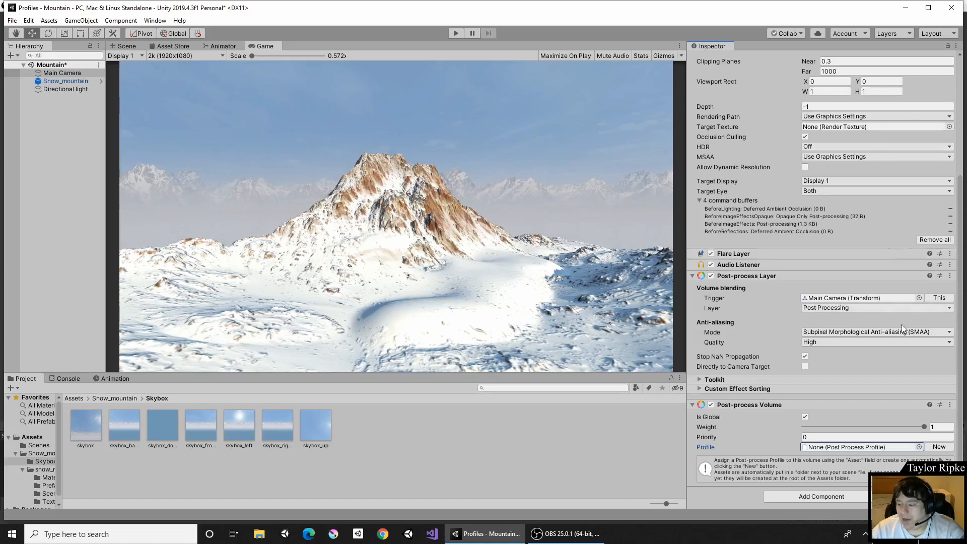
left_click(934, 447)
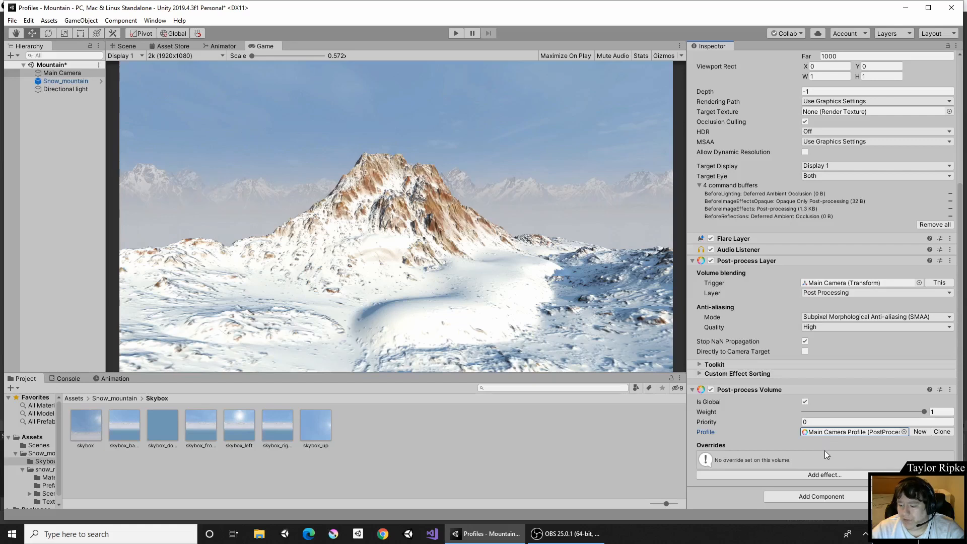
Add a Vignette effect override to the volume's profile.
left_click(816, 476)
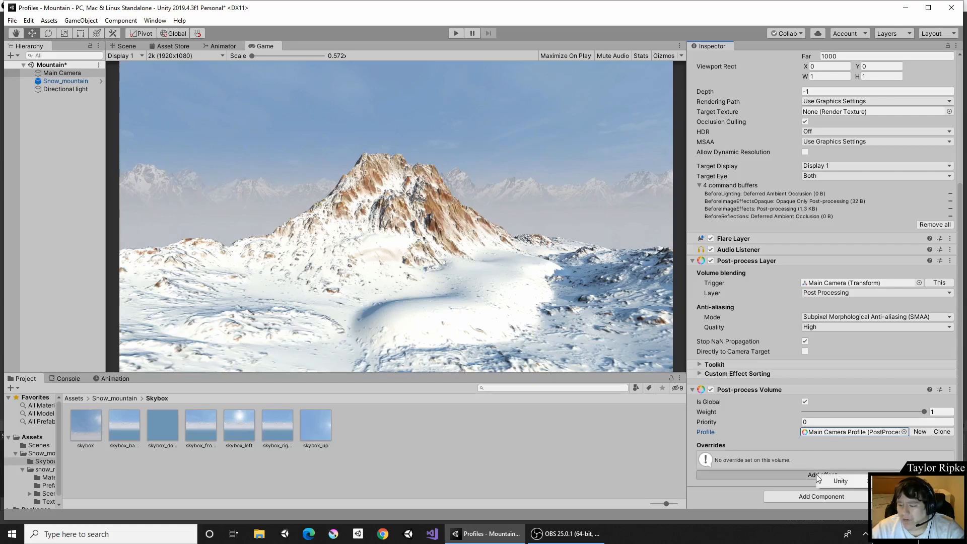
left_click(816, 473)
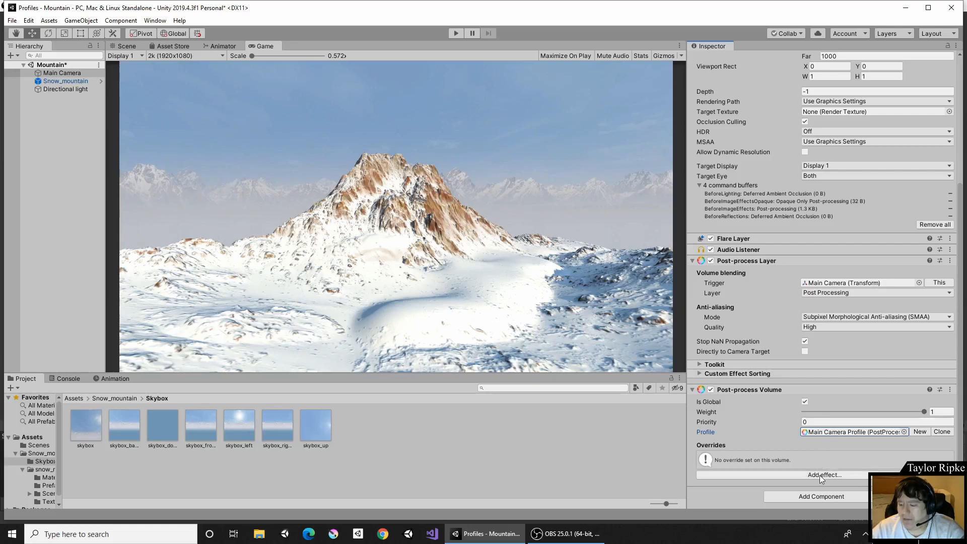
left_click(821, 476)
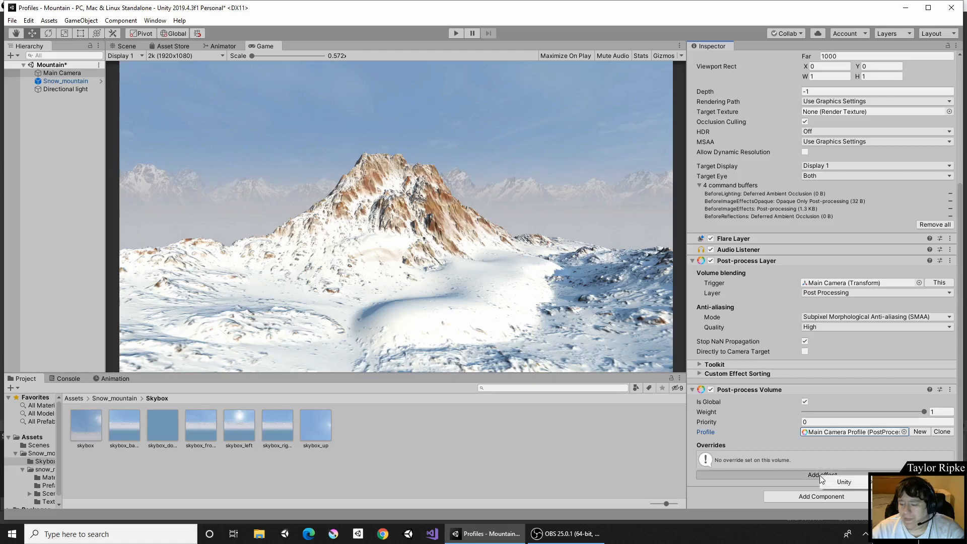
left_click(791, 459)
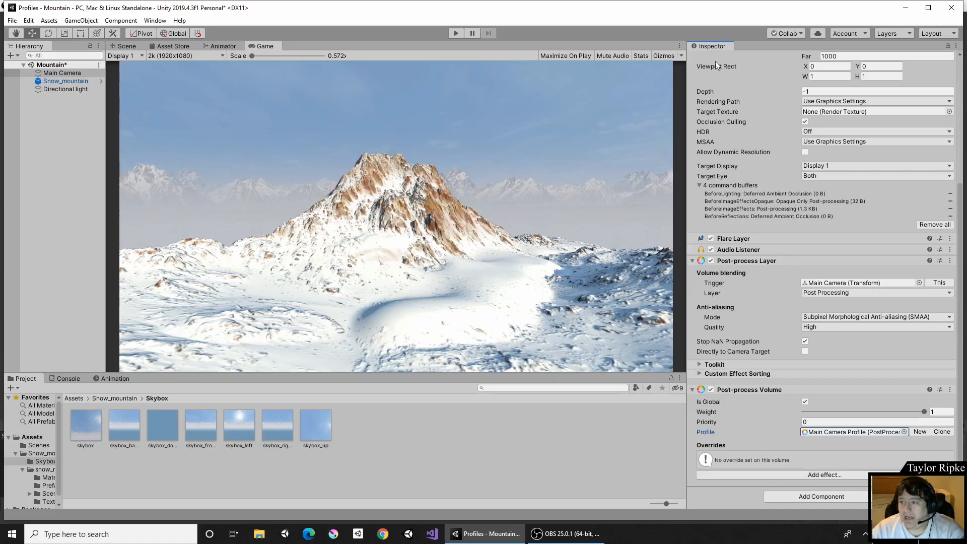
left_click_drag(712, 50, 637, 183)
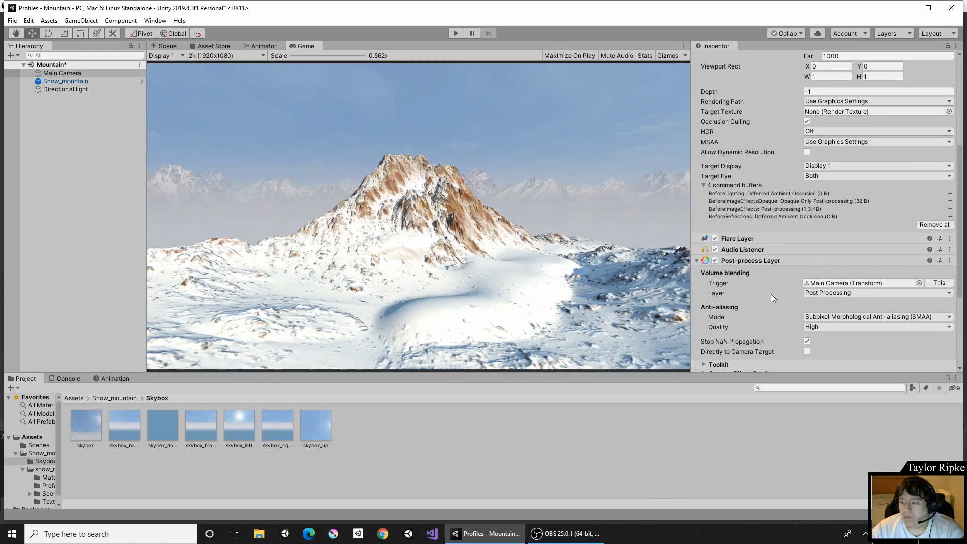
scroll(792, 321, "down", 5)
left_click(804, 360)
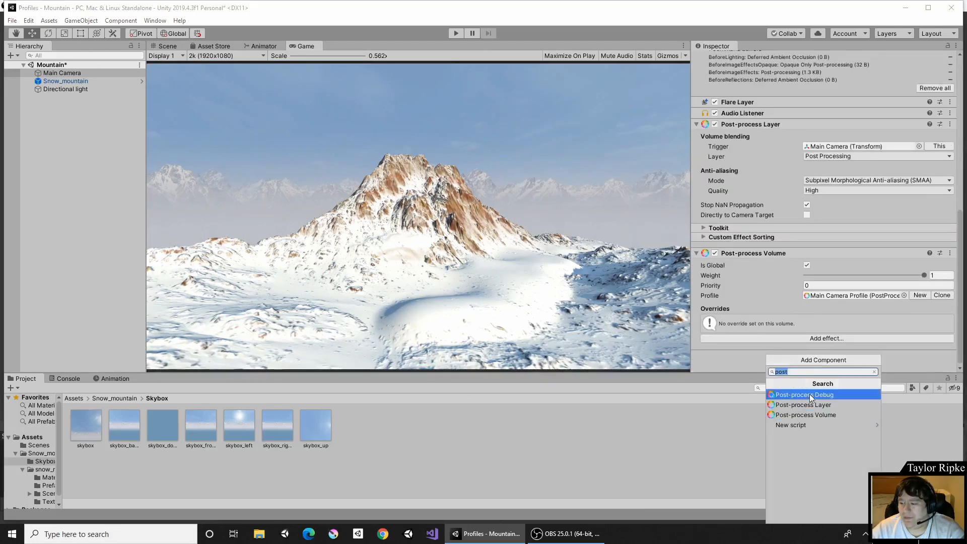
left_click(724, 343)
left_click(740, 342)
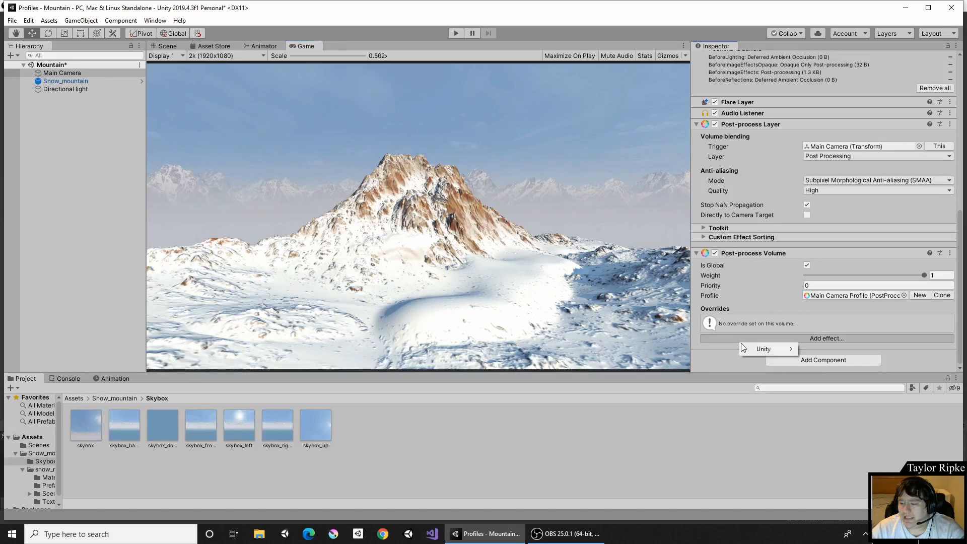
mouse_move(755, 349)
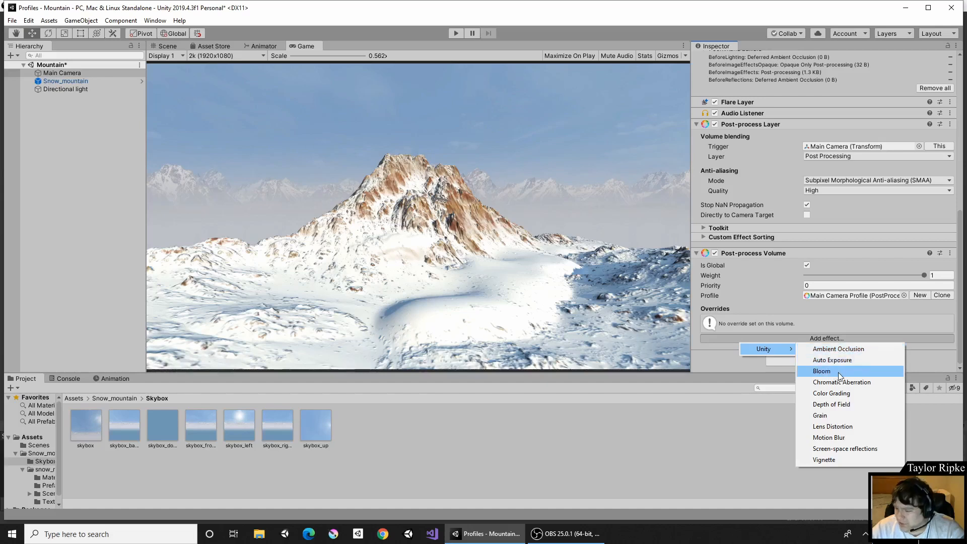
left_click(831, 460)
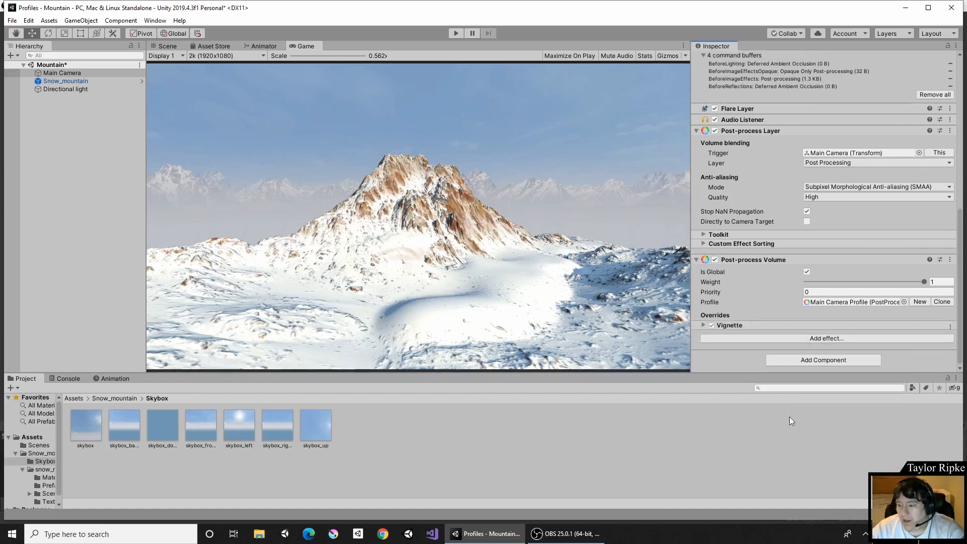
Expand the Vignette override and switch all of its settings on.
left_click(704, 326)
scroll(742, 256, "down", 3)
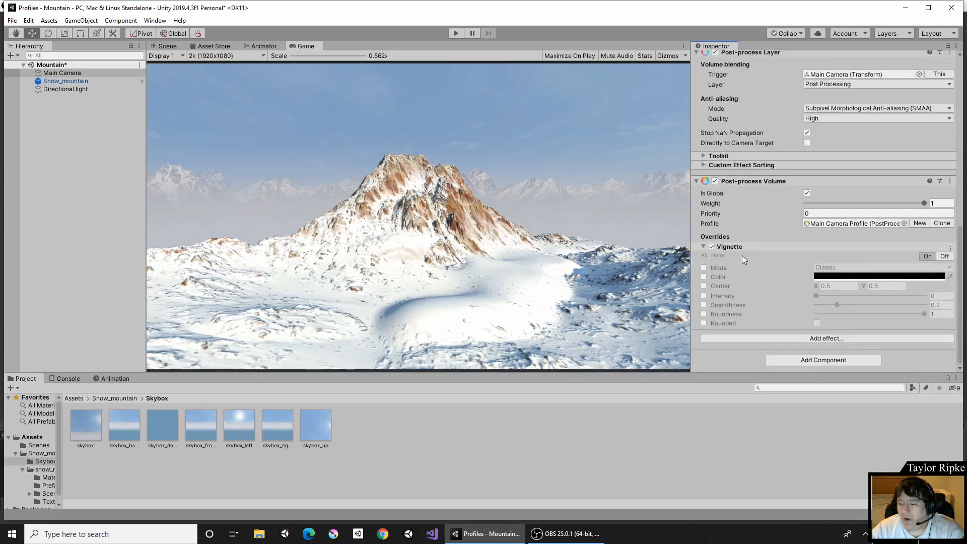
left_click(707, 257)
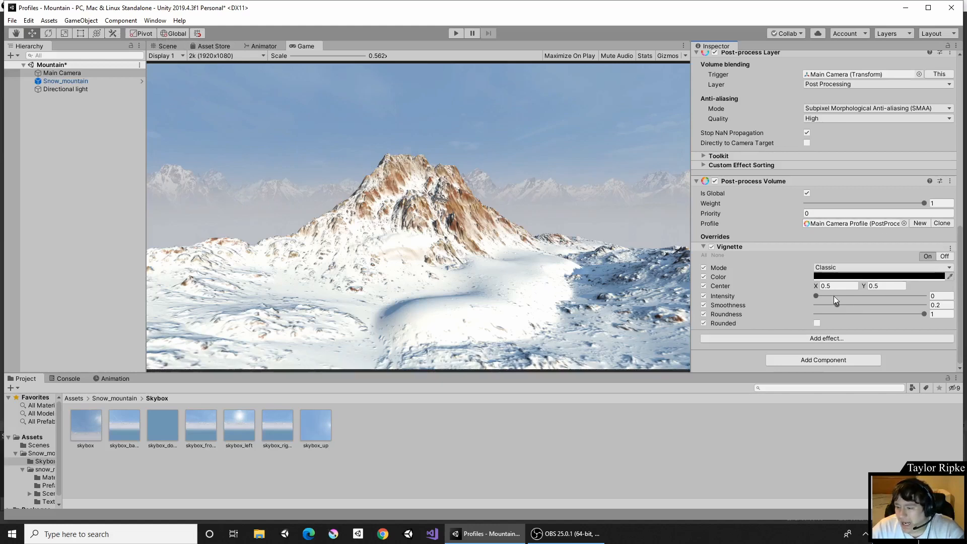
Set the vignette intensity to about 0.469, smoothness to about 0.474 and roundness to 1.
left_click_drag(834, 296, 818, 307)
left_click_drag(837, 304, 864, 301)
left_click(866, 303)
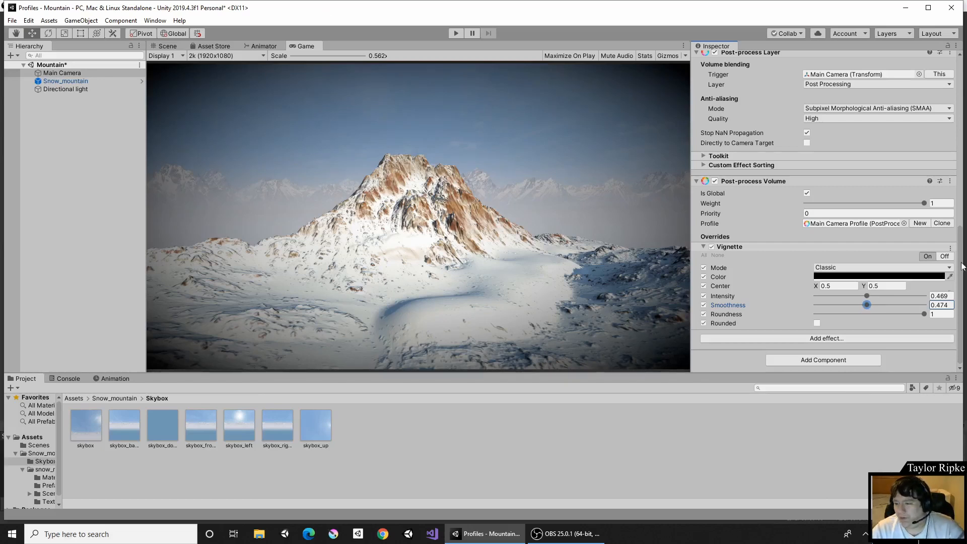
left_click(921, 314)
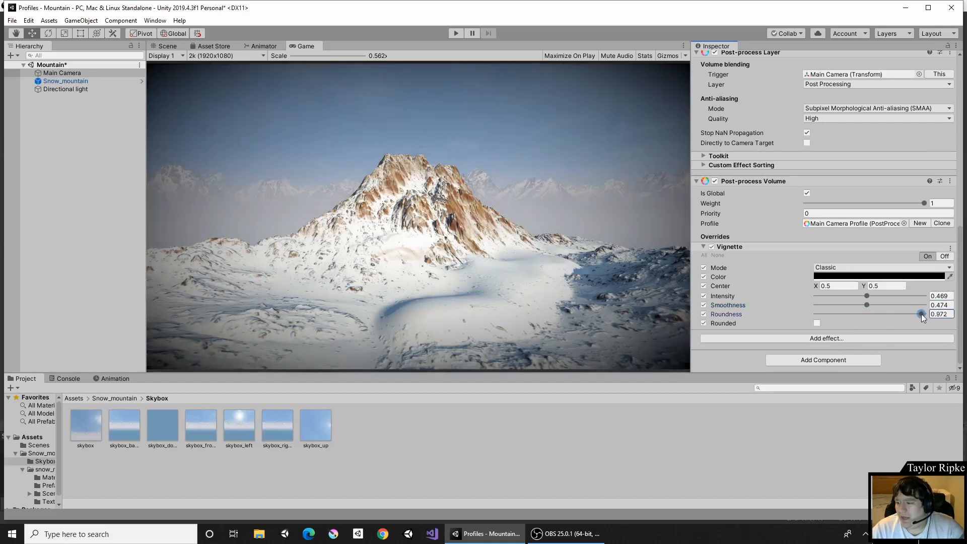
left_click_drag(921, 314, 941, 314)
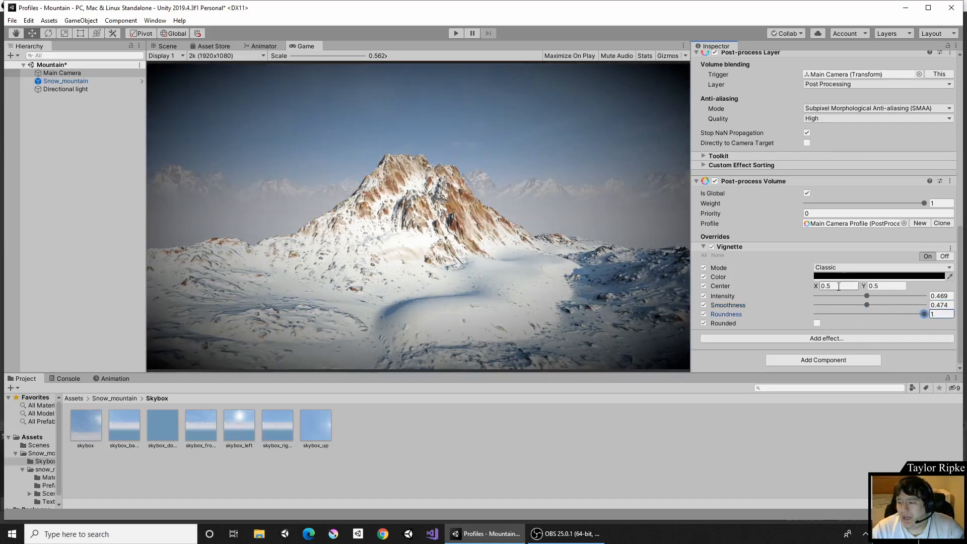
Try several vignette colours, including red, green and blue, and set the colour back to black.
left_click(879, 276)
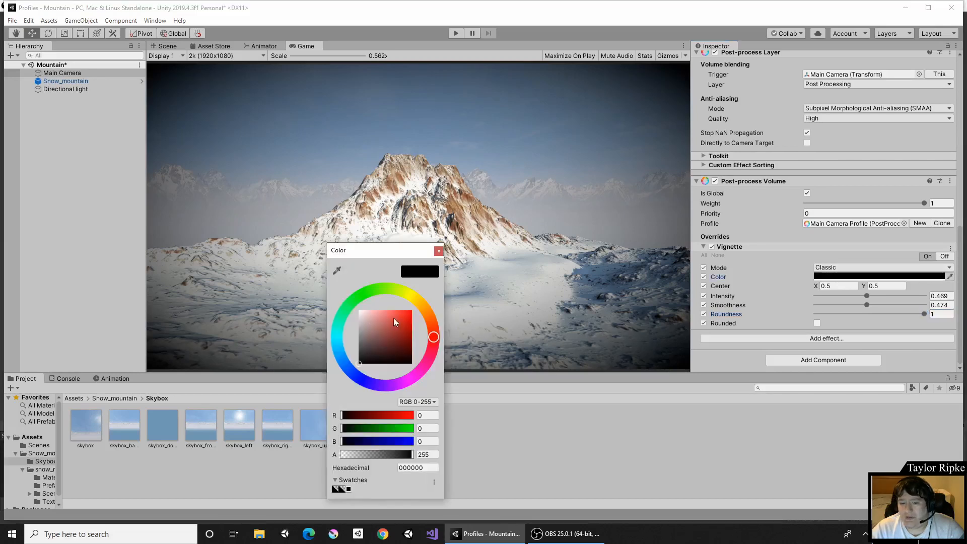
left_click_drag(394, 319, 415, 307)
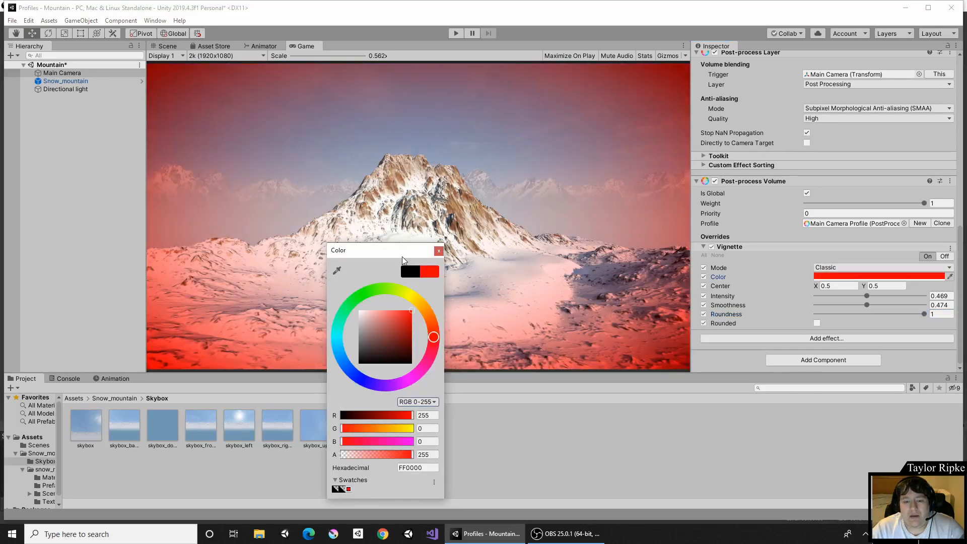
left_click_drag(402, 256, 810, 221)
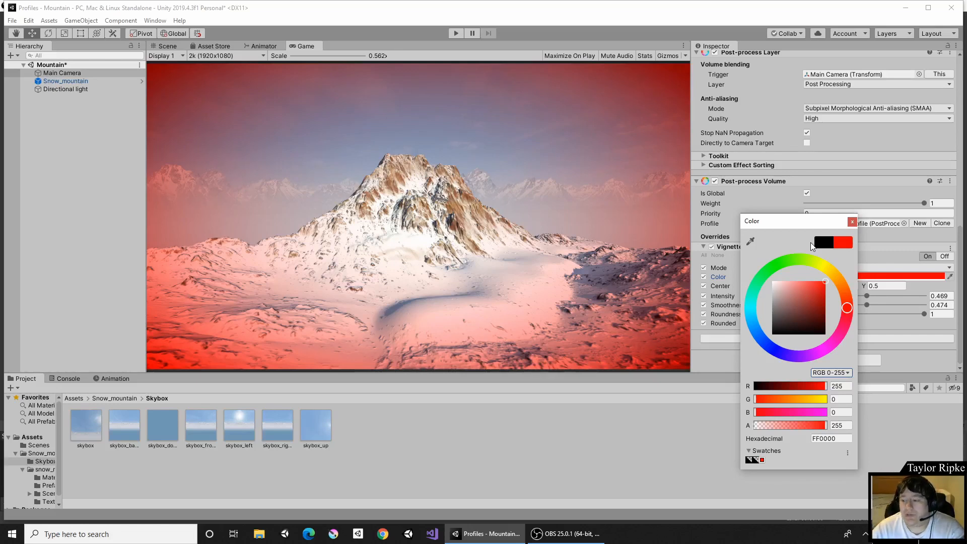
left_click(799, 258)
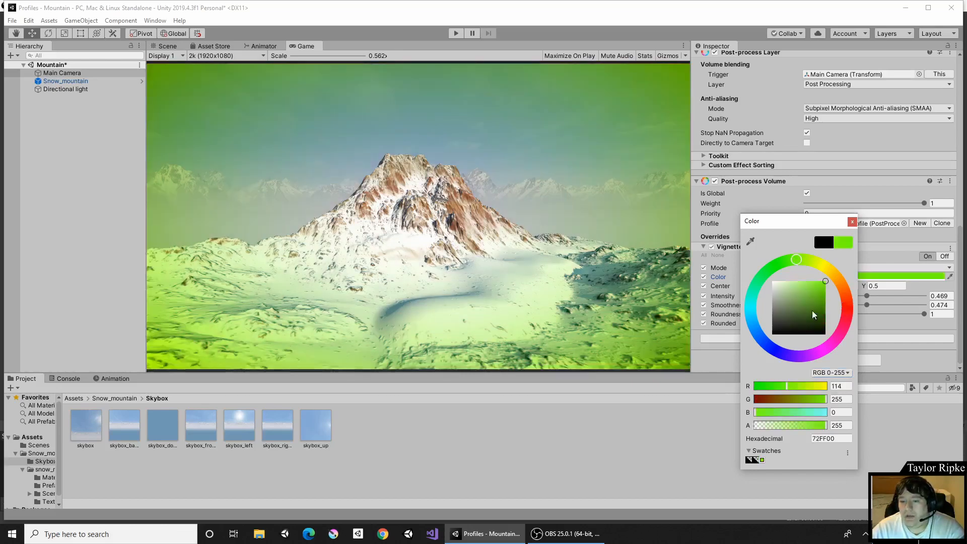
left_click_drag(779, 272, 740, 382)
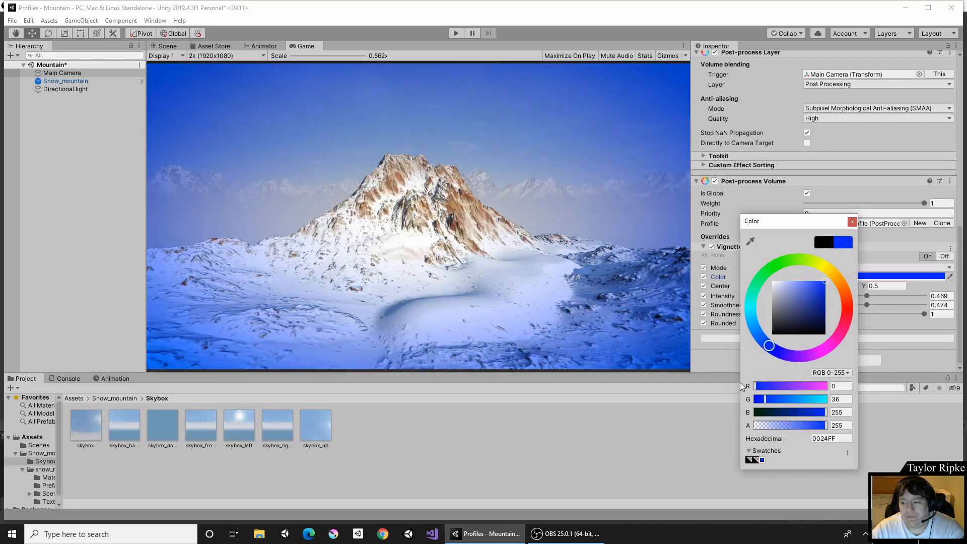
left_click_drag(780, 322, 766, 367)
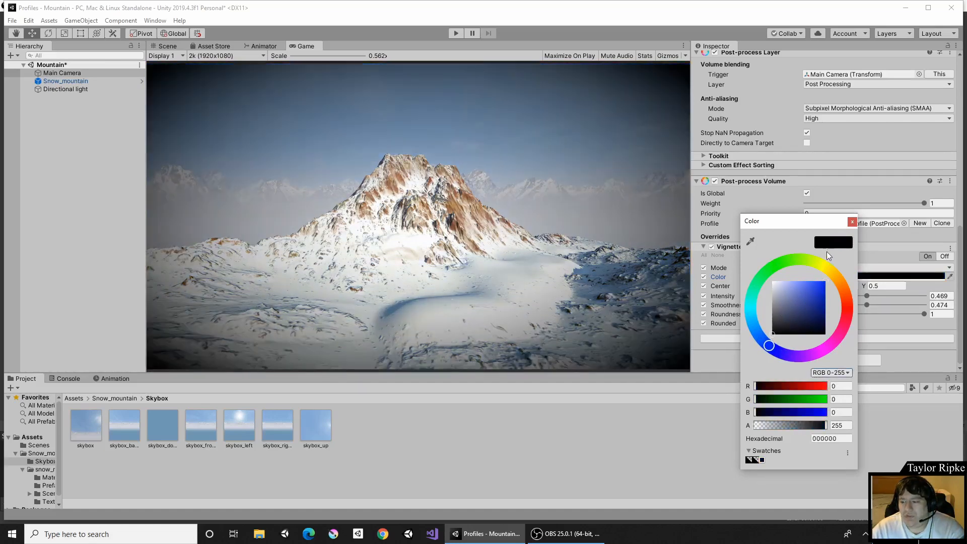
left_click(851, 225)
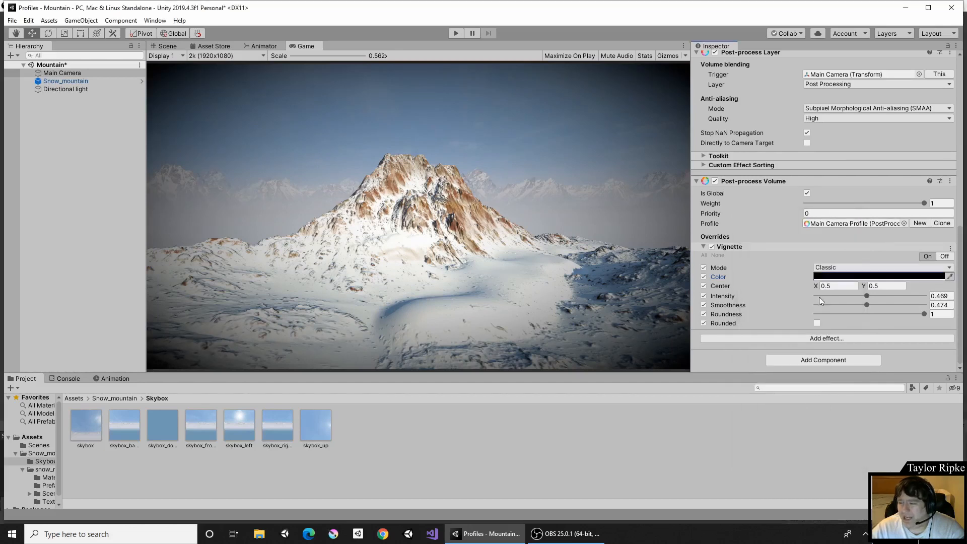
Add an Ambient Occlusion effect override to the volume's profile.
left_click(822, 340)
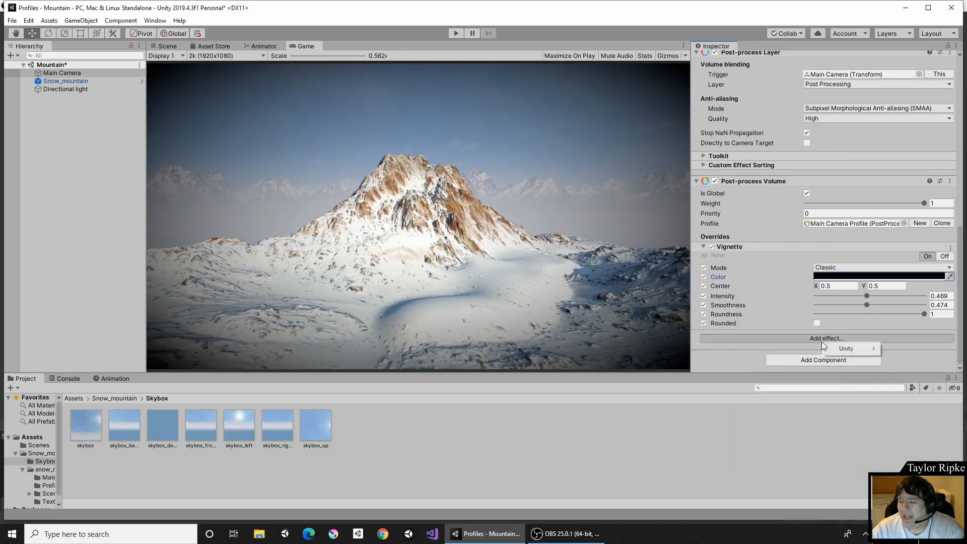
mouse_move(846, 348)
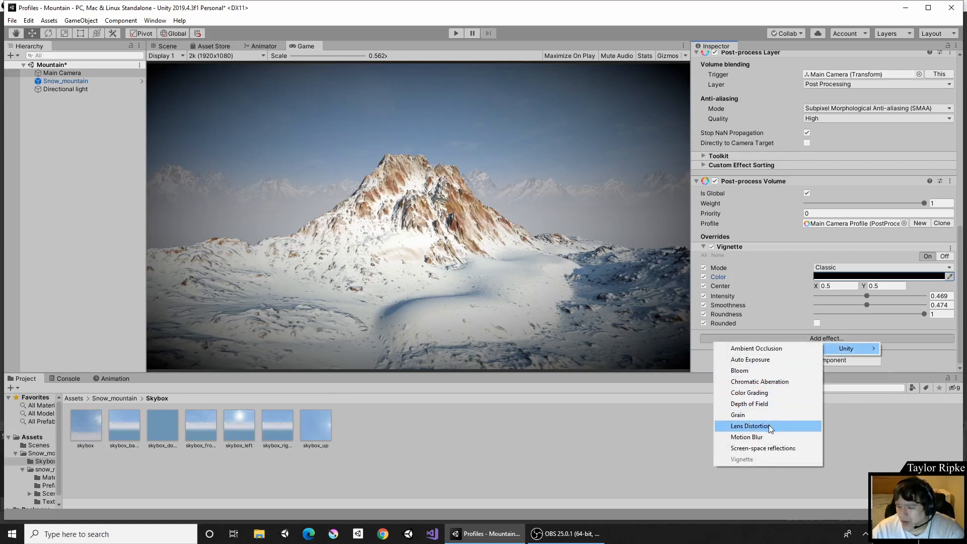
left_click(746, 348)
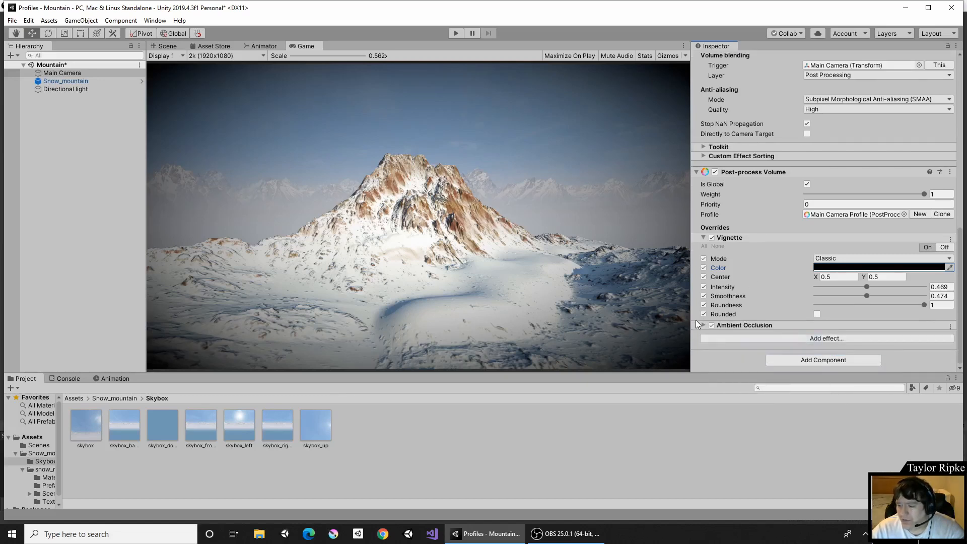
Expand the Ambient Occlusion override and switch all of its settings on.
left_click(702, 327)
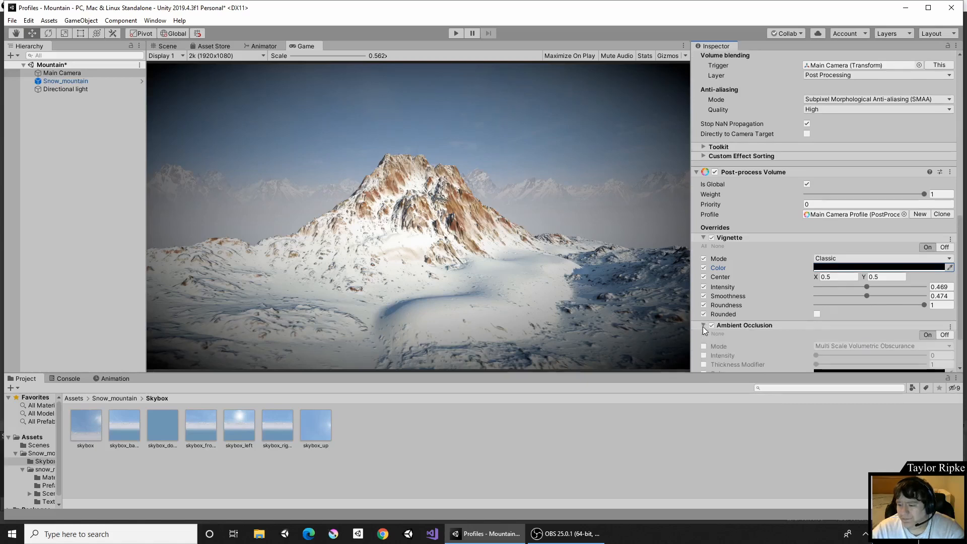
scroll(719, 317, "down", 3)
left_click(705, 274)
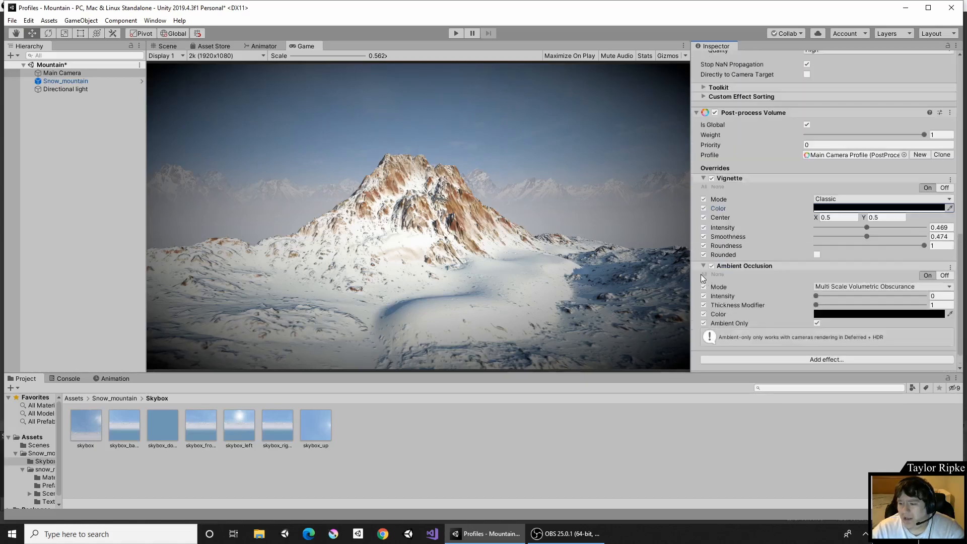
Set the ambient occlusion intensity to about 0.51.
left_click_drag(826, 298, 794, 319)
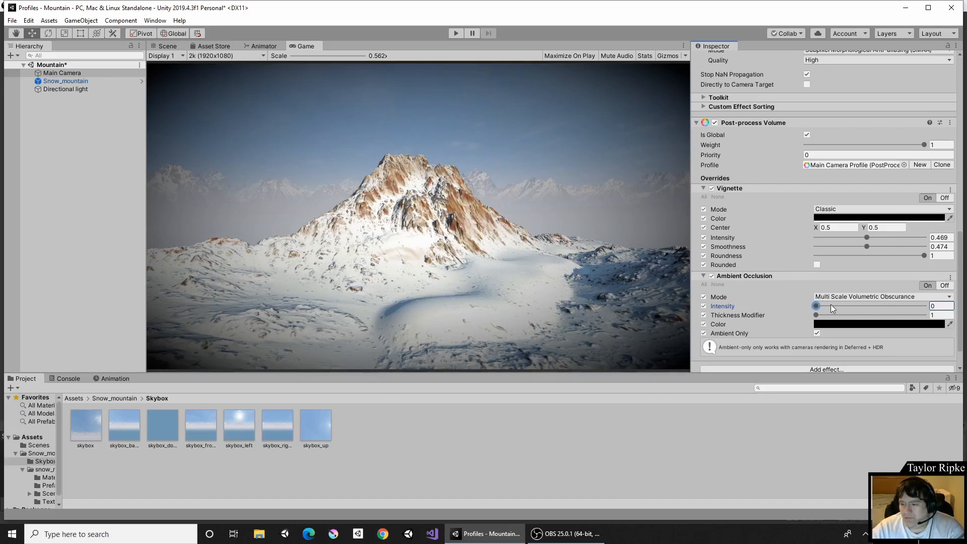
mouse_move(830, 311)
left_mouse_down()
mouse_move(833, 298)
mouse_move(924, 305)
left_mouse_up()
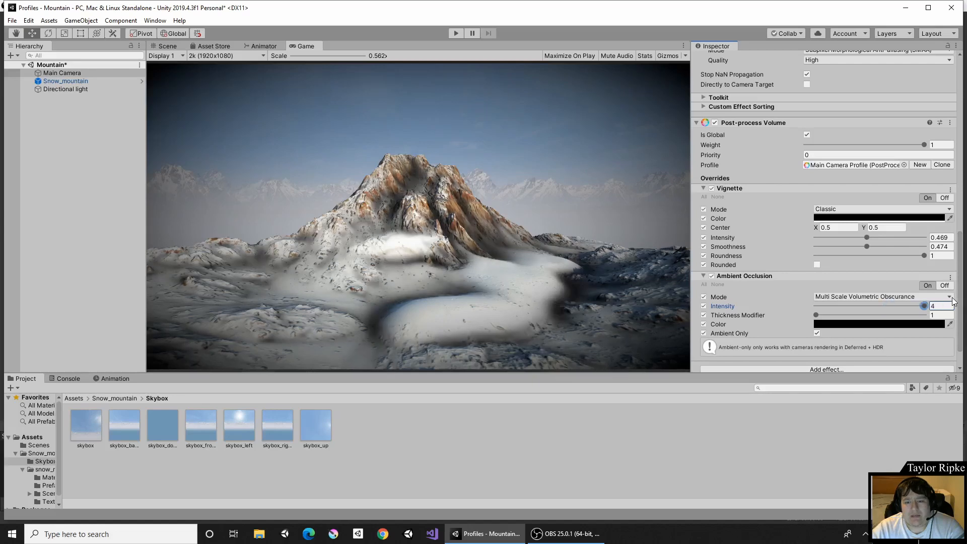
mouse_move(924, 306)
left_mouse_down()
mouse_move(816, 307)
mouse_move(830, 302)
left_mouse_up()
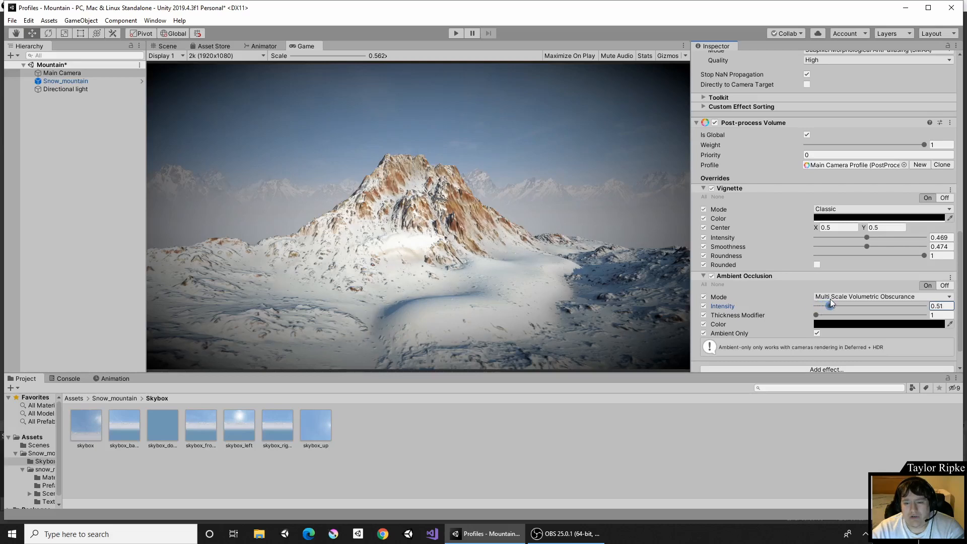
left_click(578, 265)
Try a red ambient occlusion colour.
left_click(858, 322)
left_click_drag(798, 301, 830, 256)
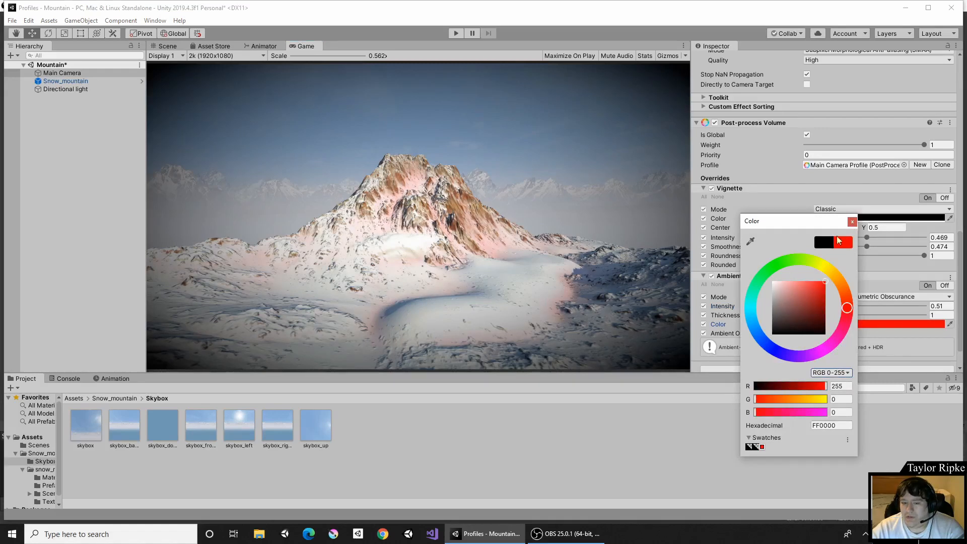
left_click(852, 222)
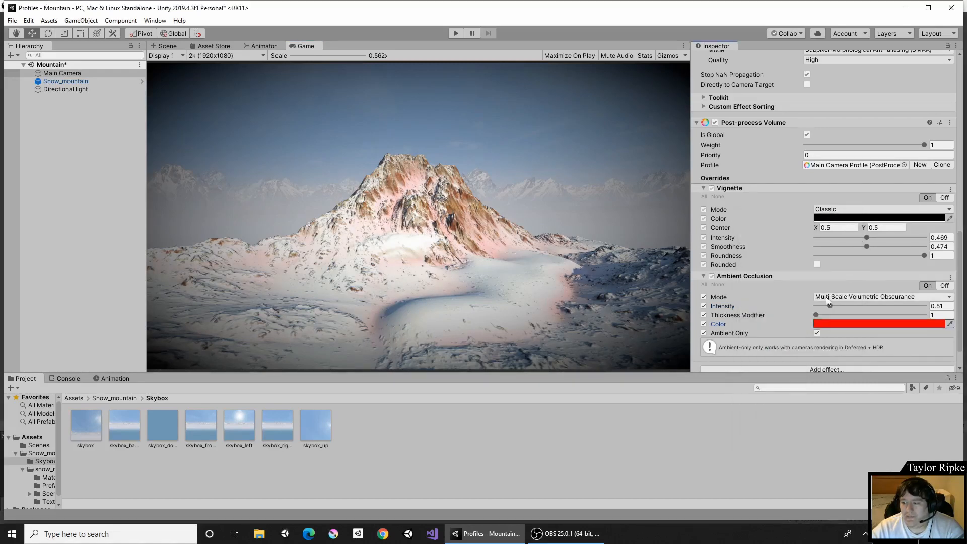
Set the ambient occlusion colour back to black and its intensity to about 0.29.
left_click_drag(830, 305, 736, 371)
left_click(832, 316)
left_click(826, 326)
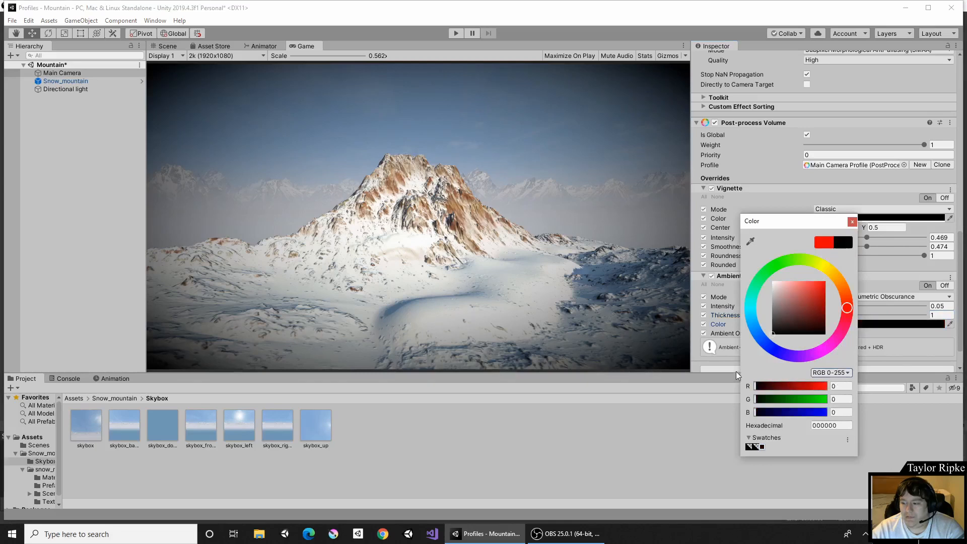
left_click(852, 221)
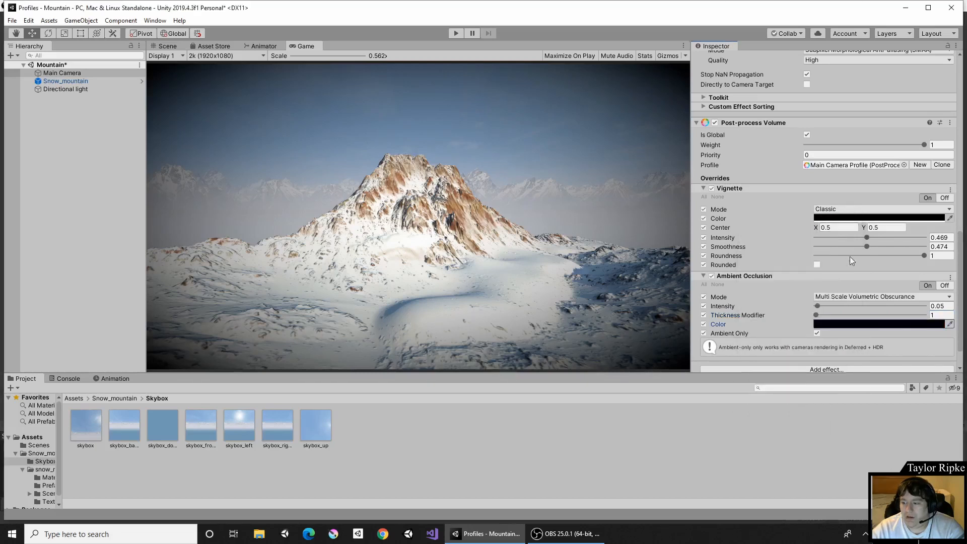
left_click(824, 305)
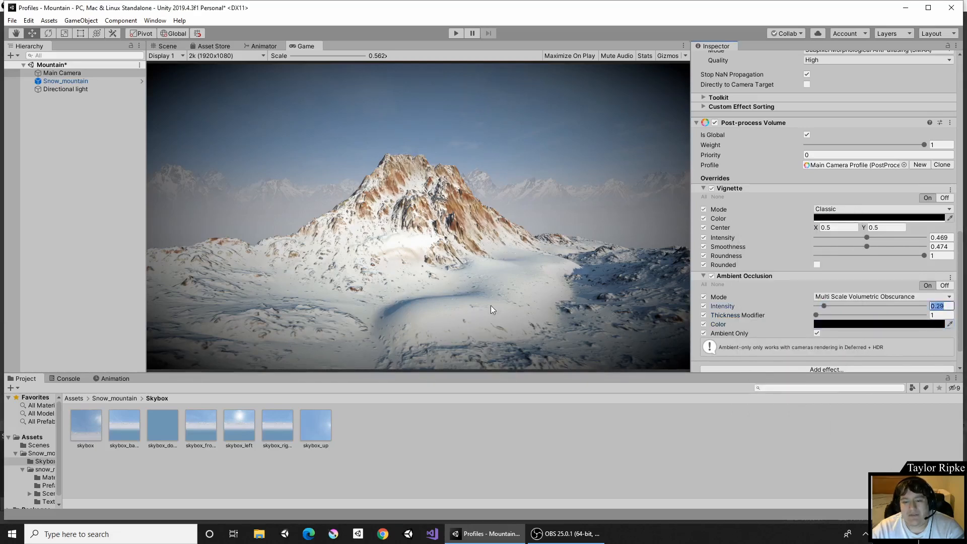
Add an Auto Exposure effect override to the volume's profile.
scroll(793, 313, "down", 2)
left_click(775, 339)
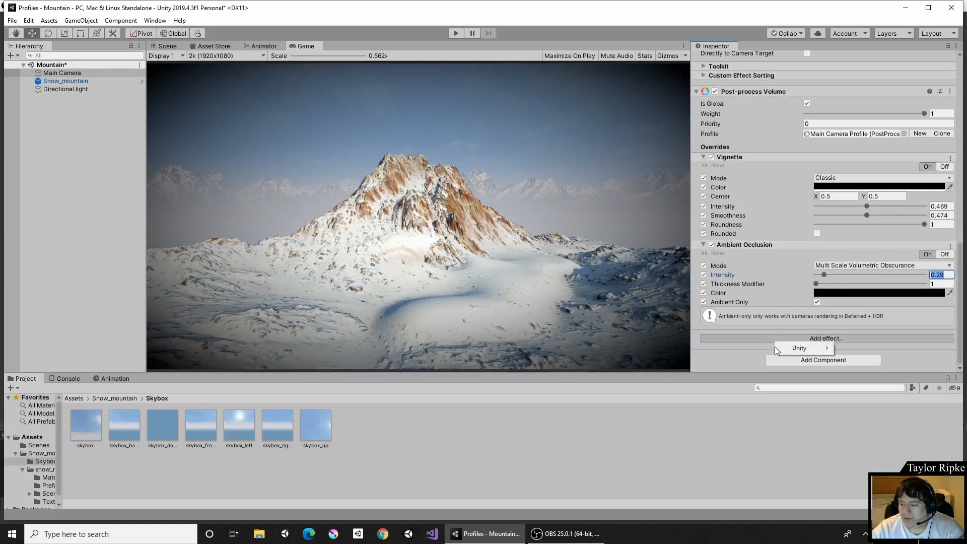
mouse_move(790, 351)
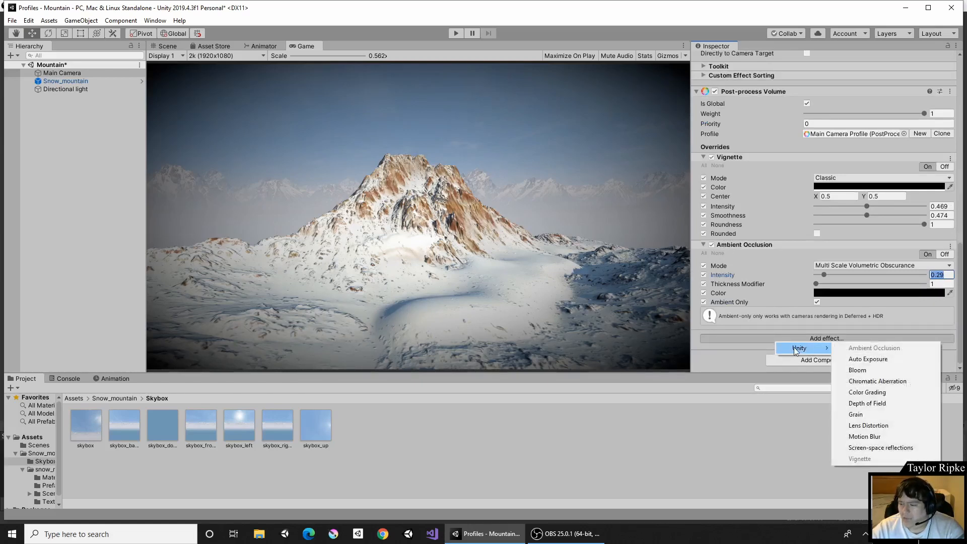
left_click(880, 364)
Expand the Auto Exposure override and switch all of its settings on.
scroll(765, 311, "down", 1)
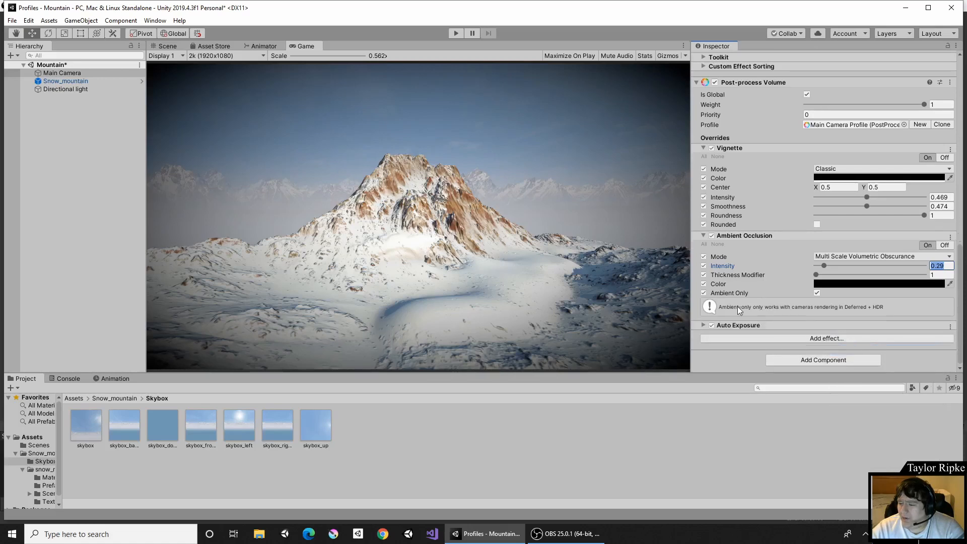
left_click(704, 325)
scroll(706, 292, "down", 5)
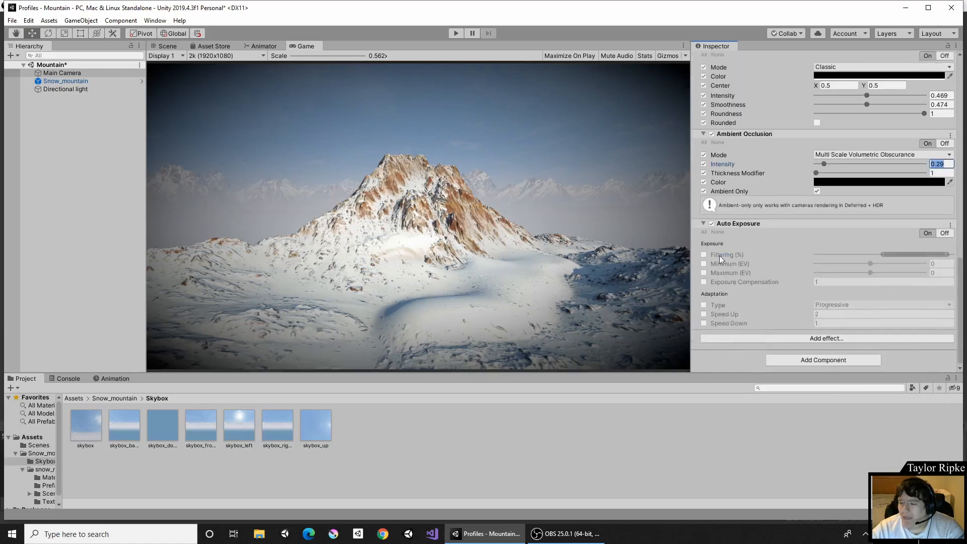
left_click(704, 232)
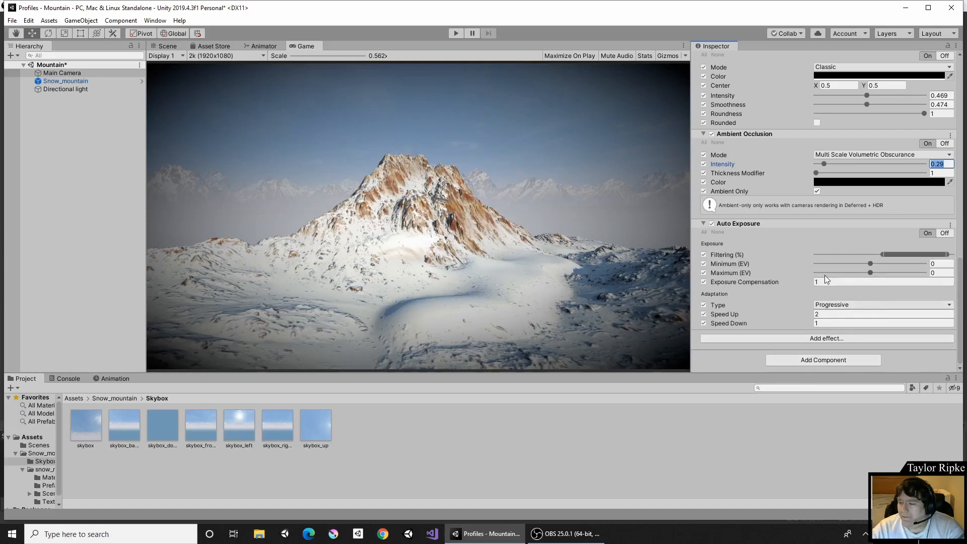
Set Auto Exposure filtering to its full range, minimum to -9 EV and maximum to 9 EV, then switch all its settings off.
mouse_move(875, 264)
left_mouse_down()
mouse_move(923, 267)
mouse_move(825, 265)
mouse_move(887, 270)
mouse_move(869, 270)
left_mouse_up()
mouse_move(735, 269)
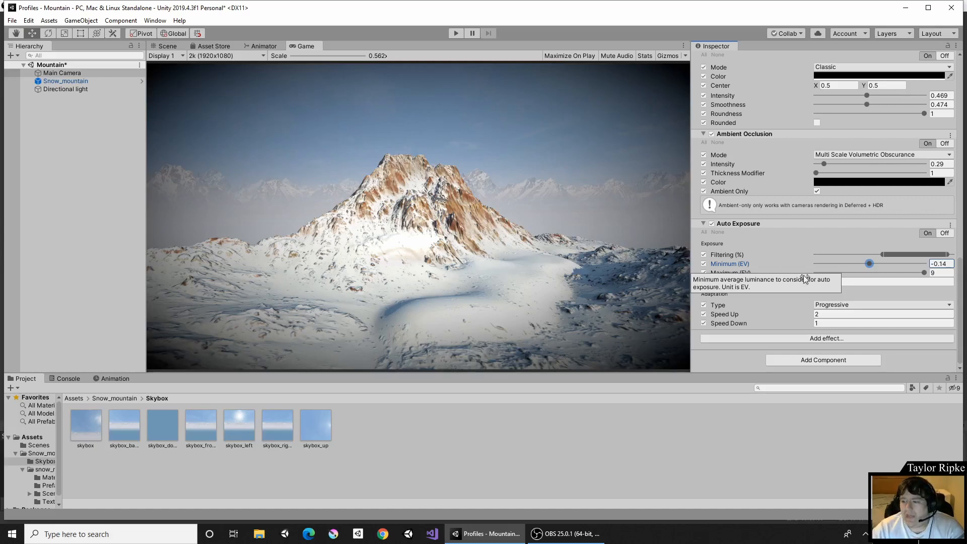
left_click(881, 255)
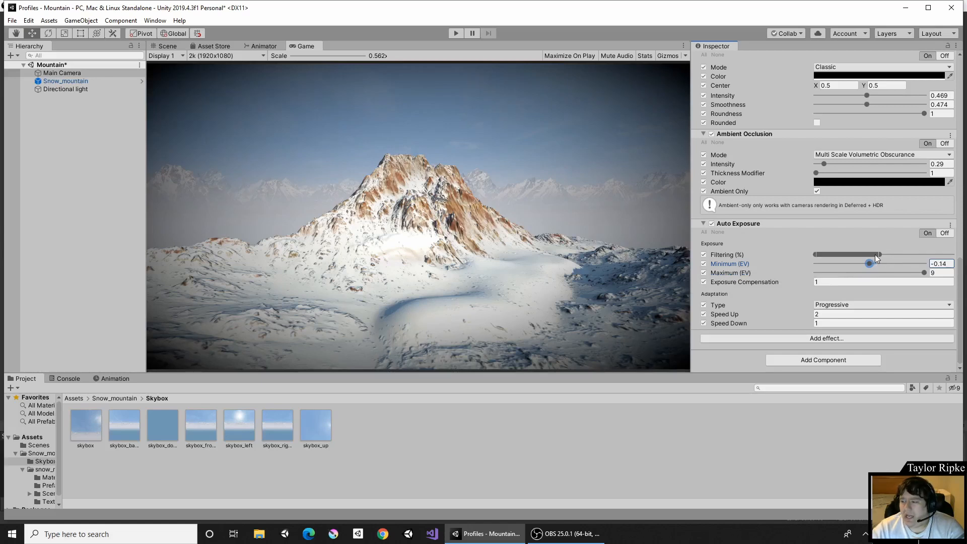
left_click_drag(879, 255, 955, 255)
left_click_drag(870, 264, 829, 266)
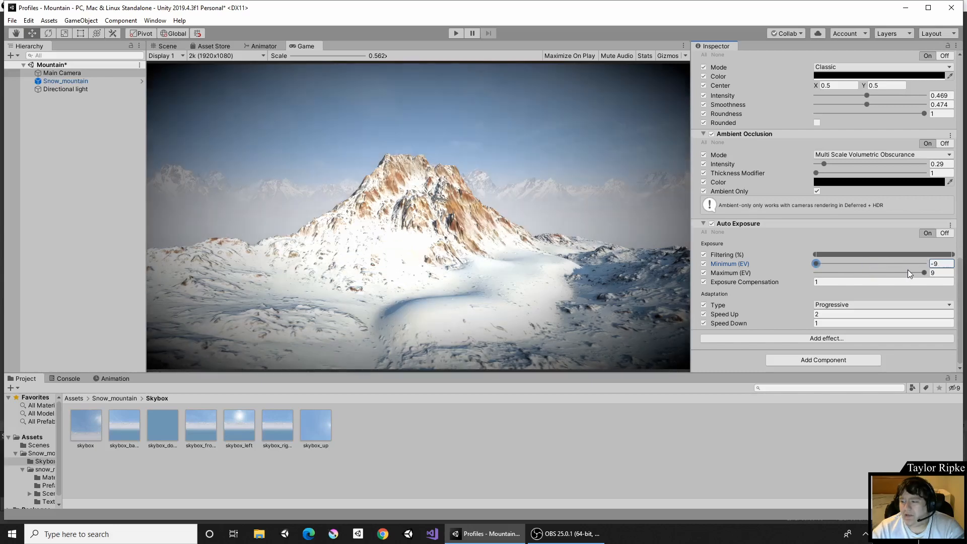
left_click(925, 272)
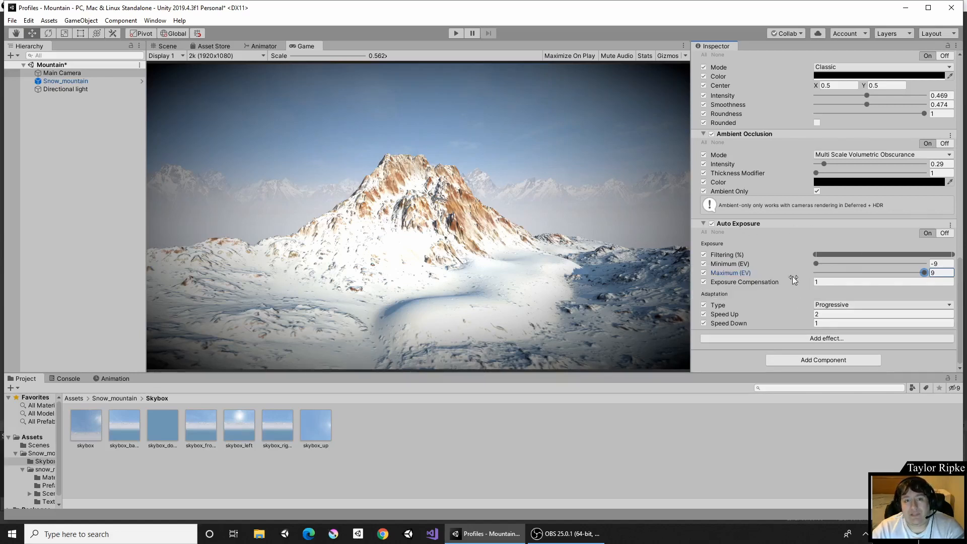
left_click(718, 232)
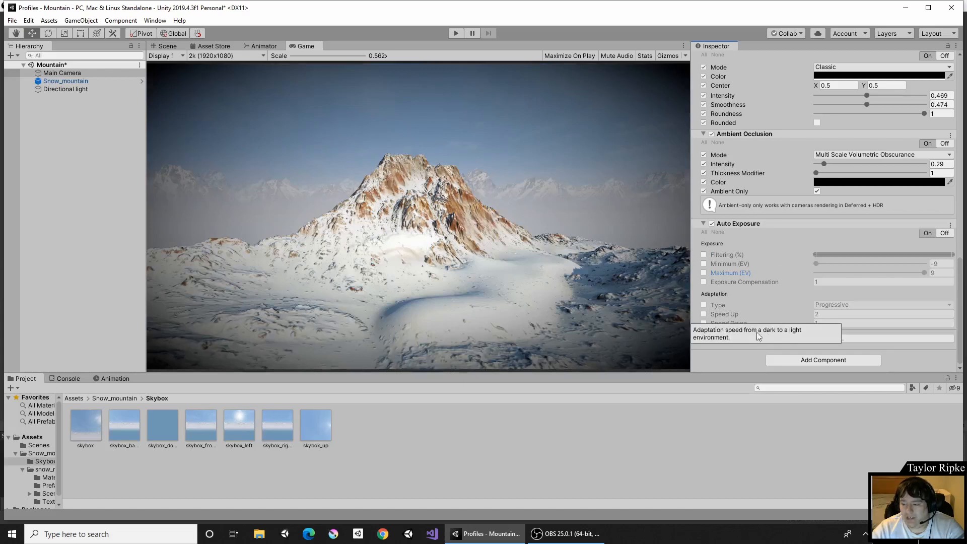
Add a Lens Distortion effect override to the volume's profile.
left_click(728, 340)
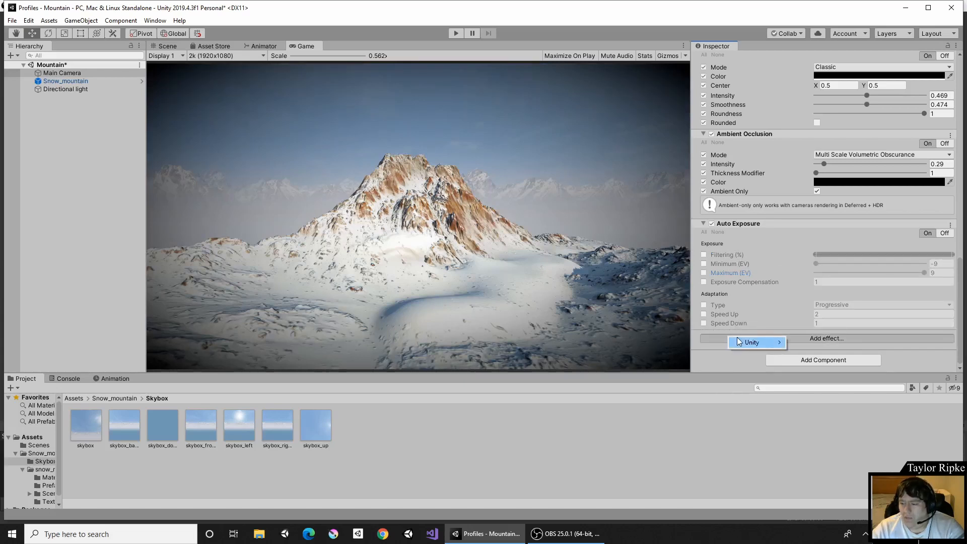
mouse_move(755, 342)
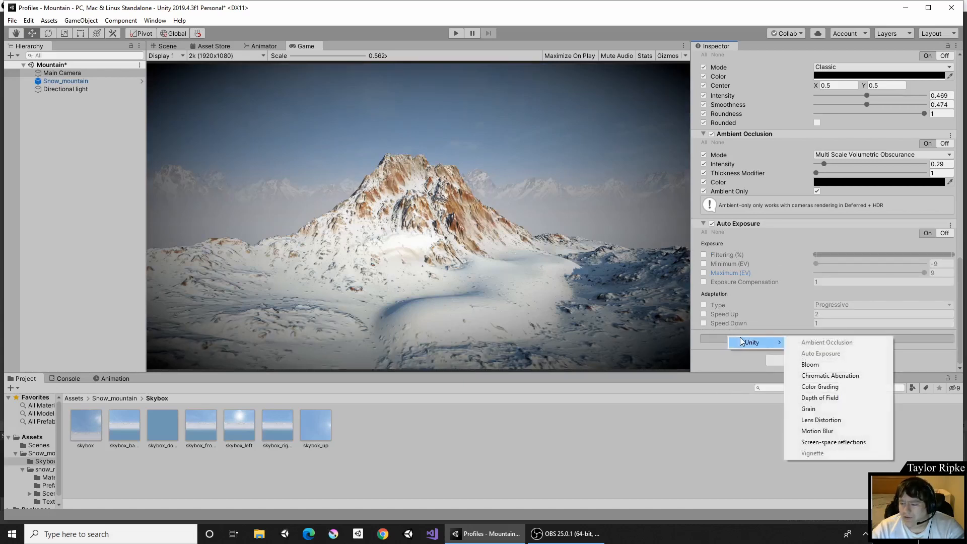
left_click(843, 419)
Expand the Lens Distortion override, switch all its settings on and set its intensity to about -10.9.
scroll(798, 310, "down", 1)
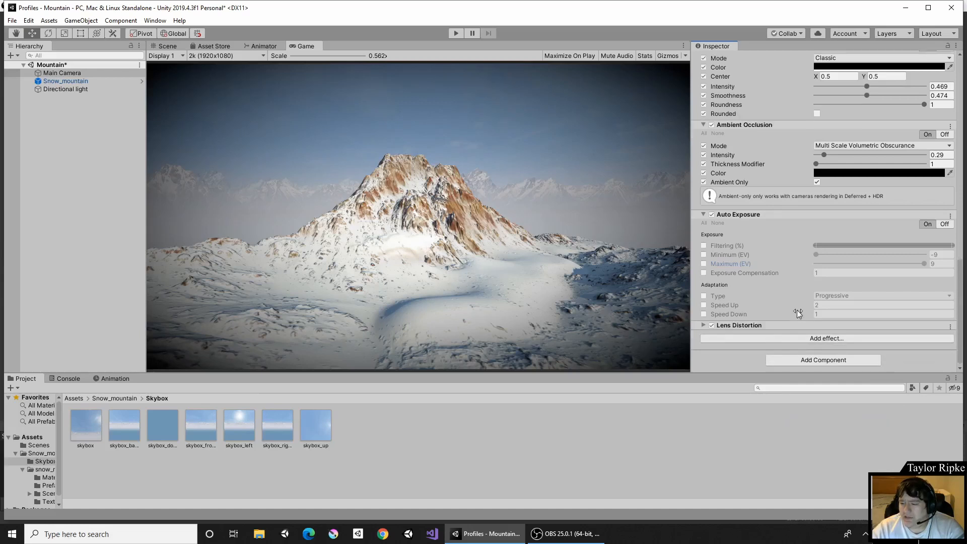
left_click(703, 325)
scroll(780, 310, "down", 3)
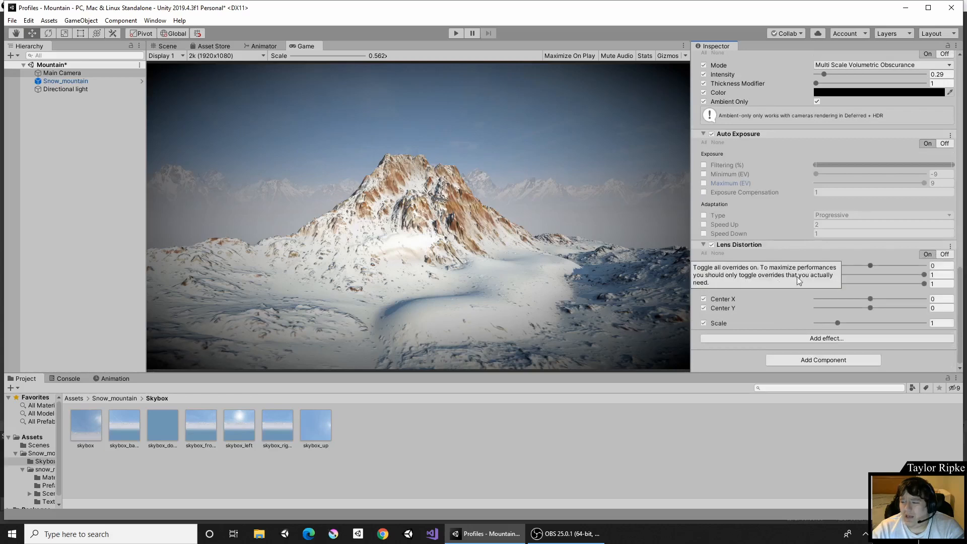
left_click(704, 253)
left_click_drag(868, 265, 866, 286)
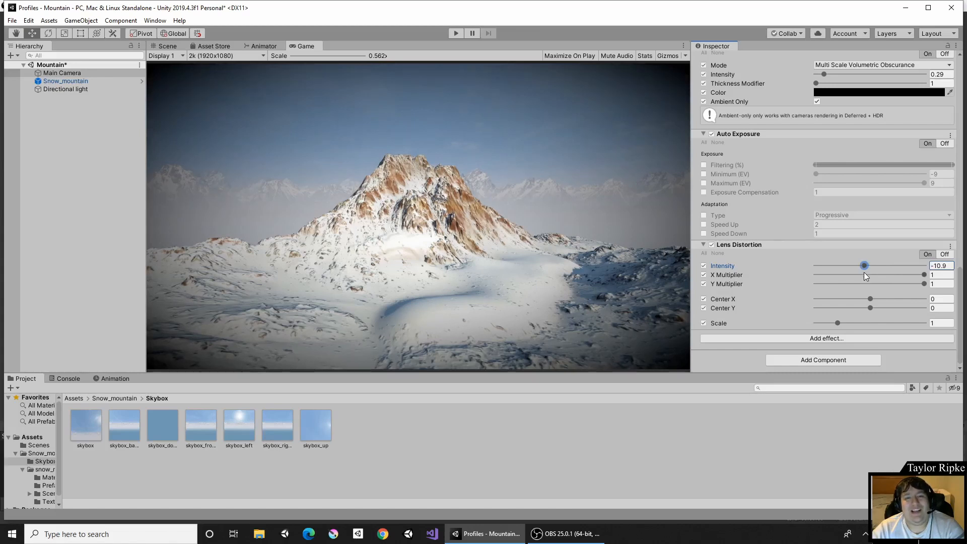
Set Lens Distortion intensity to about -54.7 and scale to 1.26, then switch its settings and the override off.
mouse_move(850, 268)
left_mouse_down()
mouse_move(792, 274)
mouse_move(853, 267)
mouse_move(841, 267)
left_mouse_up()
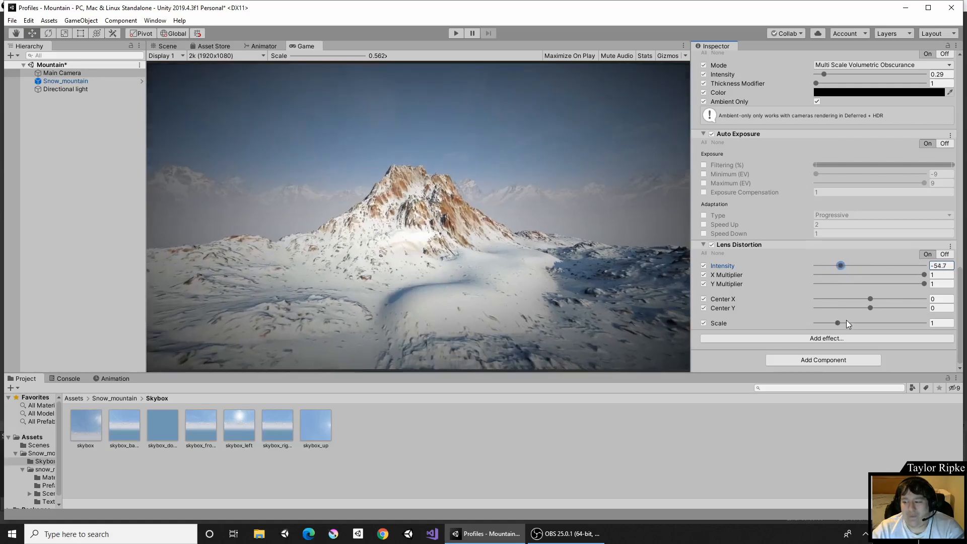
mouse_move(838, 323)
left_mouse_down()
mouse_move(887, 323)
mouse_move(846, 314)
left_mouse_up()
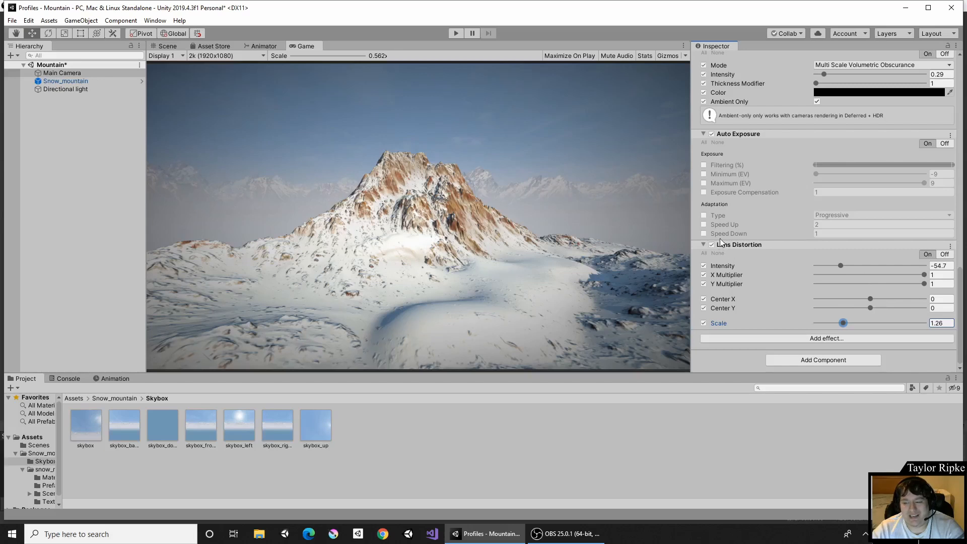
left_click(718, 254)
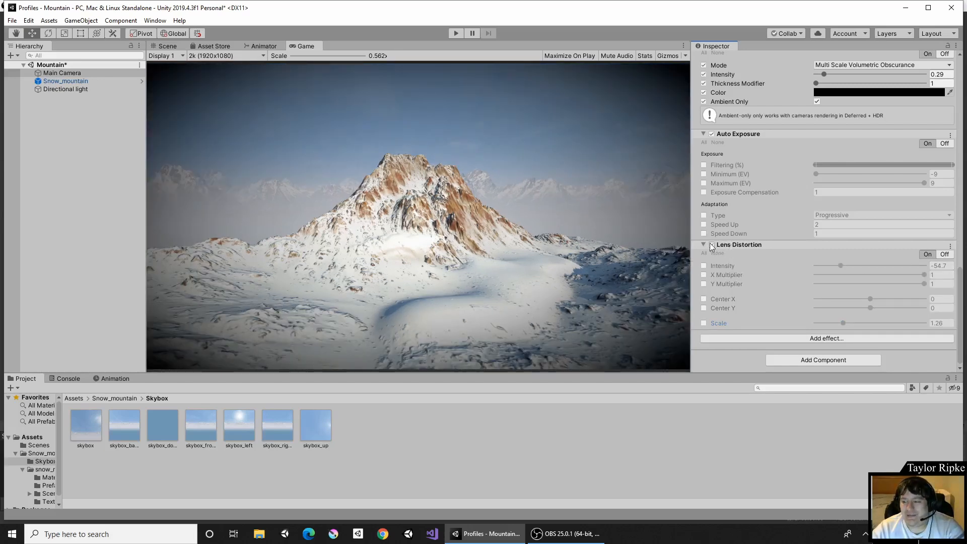
left_click(712, 246)
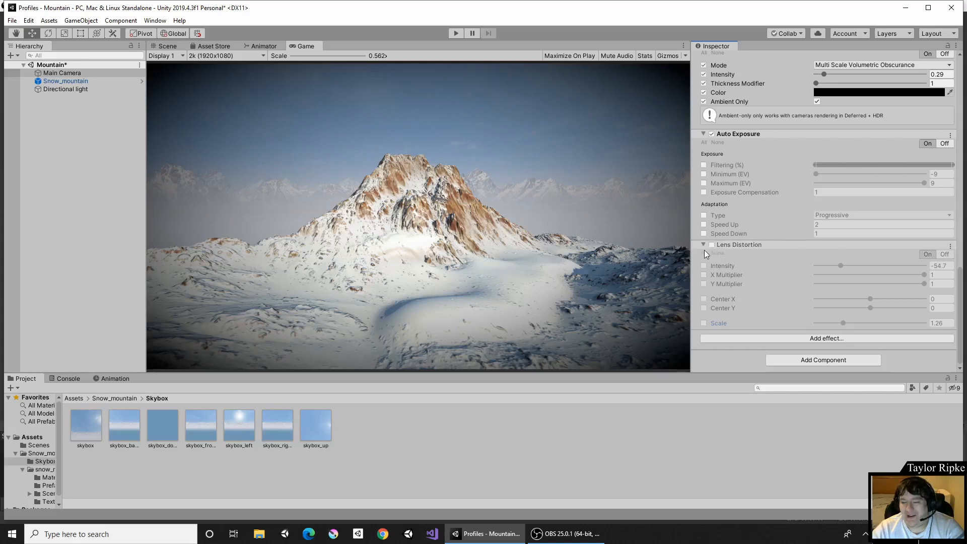
left_click(704, 245)
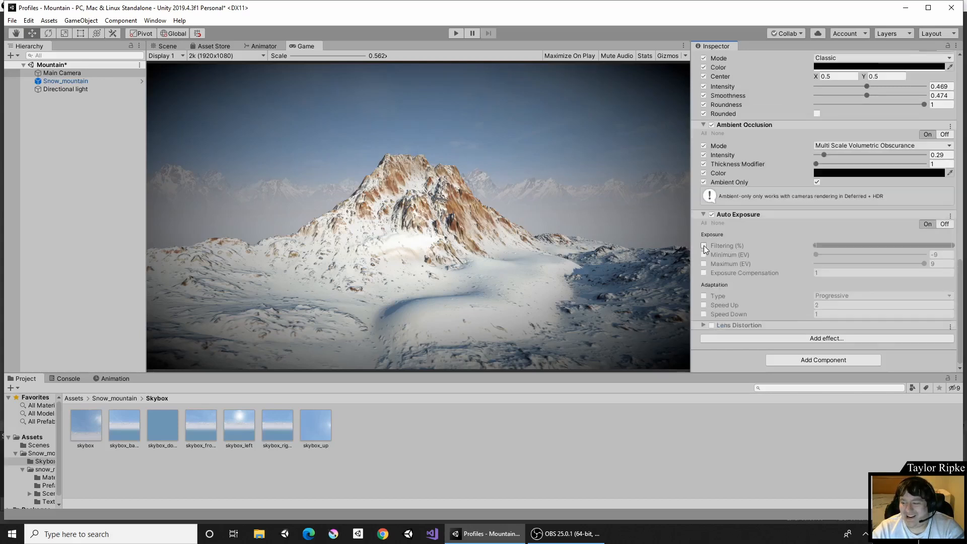
Add a Color Grading effect override to the volume's profile and expand it.
left_click(786, 341)
mouse_move(833, 346)
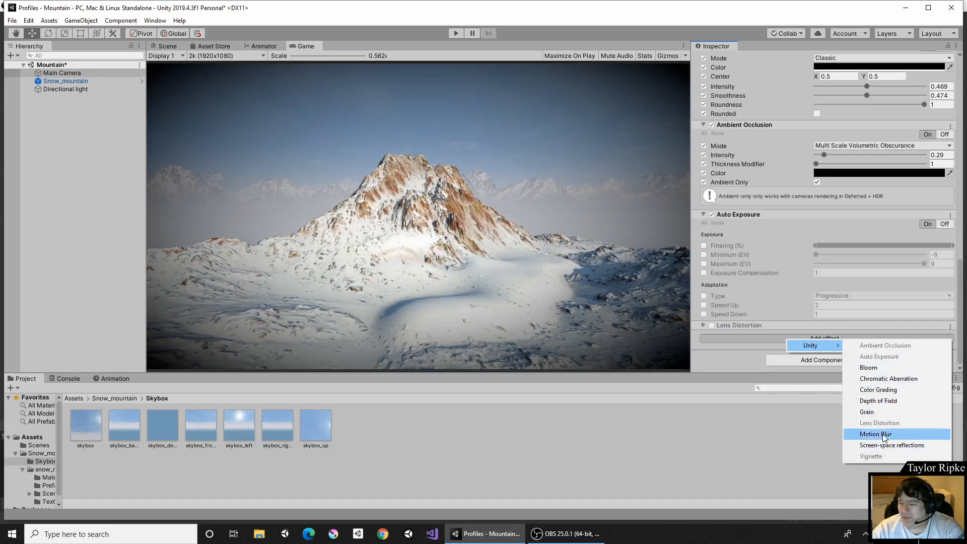
right_click(885, 389)
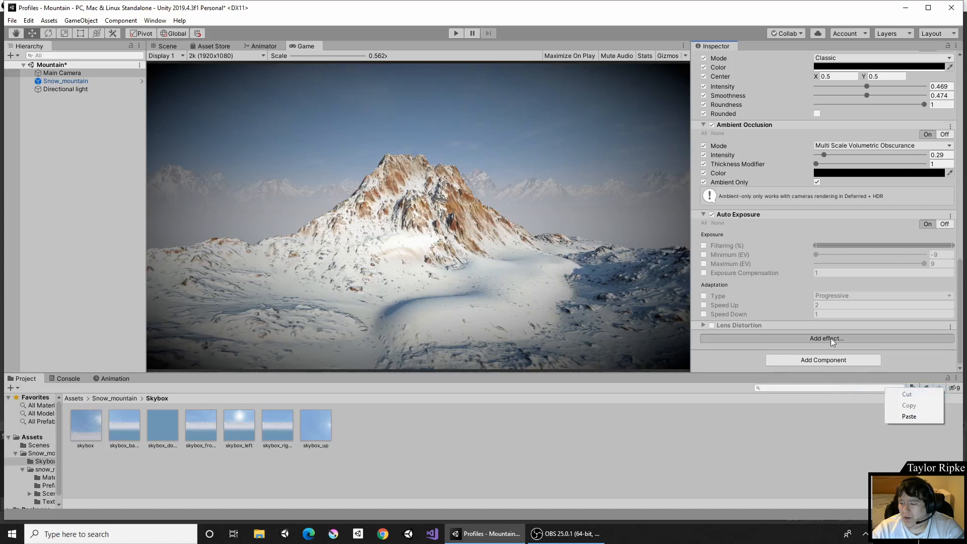
left_click(831, 342)
left_click(819, 348)
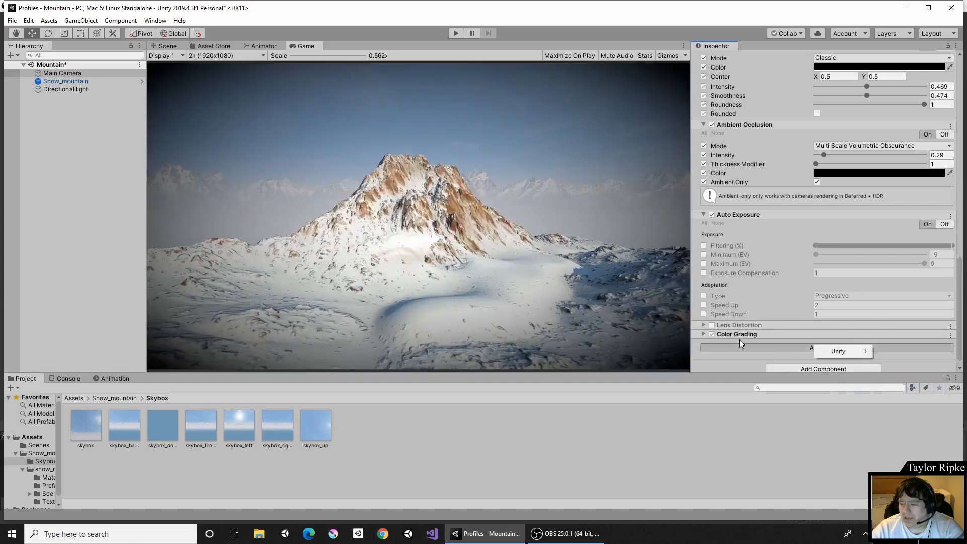
left_click(703, 341)
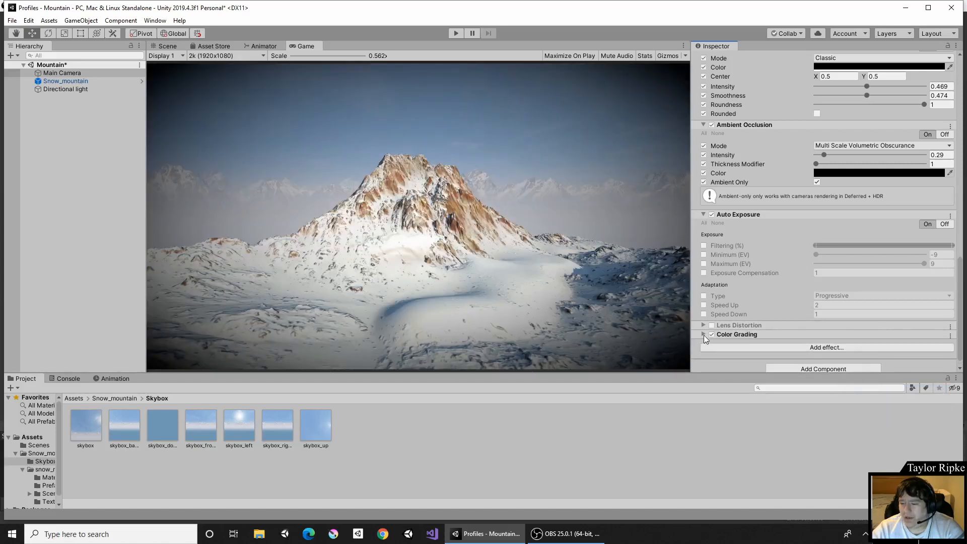
left_click(703, 334)
scroll(754, 306, "down", 10)
scroll(744, 308, "up", 8)
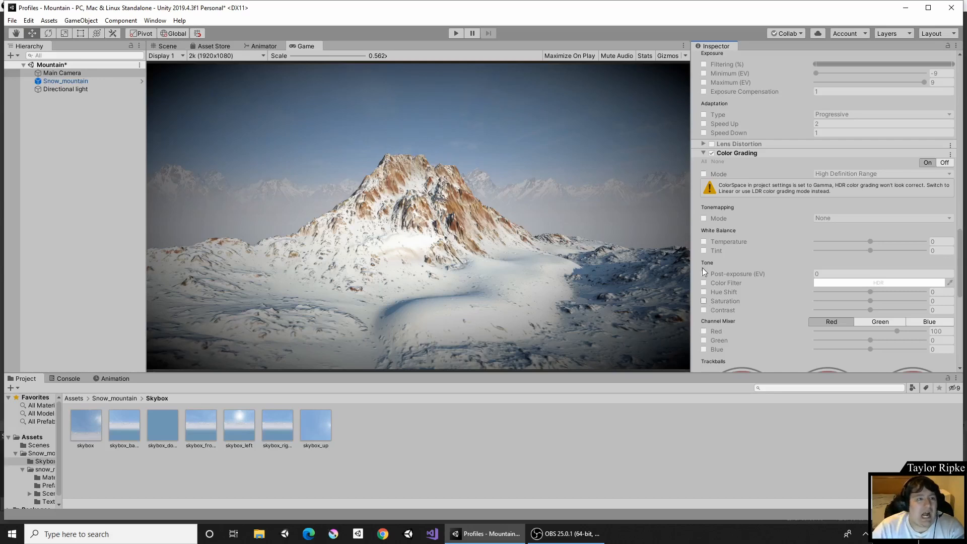
Set the project's Player color space to Linear and close Project Settings.
left_click(14, 21)
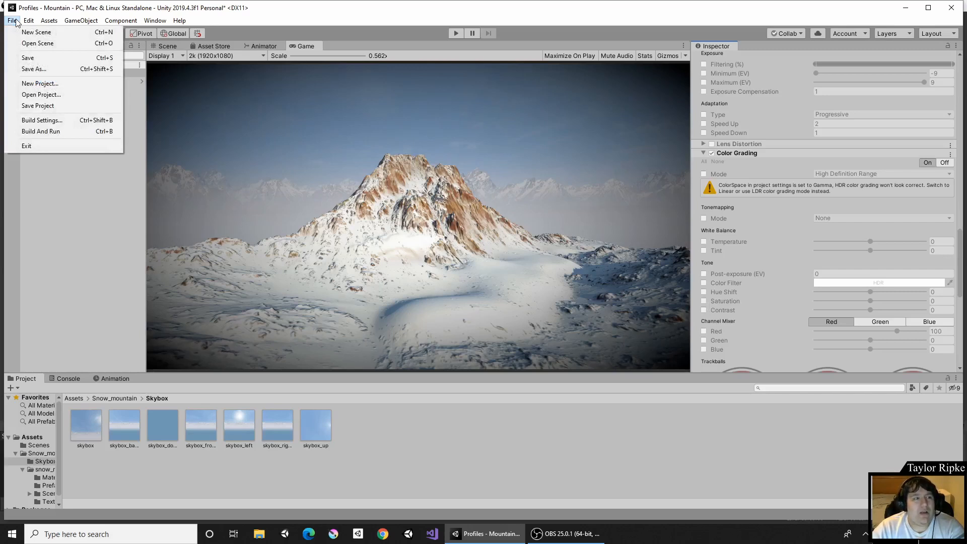
mouse_move(29, 21)
left_click(76, 304)
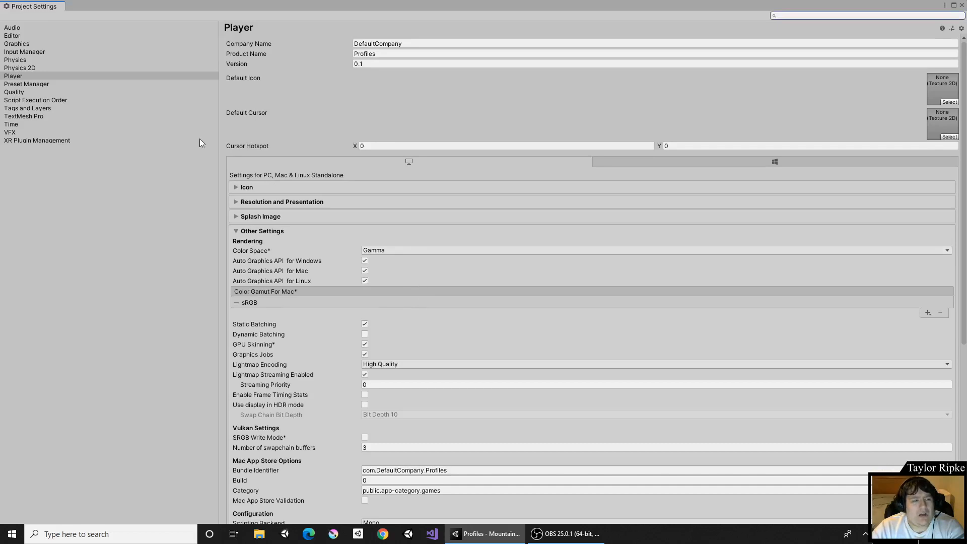
left_click(37, 75)
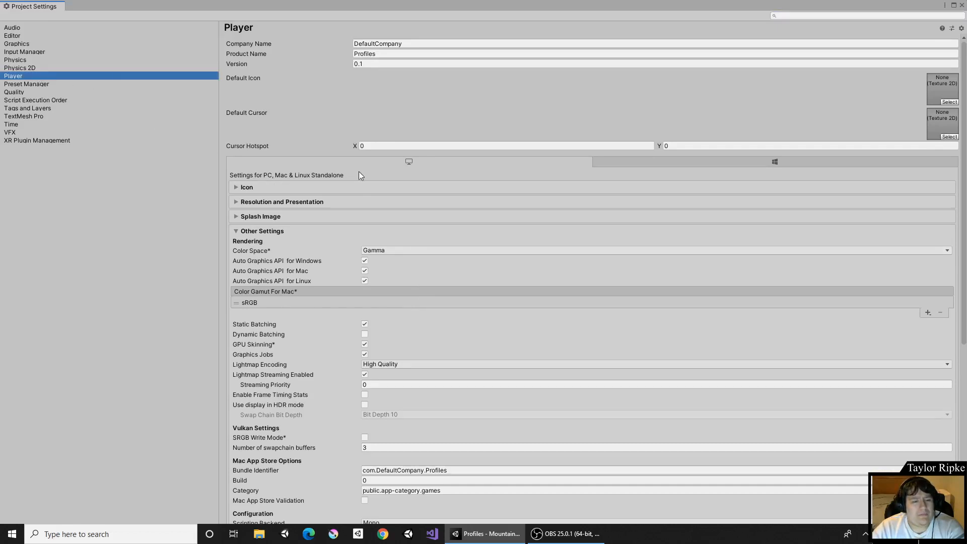
left_click(266, 231)
left_click(266, 231)
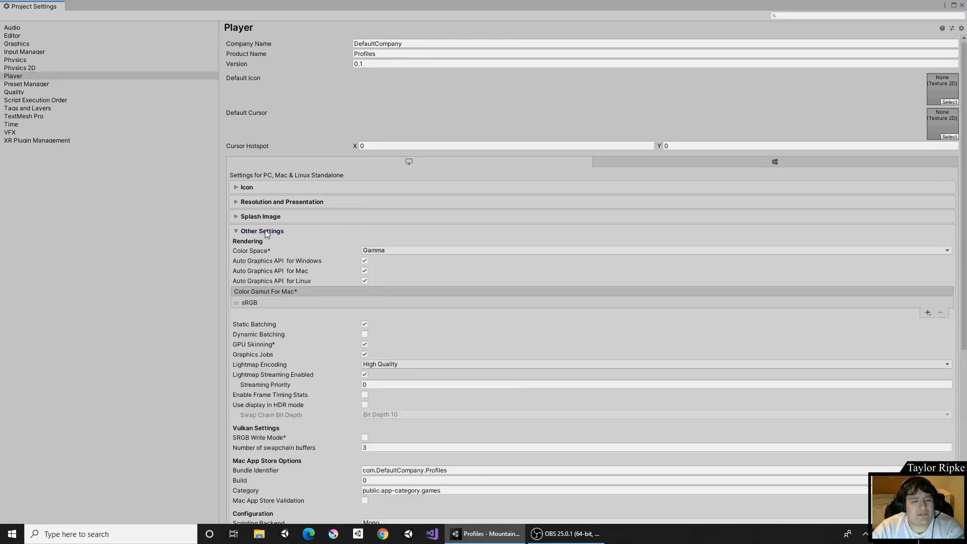
left_click(413, 250)
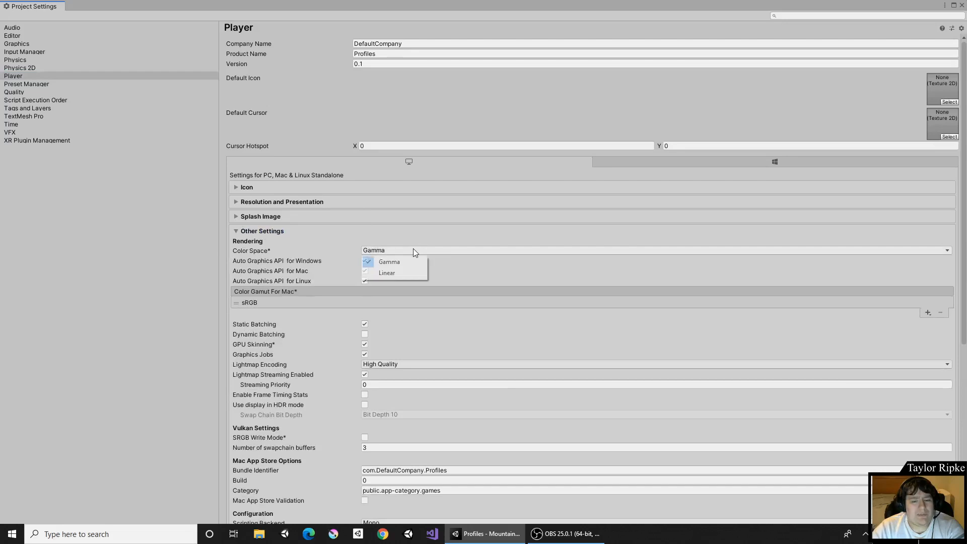
left_click(402, 273)
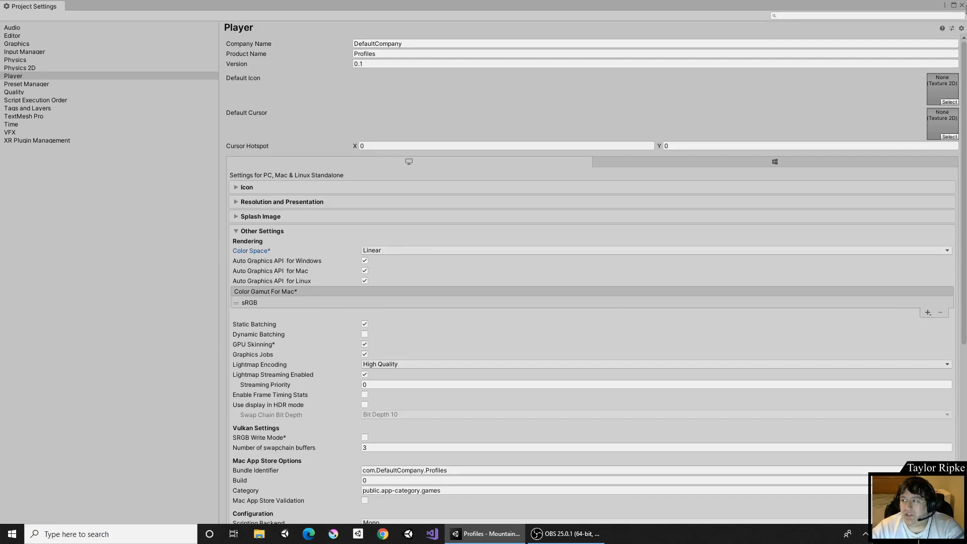
left_click(962, 6)
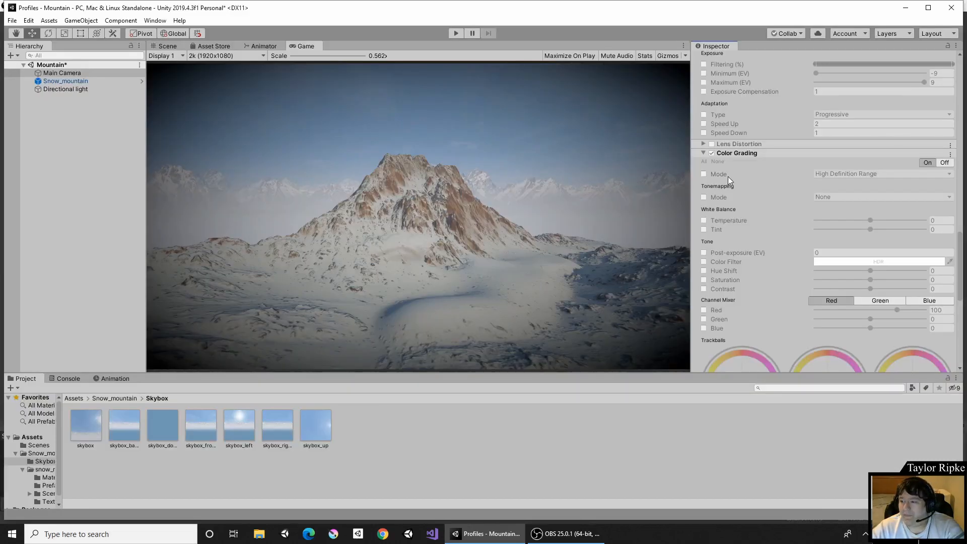
Switch all Color Grading settings on; set temperature about 29.2, tint -6.3, hue shift -154, saturation 100, contrast 100.
left_click(704, 161)
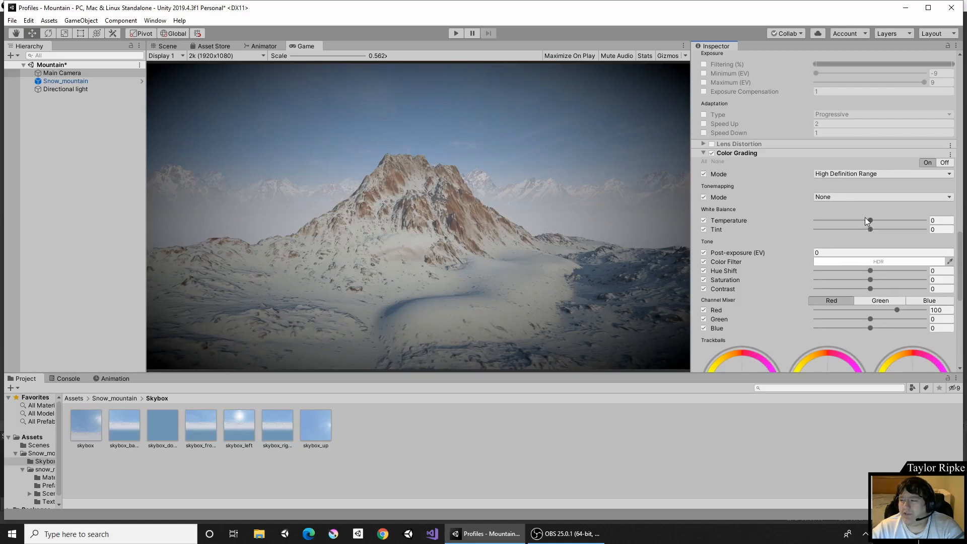
mouse_move(870, 220)
left_mouse_down()
mouse_move(926, 221)
mouse_move(842, 222)
mouse_move(921, 229)
mouse_move(867, 230)
left_mouse_up()
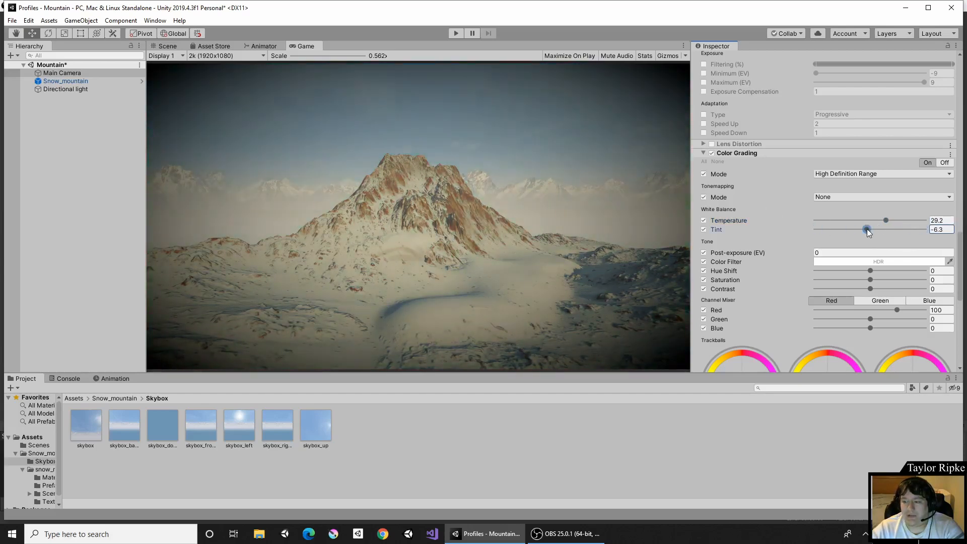
left_click_drag(871, 271, 928, 282)
left_click_drag(907, 288, 927, 288)
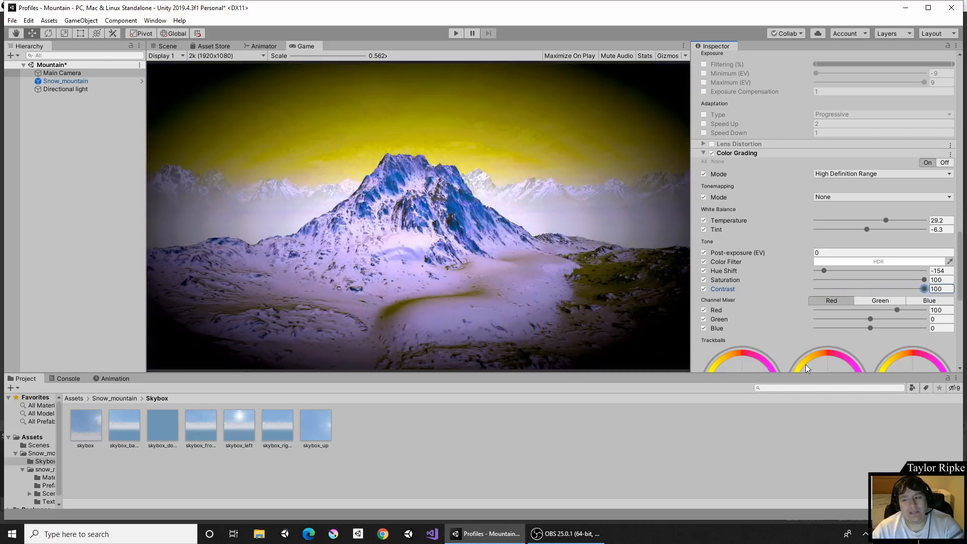
Toggle the Color Grading override off and back on to compare the effect.
left_click(712, 153)
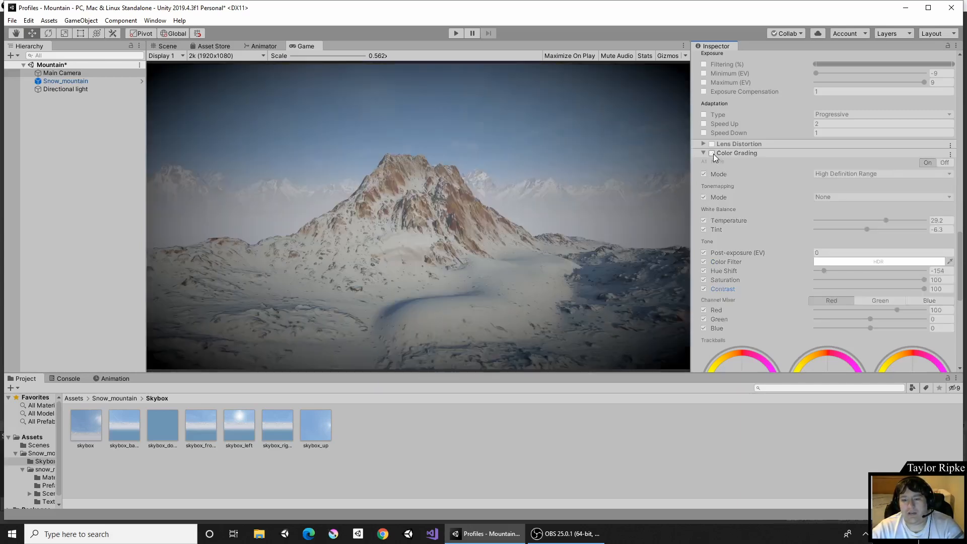
left_click(712, 154)
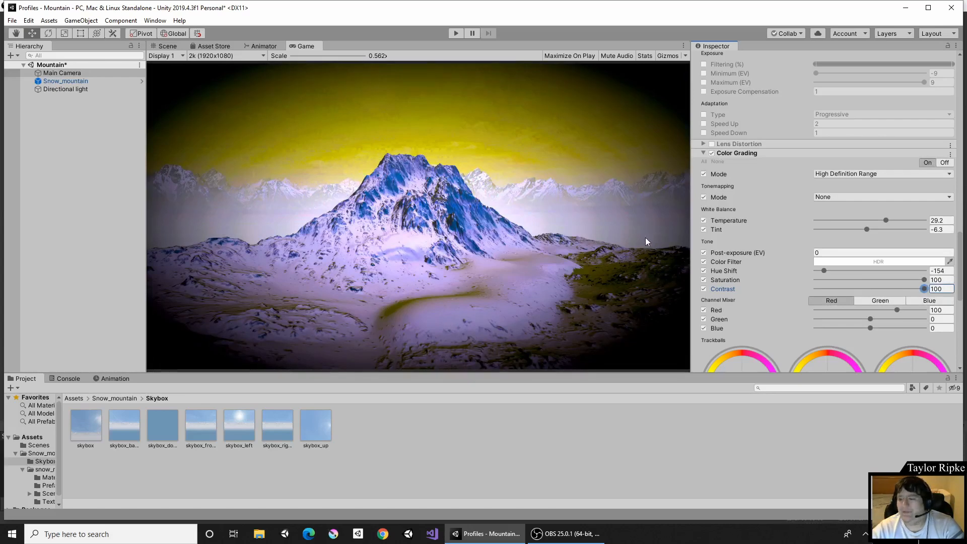
scroll(820, 301, "down", 10)
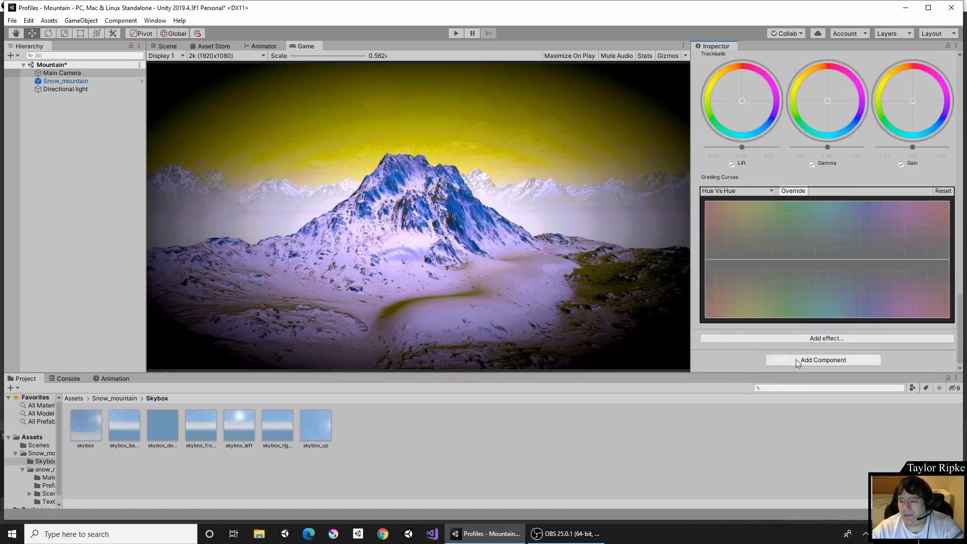
left_click(797, 337)
mouse_move(821, 345)
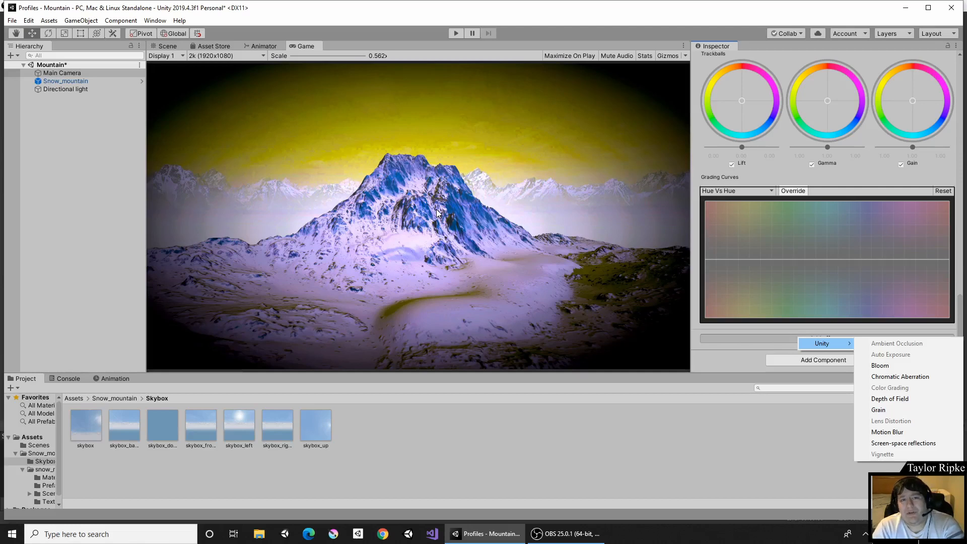
Open the Asset Store and search for post processing.
left_click(212, 48)
left_click(211, 48)
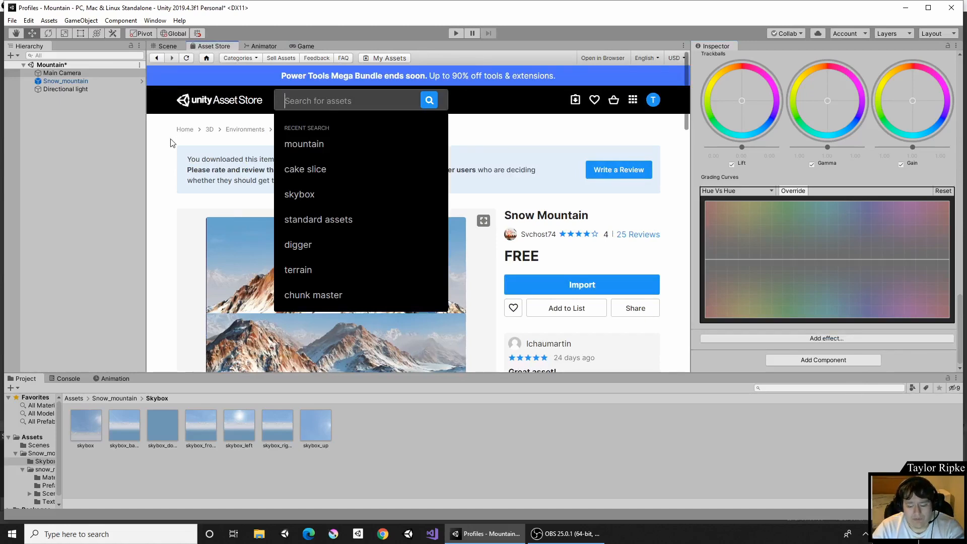
type("post pro")
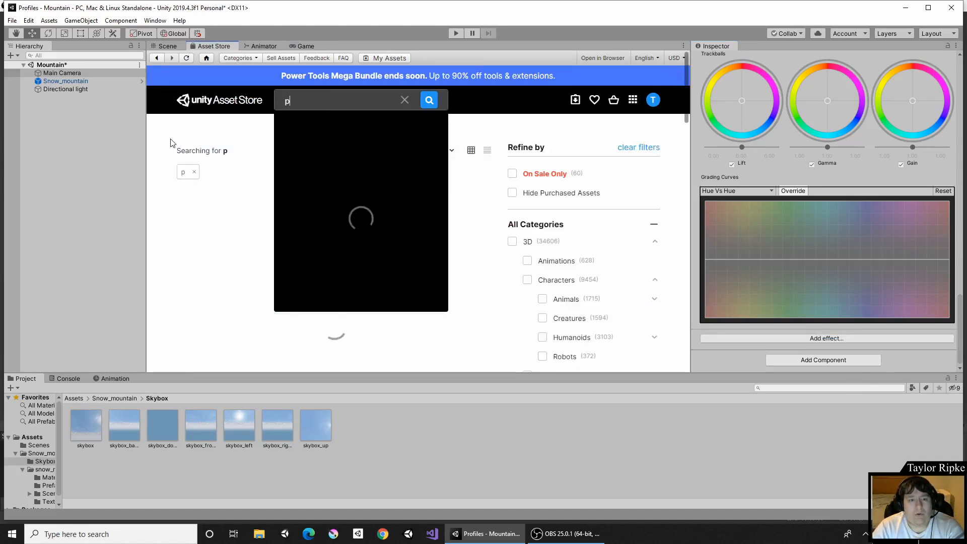
type("ssing")
key("Return")
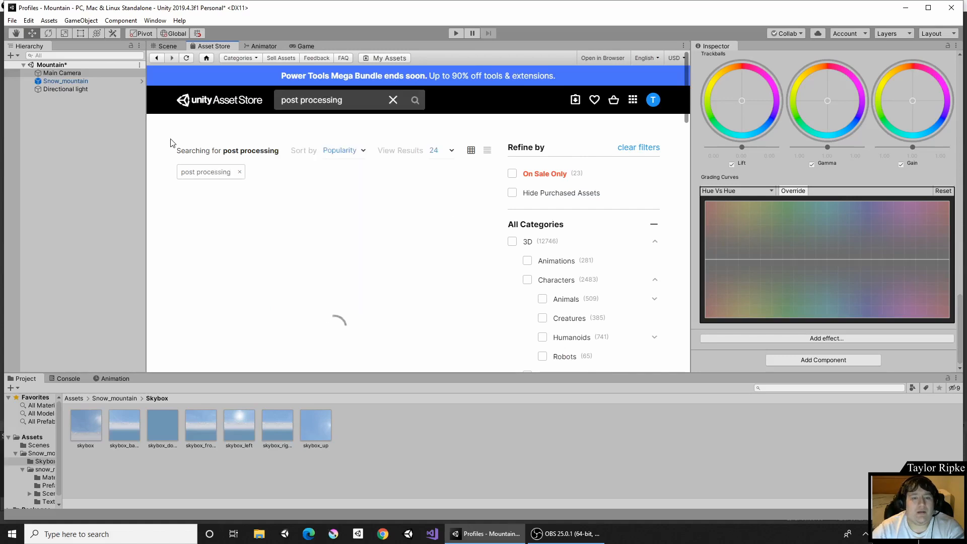
Filter the results to free assets, browse them, and open the Post Processing Volume asset.
scroll(511, 200, "down", 4)
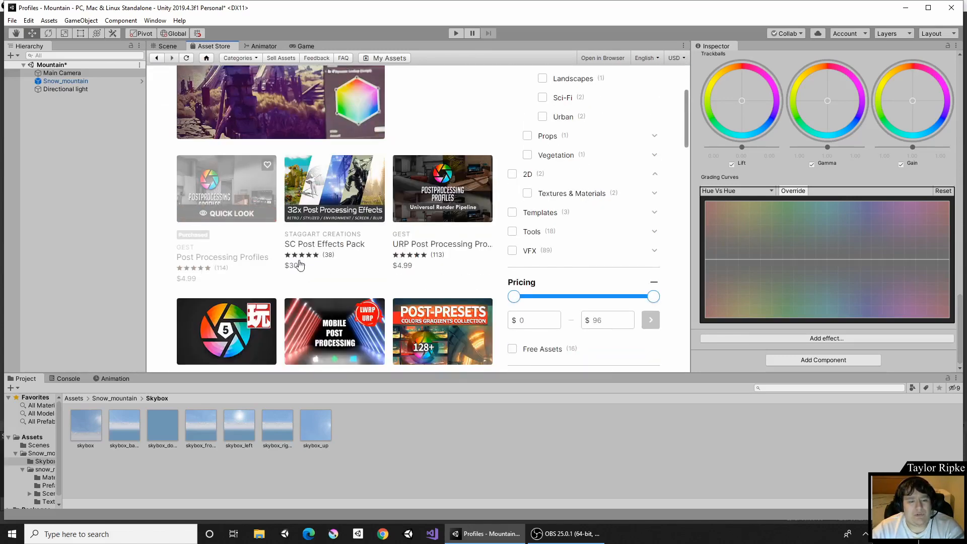
left_click(512, 349)
scroll(524, 311, "down", 3)
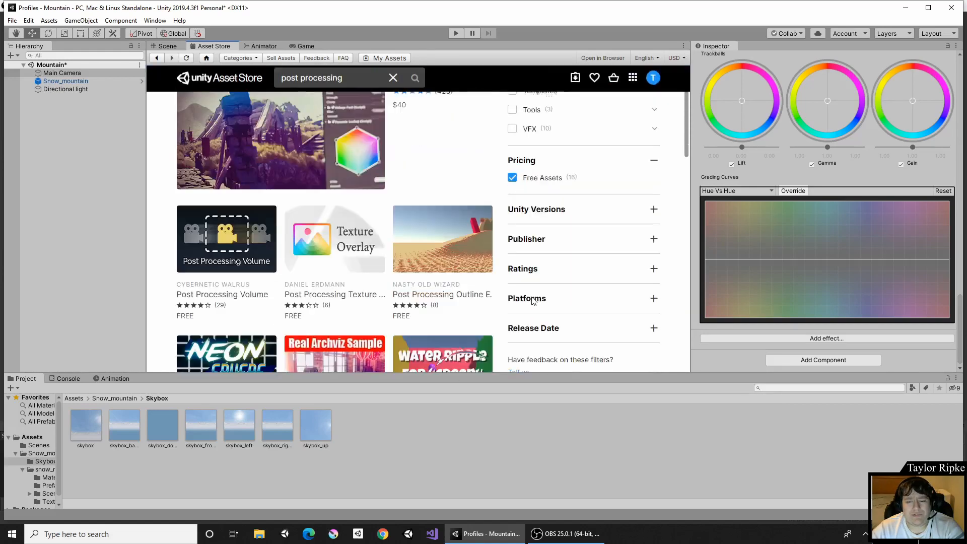
scroll(496, 289, "down", 1)
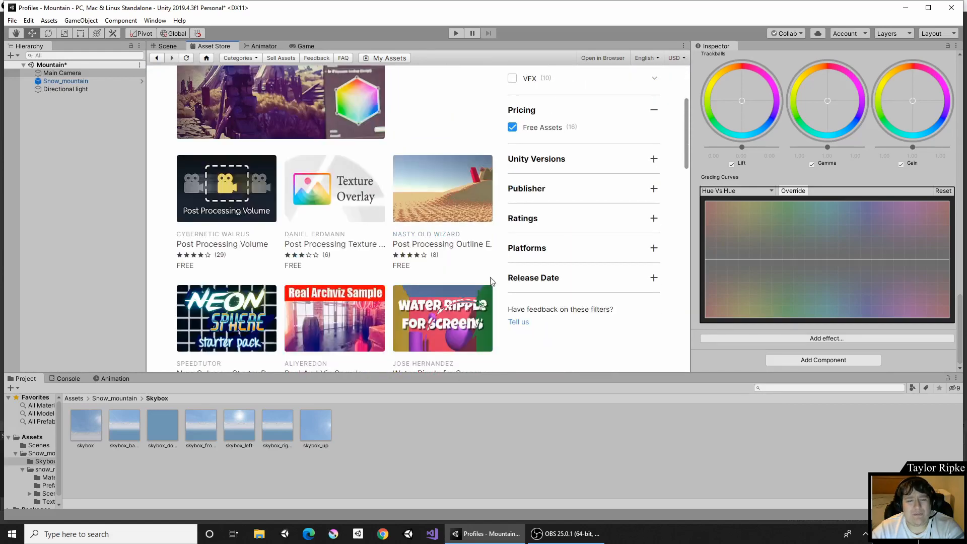
scroll(550, 200, "down", 2)
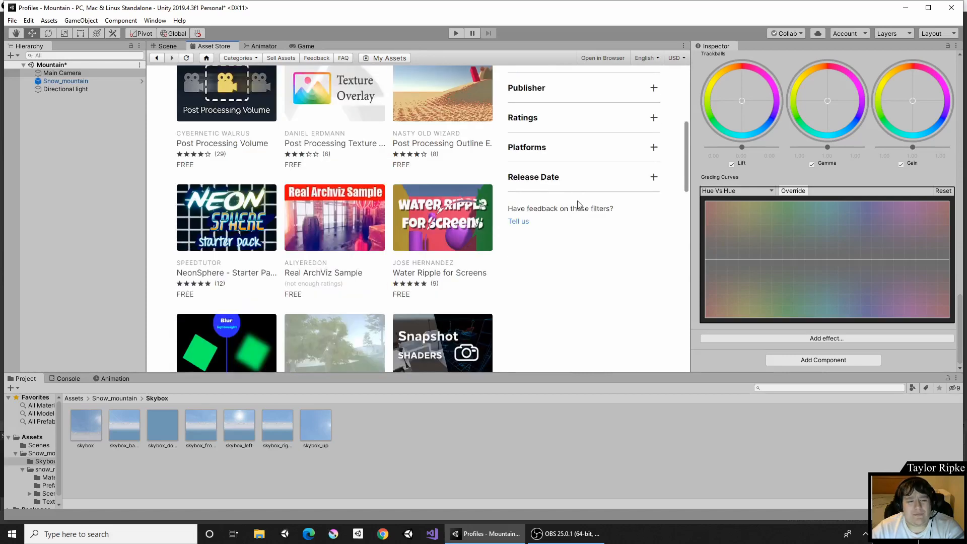
scroll(541, 212, "down", 2)
scroll(506, 224, "down", 4)
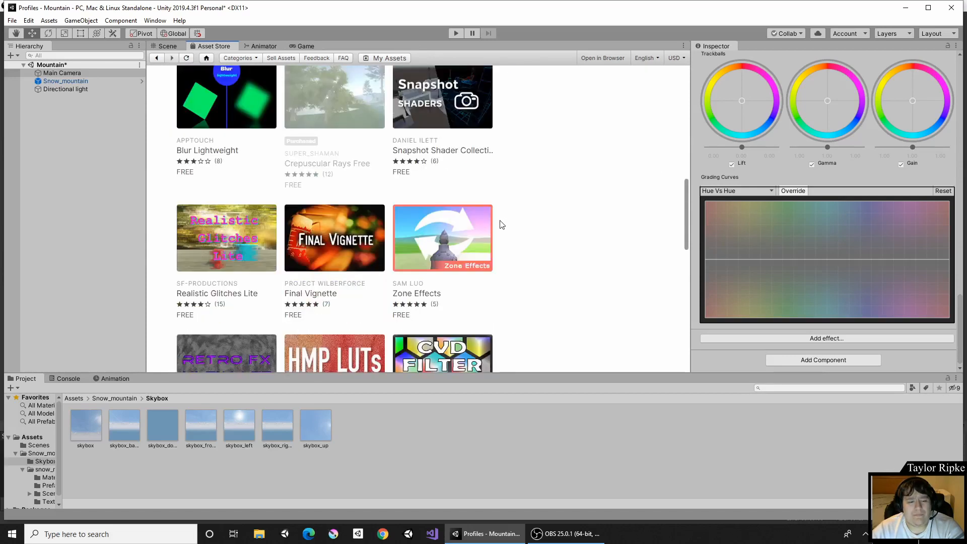
scroll(519, 221, "down", 2)
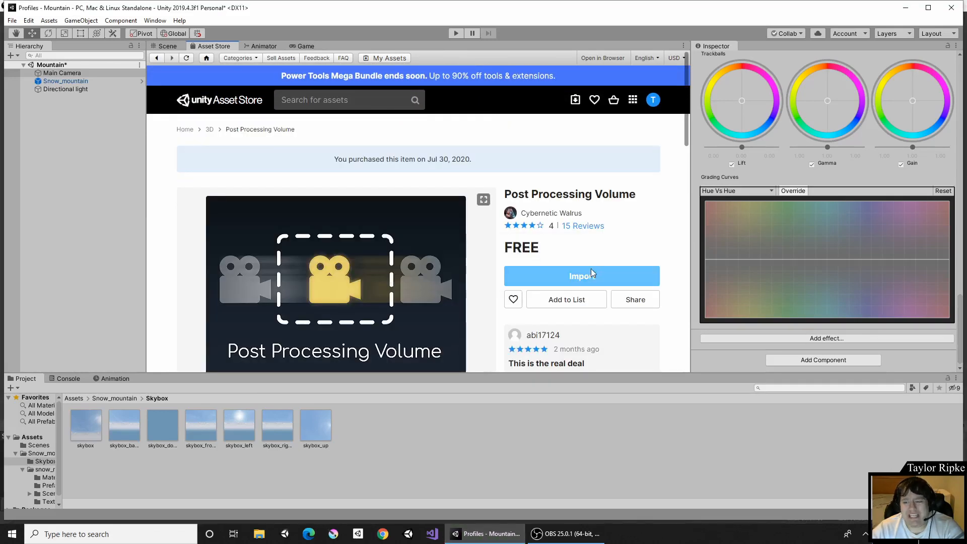
Import the Post Processing Volume package with all its files.
left_click(592, 273)
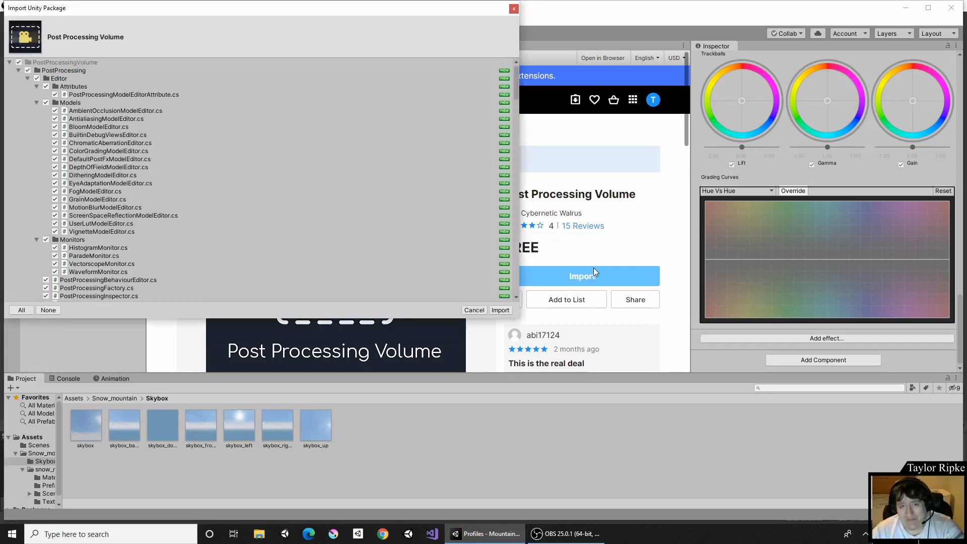
left_click(501, 311)
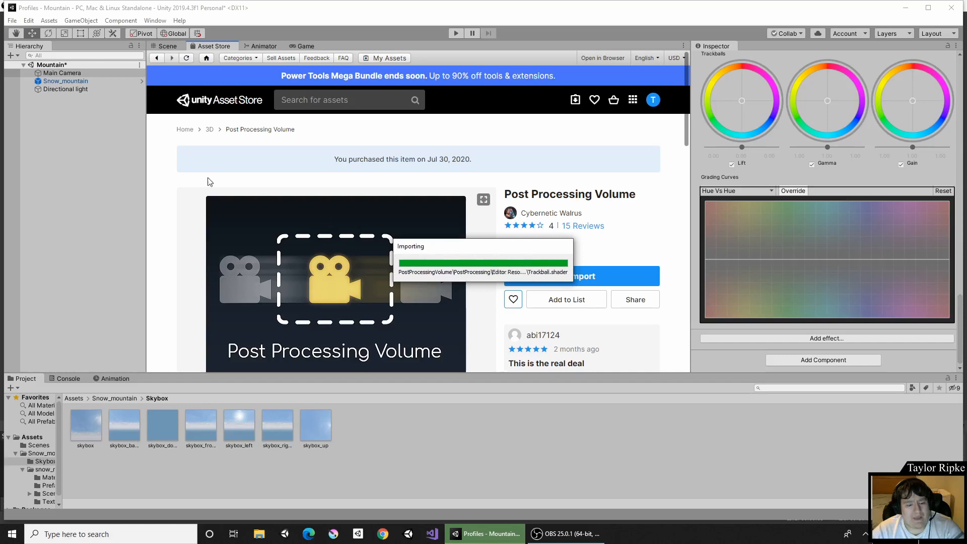
Select the Main Camera and inspect the profile assigned to its Post-process Volume.
left_click(99, 72)
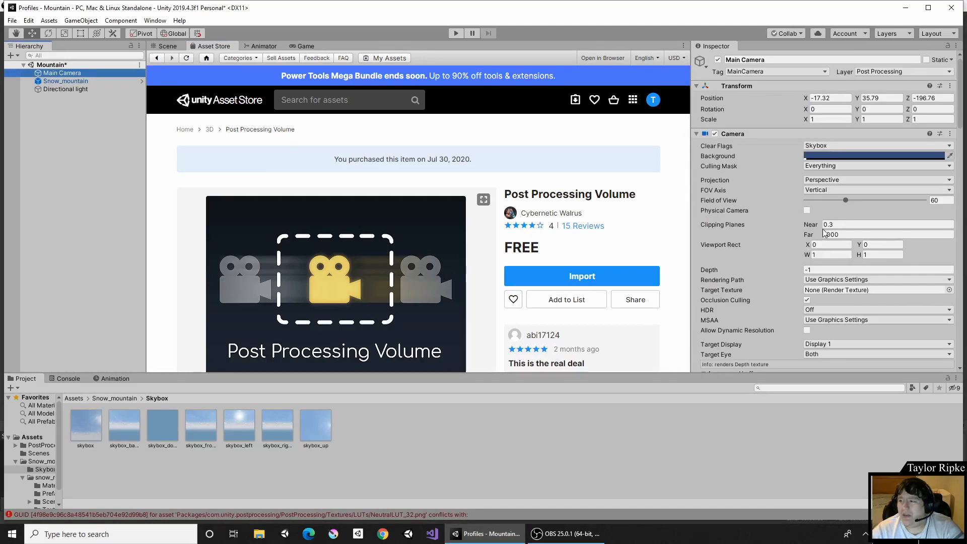
scroll(825, 229, "down", 10)
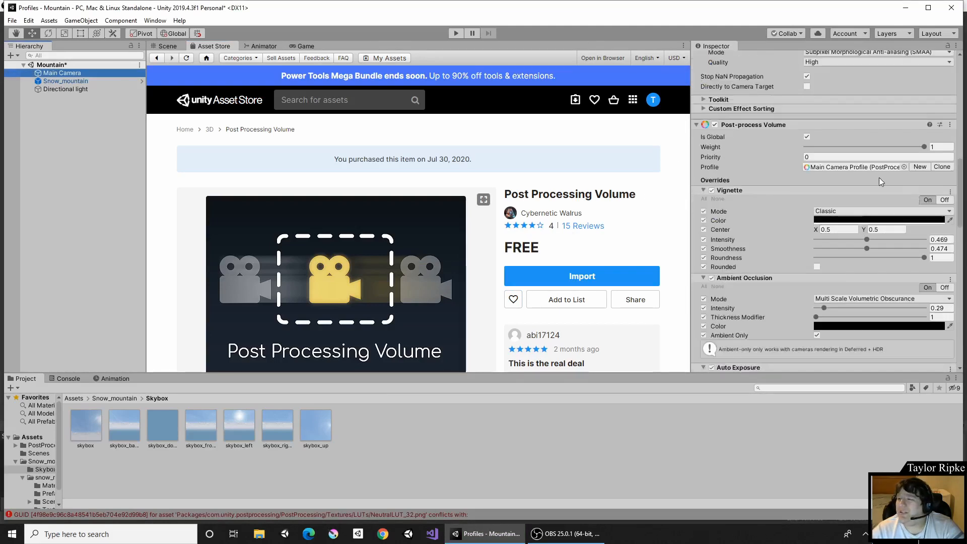
left_click(905, 166)
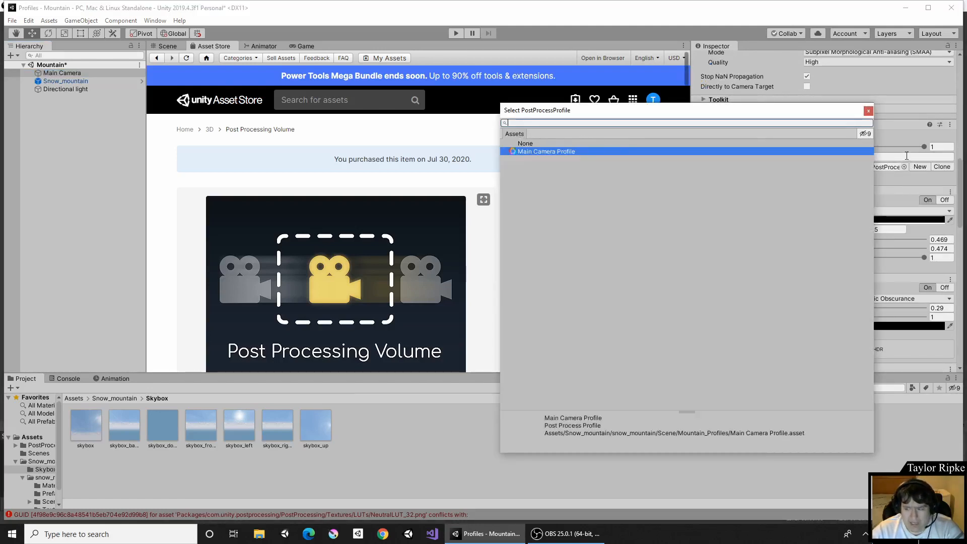
left_click(867, 111)
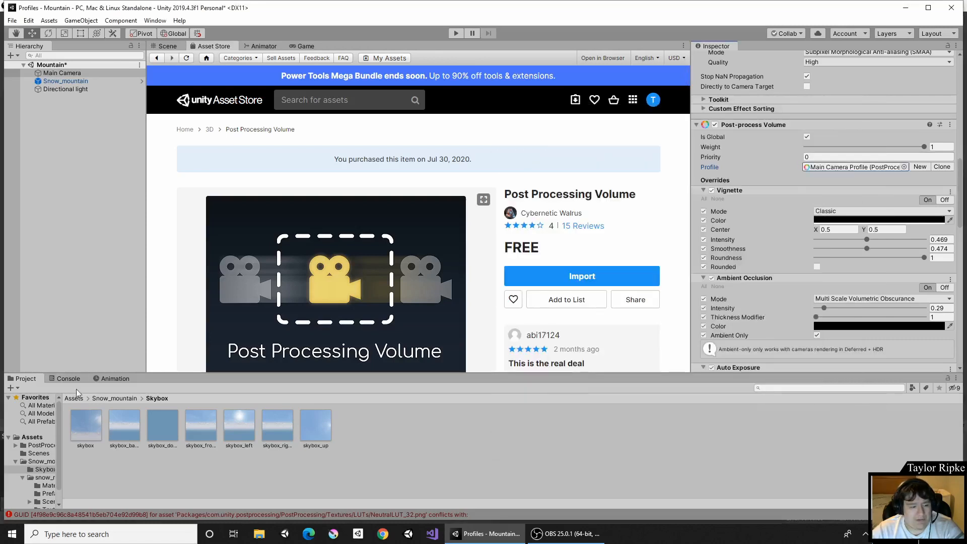
Clear the console and open the ambiguous MinAttribute error's script, MinDrawer.cs, in Visual Studio.
left_click(69, 378)
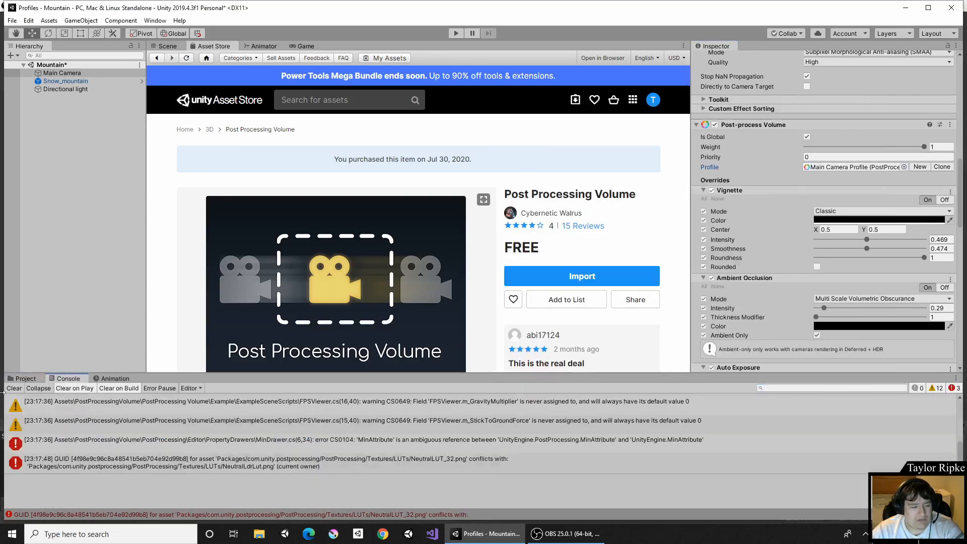
left_click(14, 389)
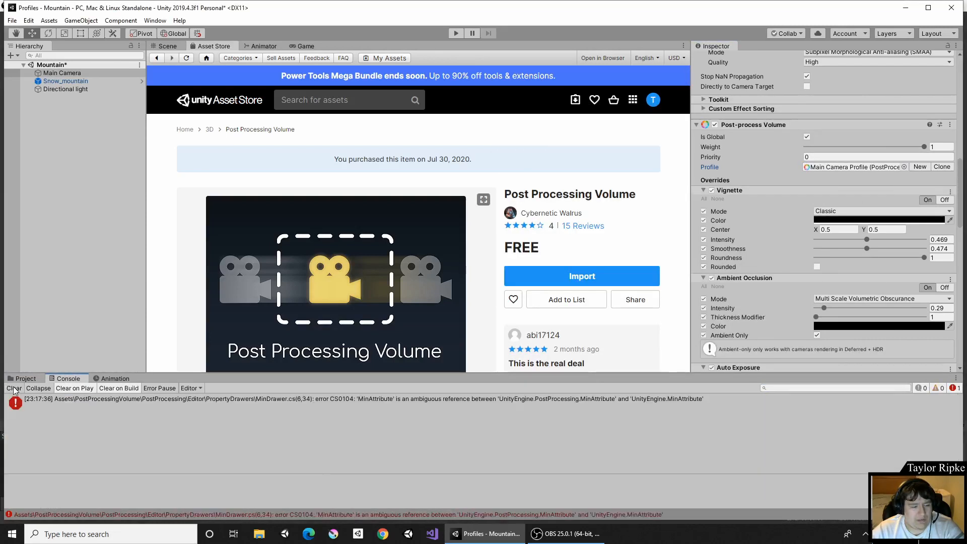
left_click(452, 403)
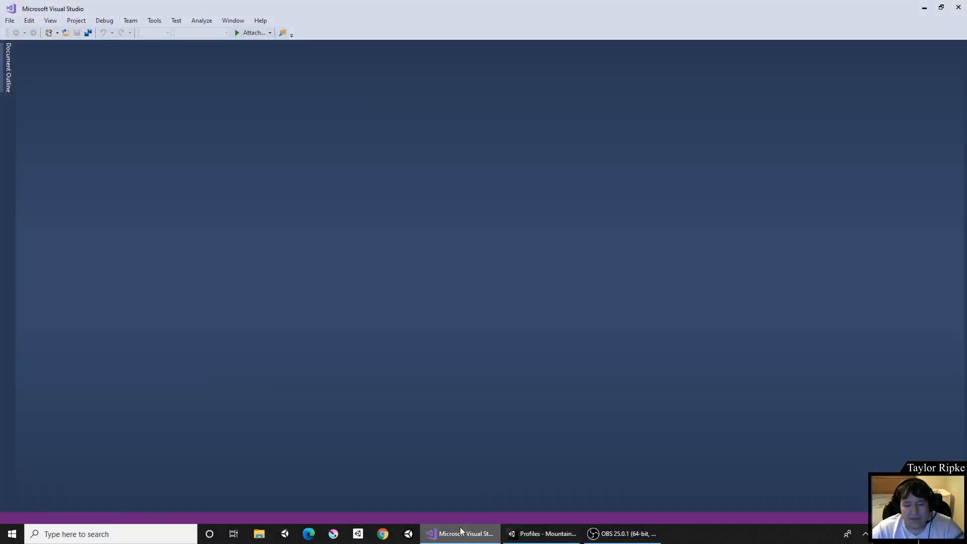
left_click(524, 533)
left_click(489, 539)
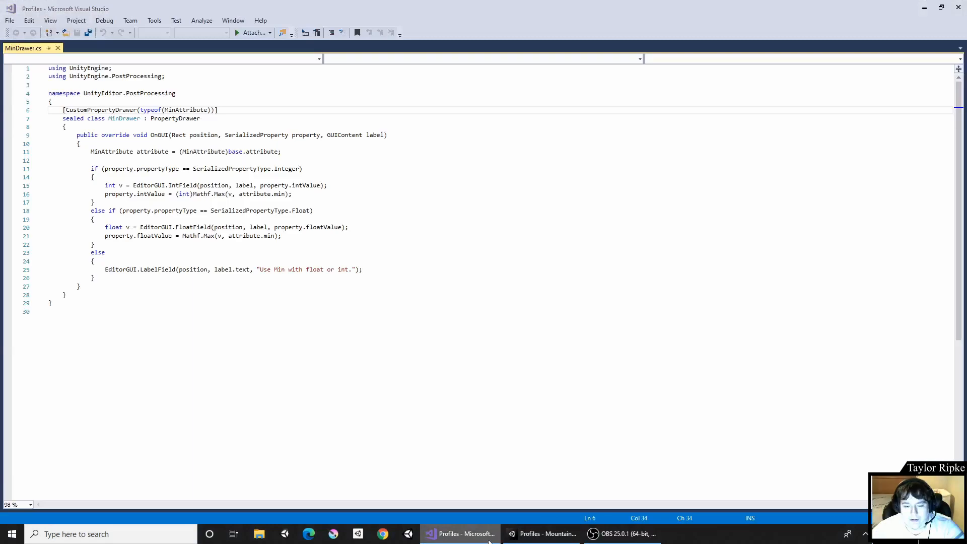
left_click(544, 533)
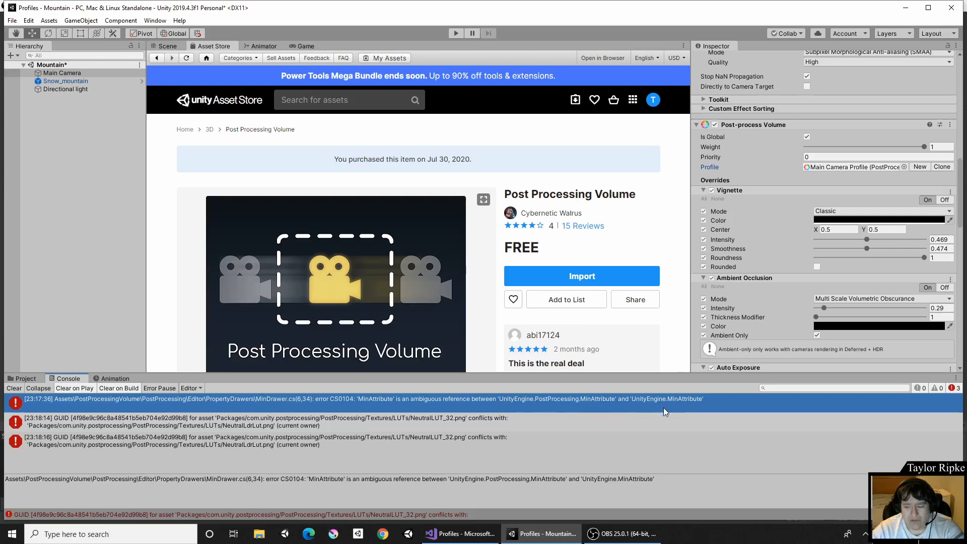
double_click(441, 401)
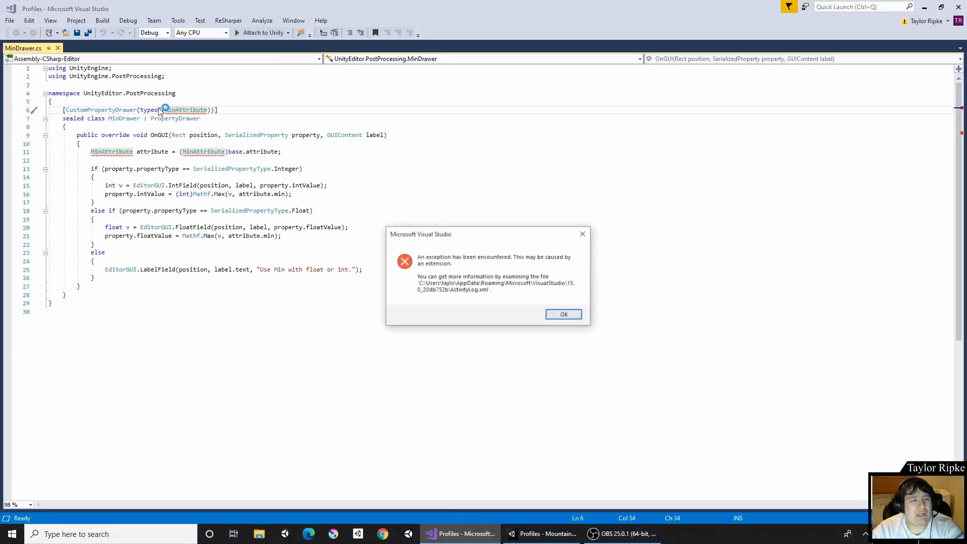
left_click(560, 314)
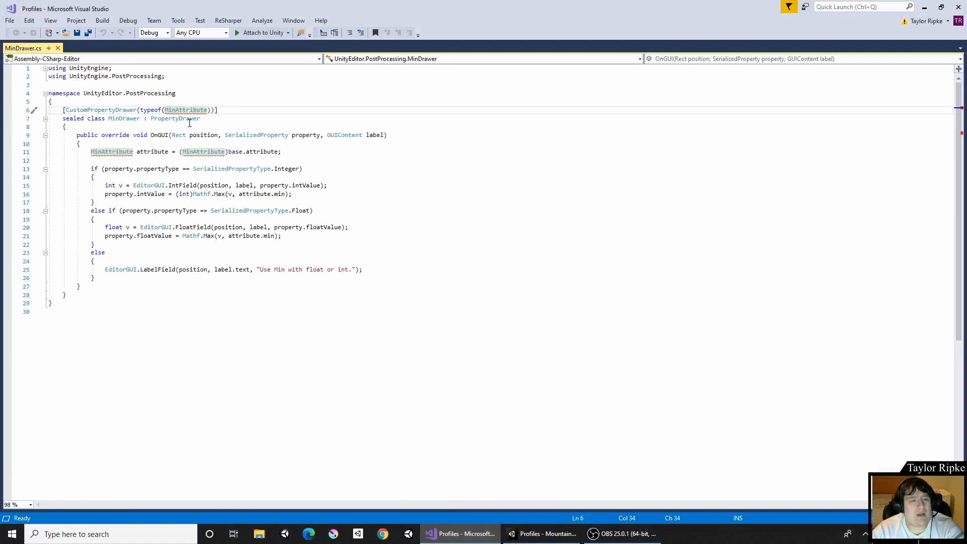
Qualify the MinAttribute inside the CustomPropertyDrawer typeof as UnityEngine.MinAttribute.
double_click(94, 68)
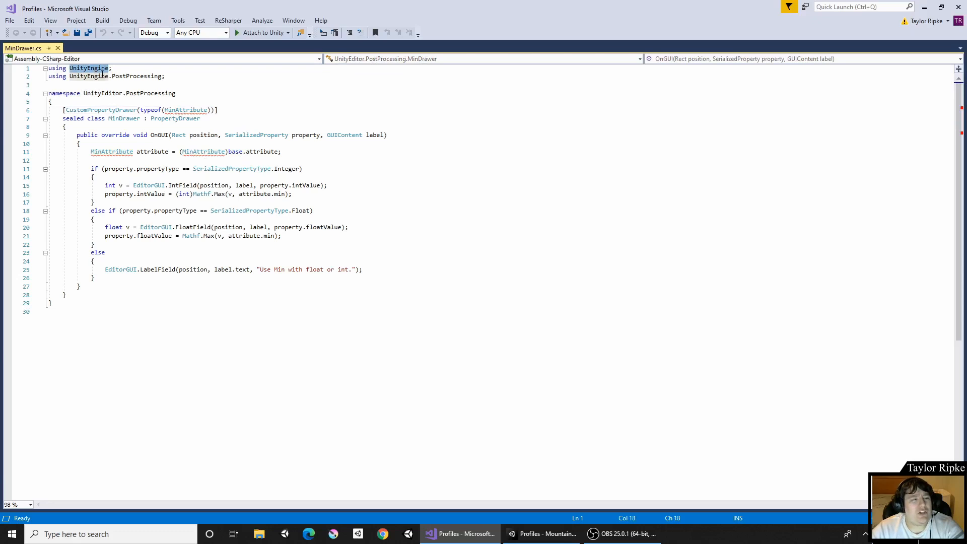
left_click(164, 110)
type("Unity")
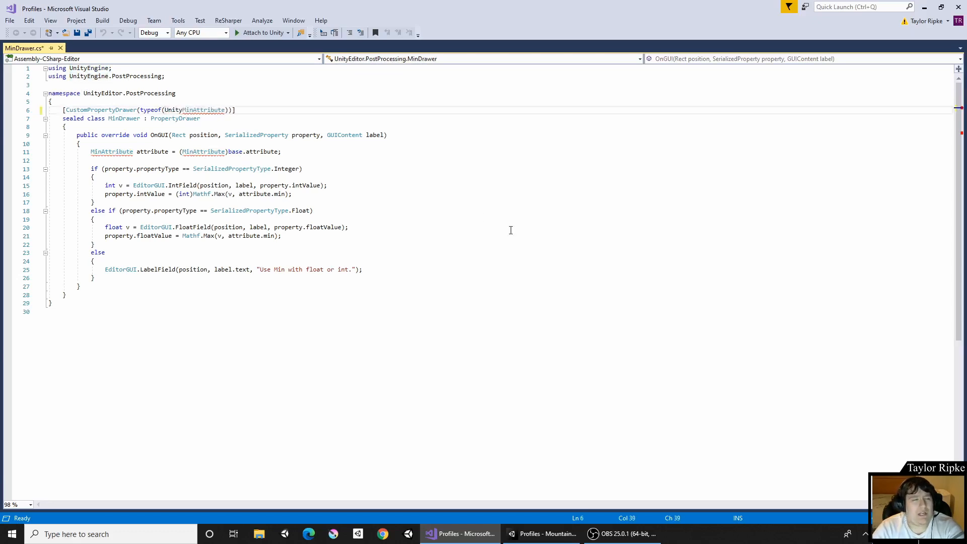
type("Engine.")
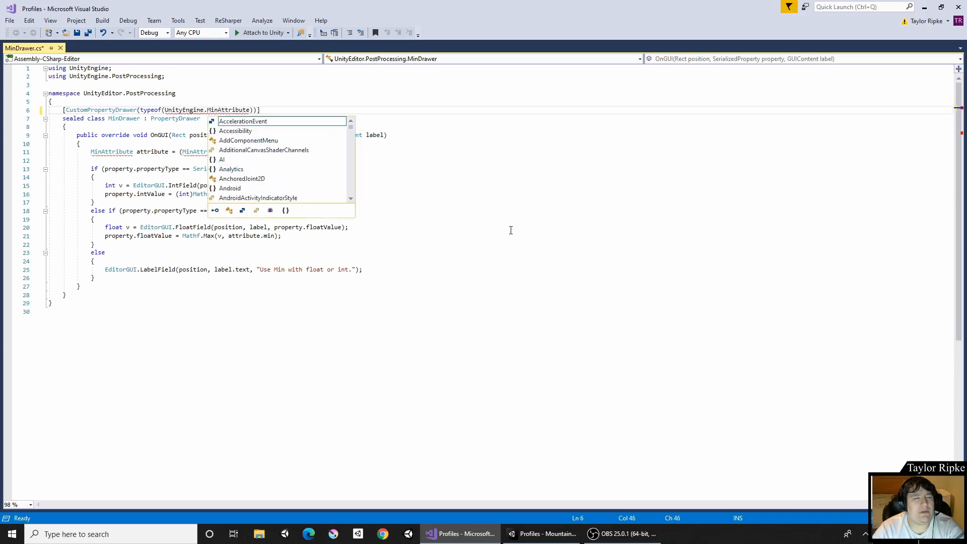
key("Left")
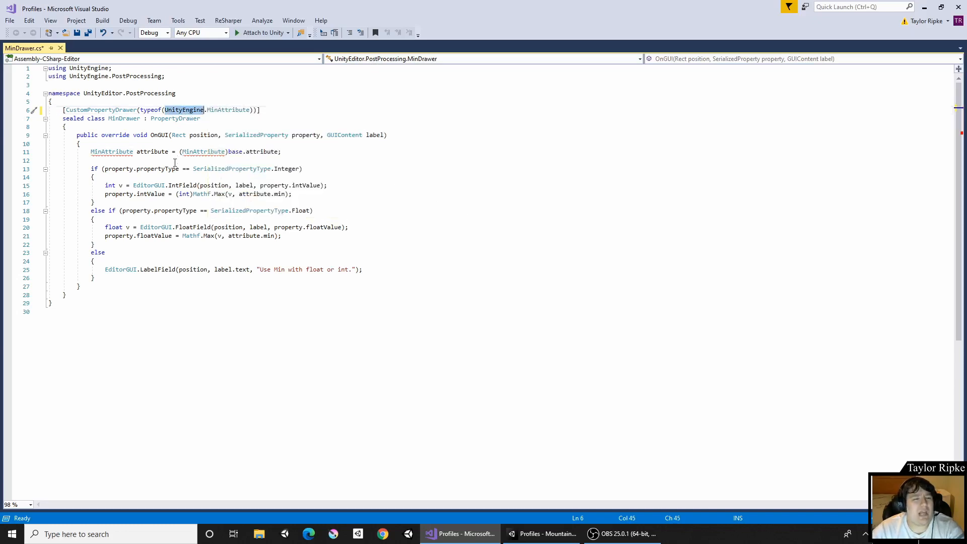
Prefix both MinAttribute references on the attribute declaration line with UnityEngine. and save the script.
left_click(183, 152)
type("UnityEngine.")
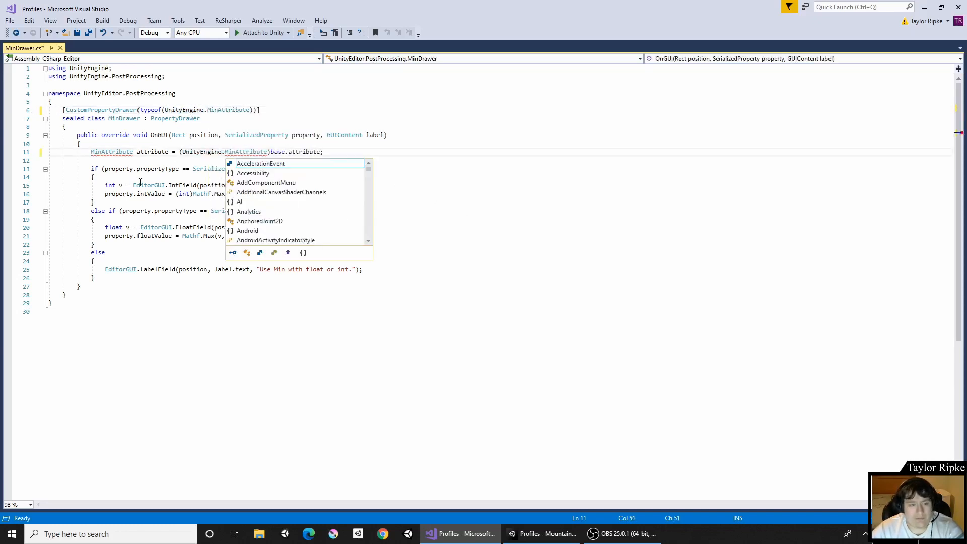
key("Left")
key("Left")
key("Left")
key("Left")
key("Left")
key("Left")
key("Left")
key("Left")
key("Left")
key("Left")
key("Left")
key("Left")
key("Left")
key("Left")
key("Left")
key("Left")
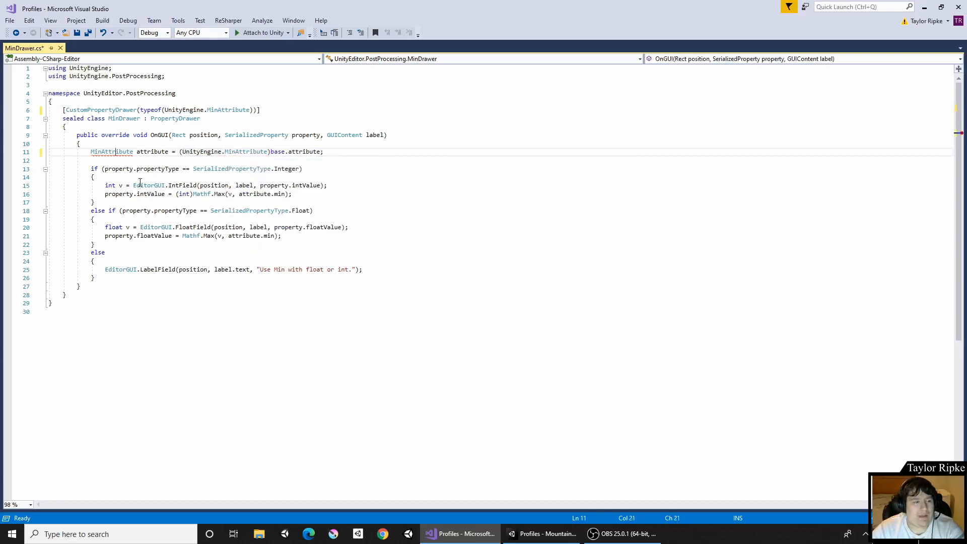
key("Left")
type("UnityEngine.")
key("ctrl+s")
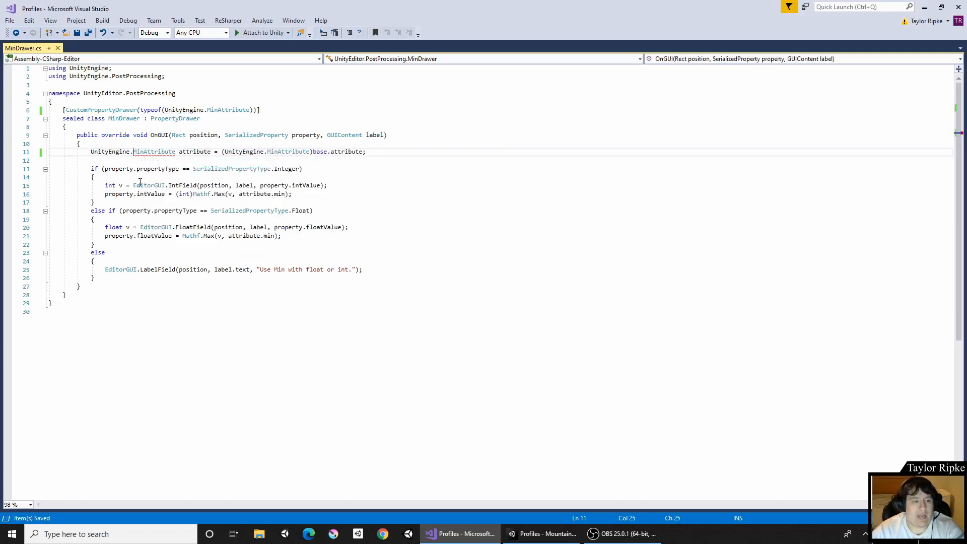
Switch back to Unity, run the API Updater to upgrade the obsolete scripts, and clear the console.
left_click(550, 533)
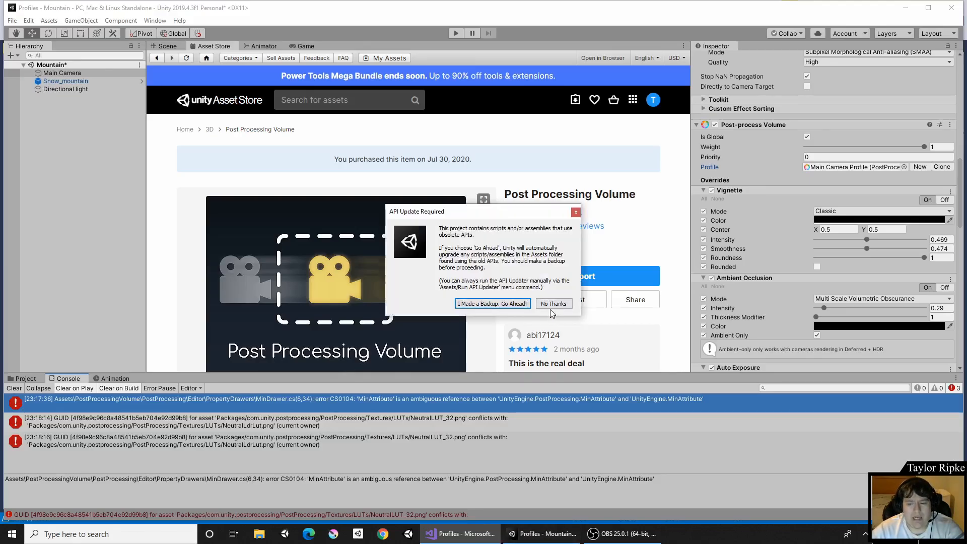
left_click(553, 304)
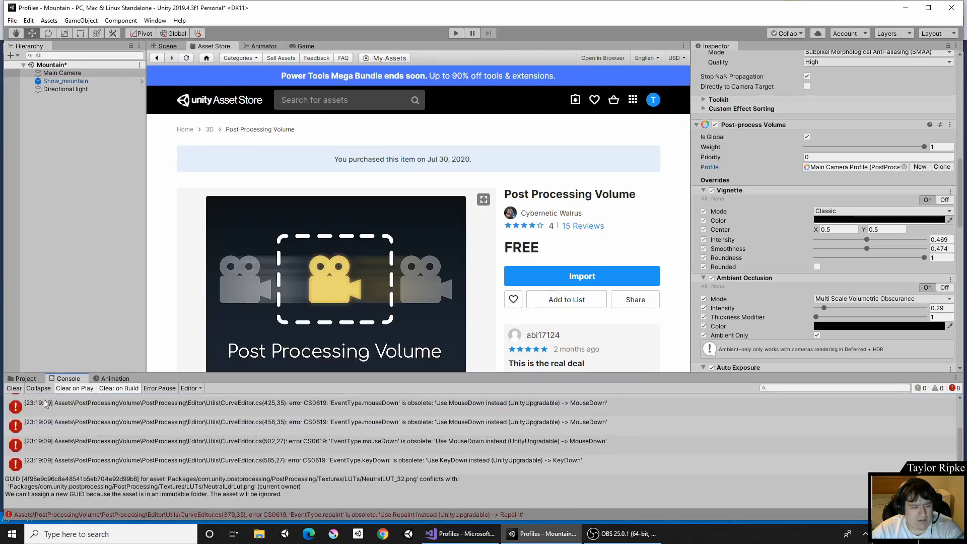
left_click(16, 388)
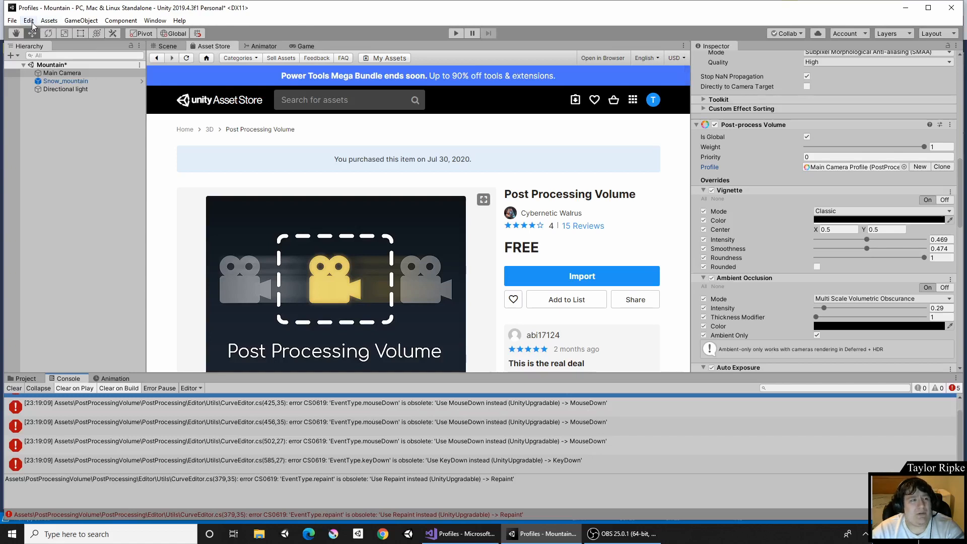
left_click(49, 20)
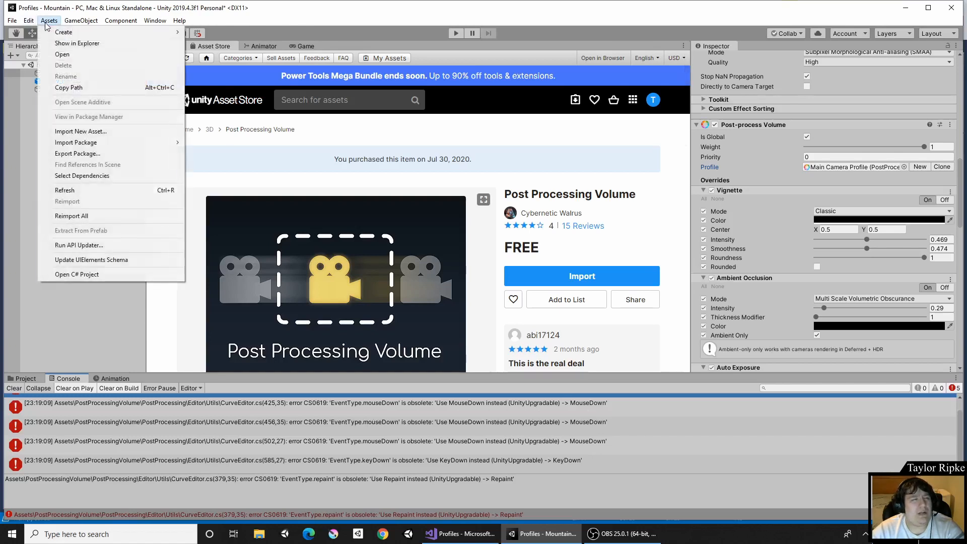
left_click(84, 245)
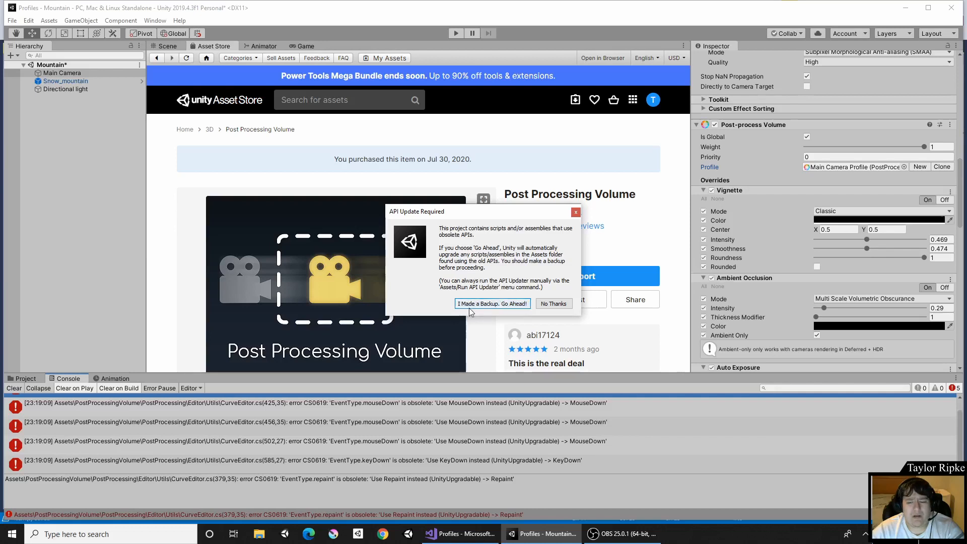
left_click(483, 304)
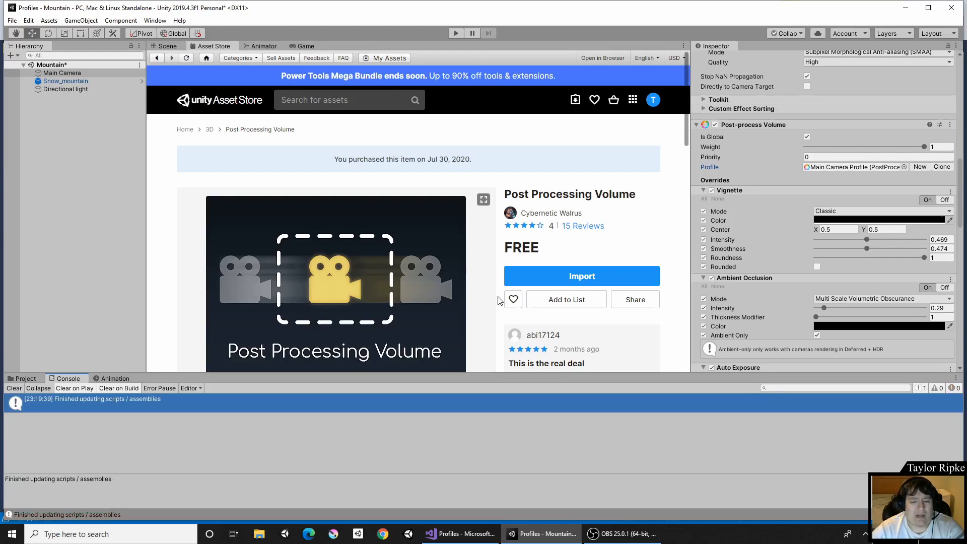
left_click(13, 389)
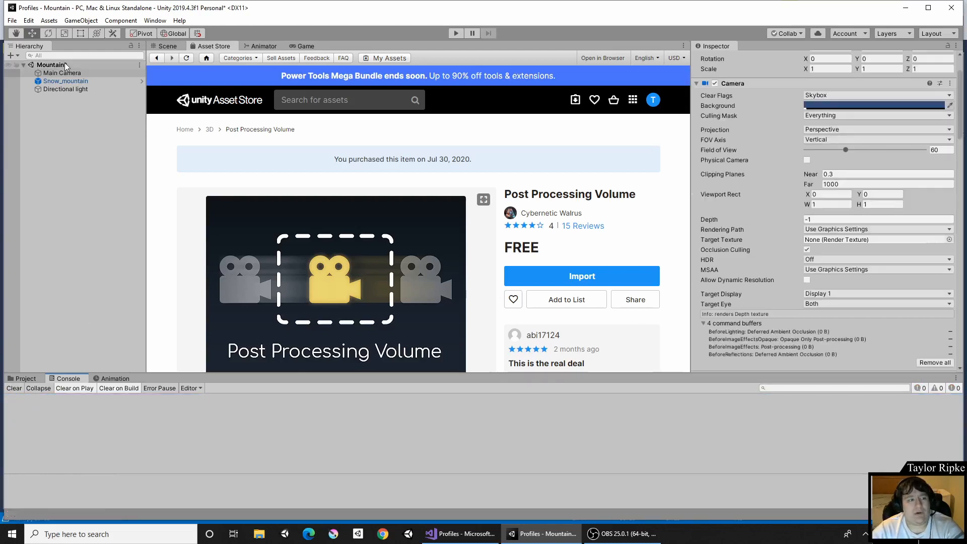
Review the Main Camera's Post-process Layer and Post-process Volume profile overrides.
scroll(906, 228, "down", 10)
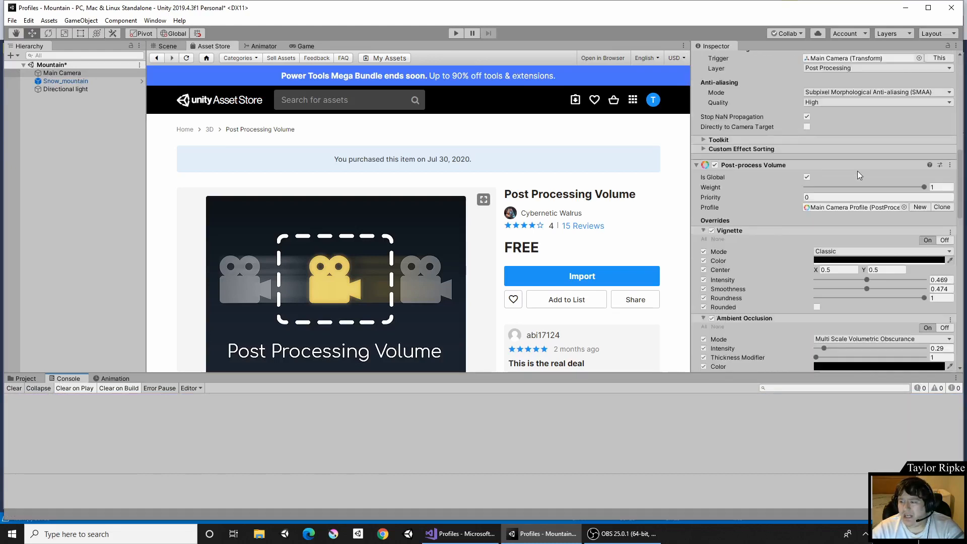
left_click(904, 207)
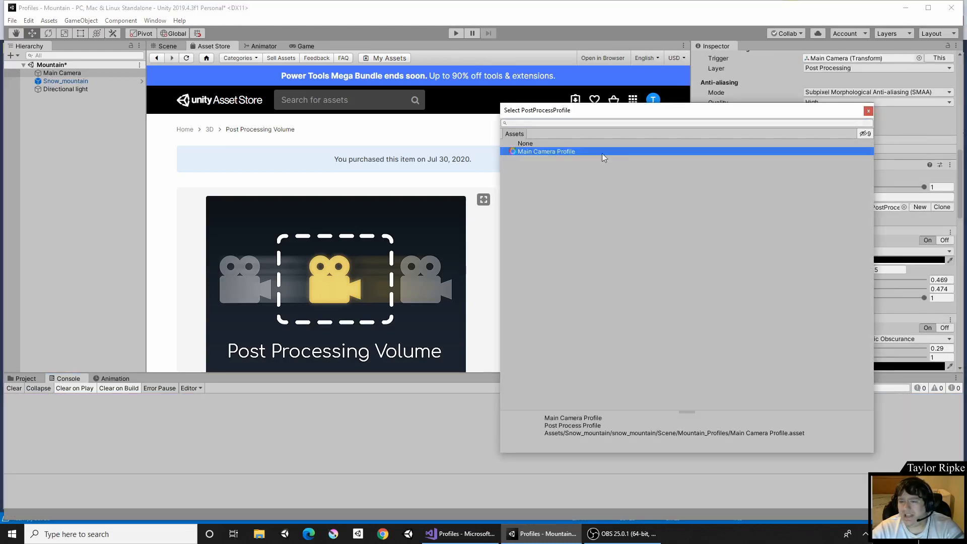
left_click(869, 111)
scroll(885, 211, "down", 3)
scroll(885, 210, "down", 5)
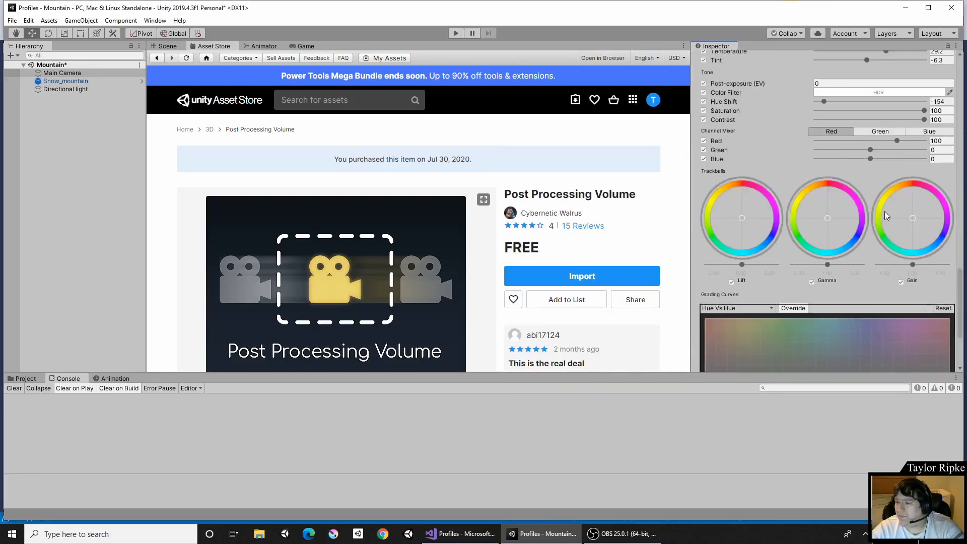
scroll(881, 219, "up", 15)
scroll(881, 219, "down", 8)
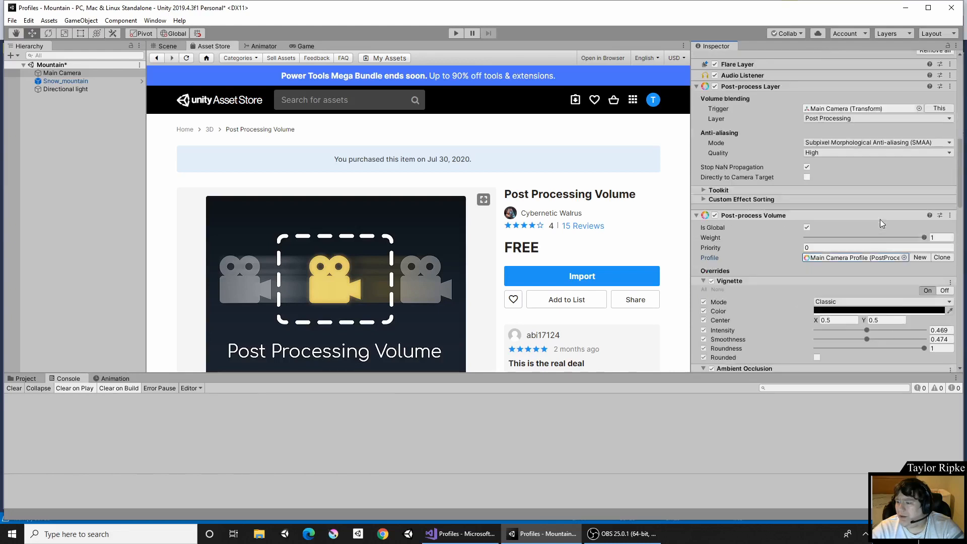
scroll(888, 246, "down", 10)
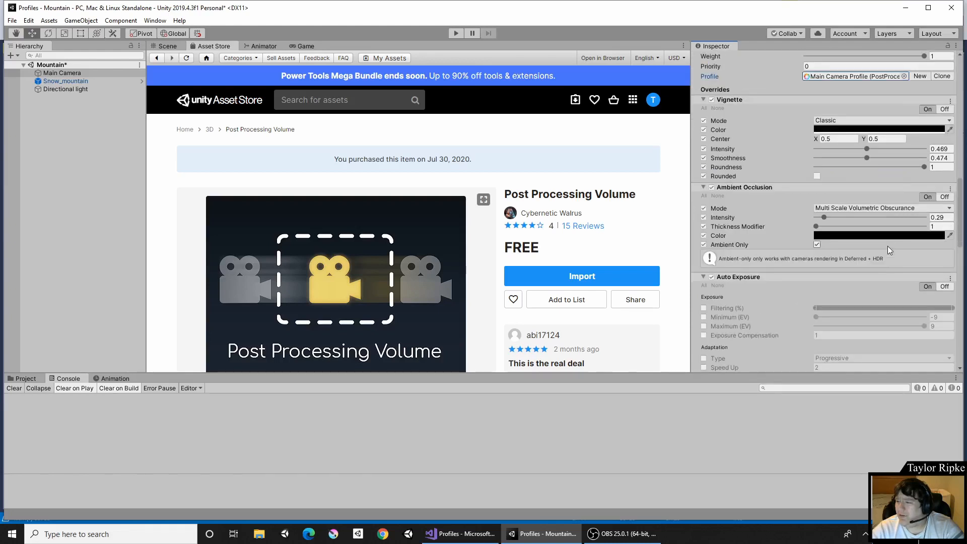
scroll(889, 245, "up", 13)
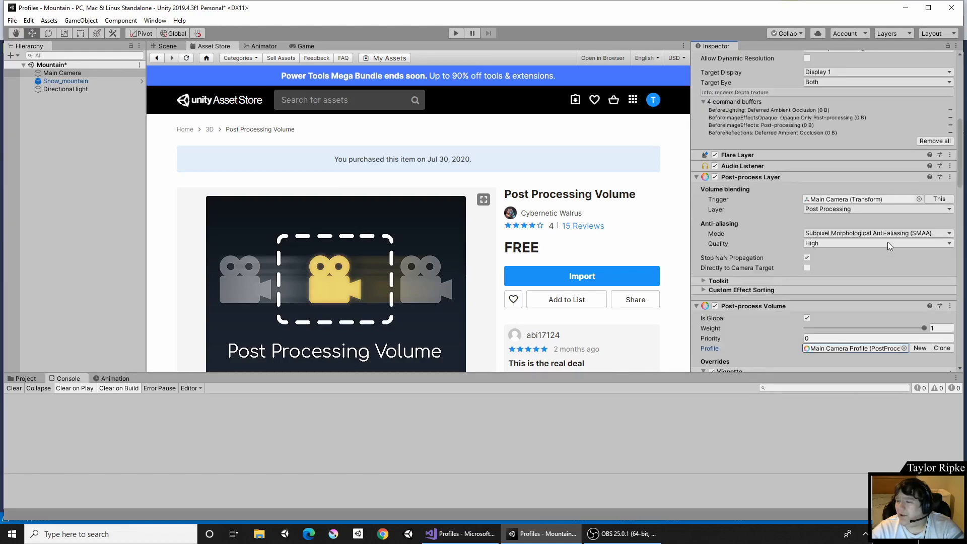
scroll(846, 222, "down", 4)
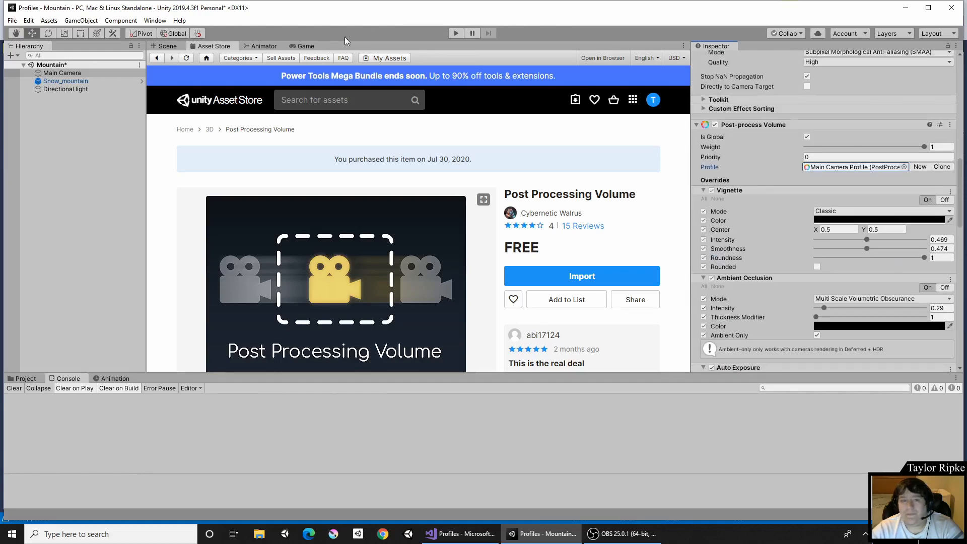
Return to the Asset Store search results for post processing and browse the free assets.
left_click(160, 58)
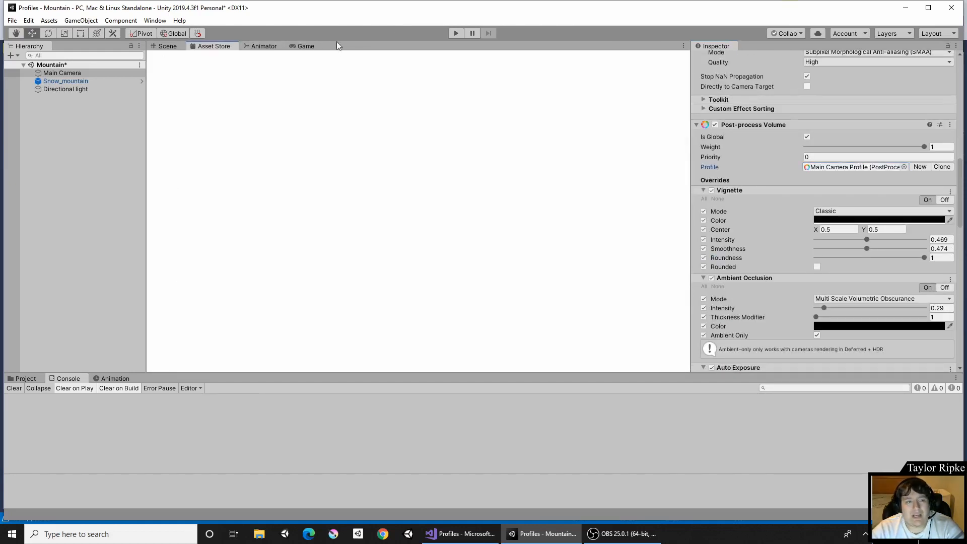
scroll(422, 219, "down", 3)
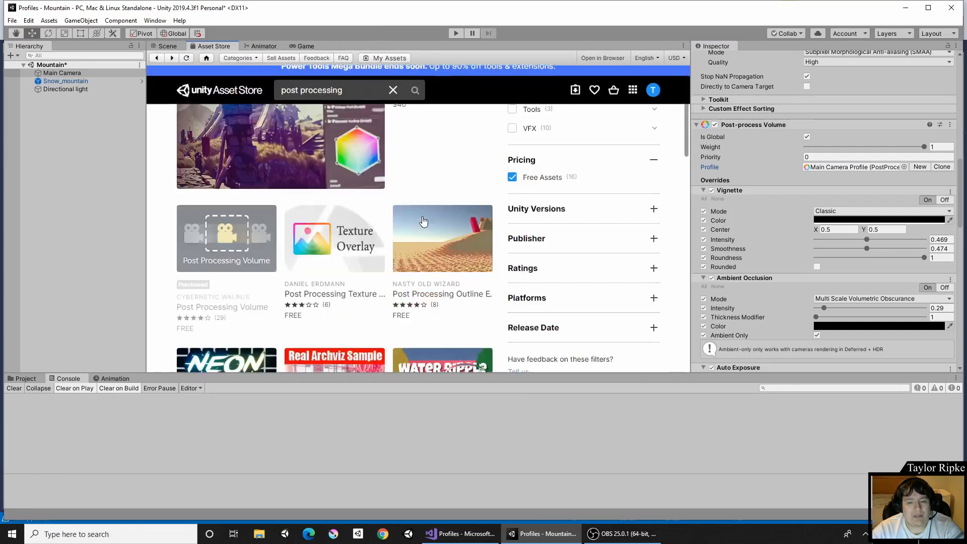
scroll(423, 222, "down", 2)
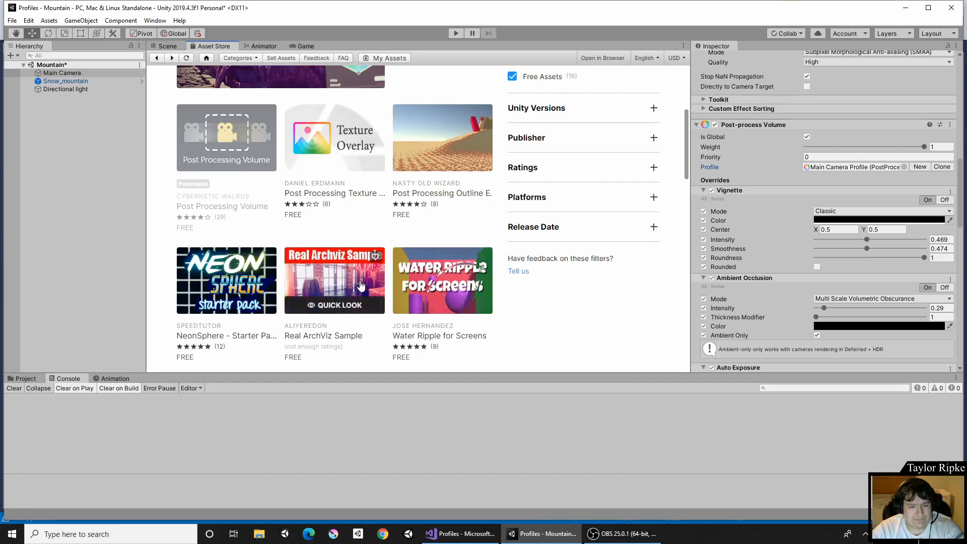
Download and import the free NeonSphere - Starter Pack from the Asset Store search results, then clear the console.
left_click(360, 287)
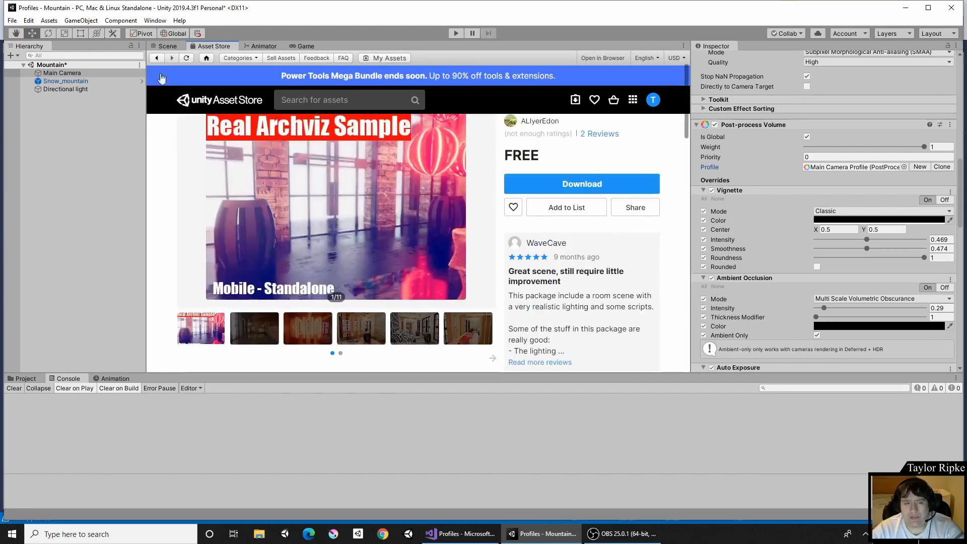
left_click(158, 59)
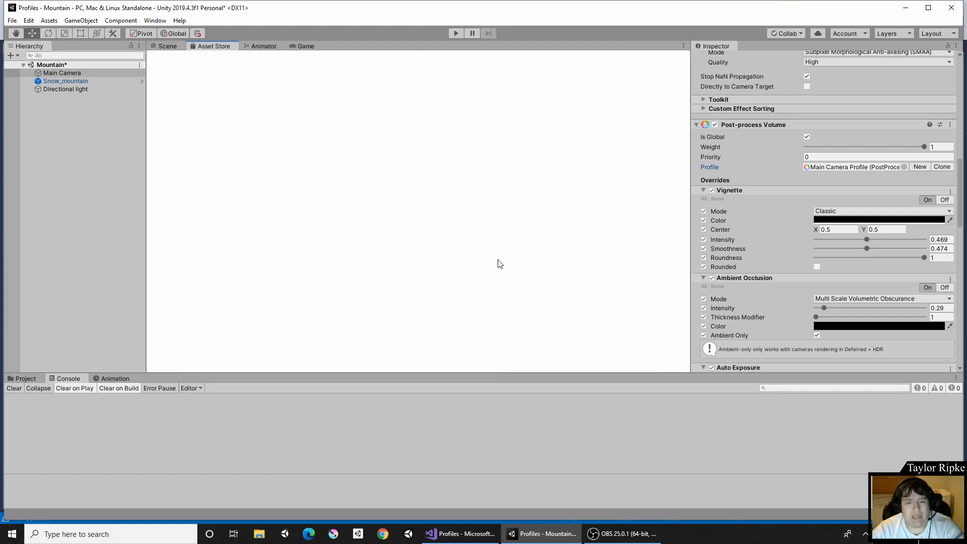
scroll(474, 261, "down", 6)
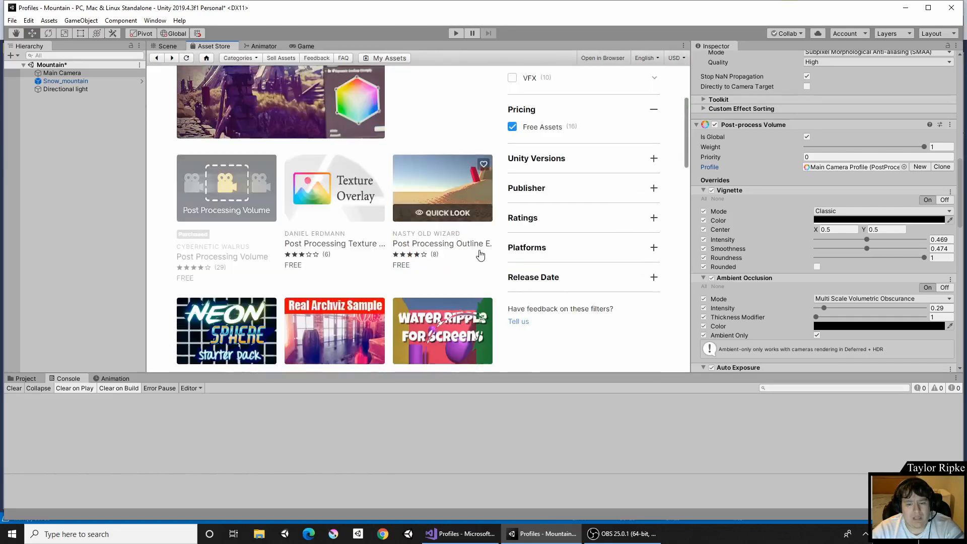
left_click(235, 195)
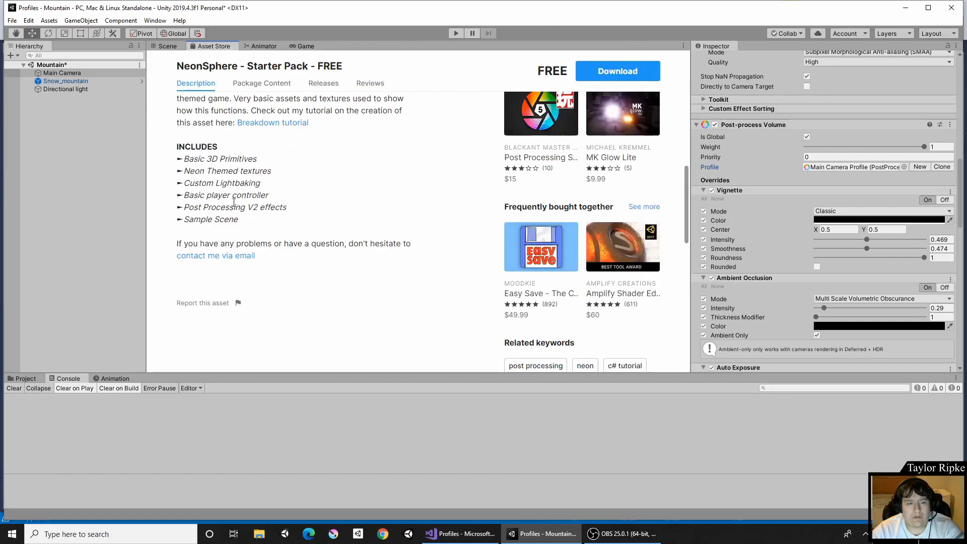
scroll(192, 212, "up", 8)
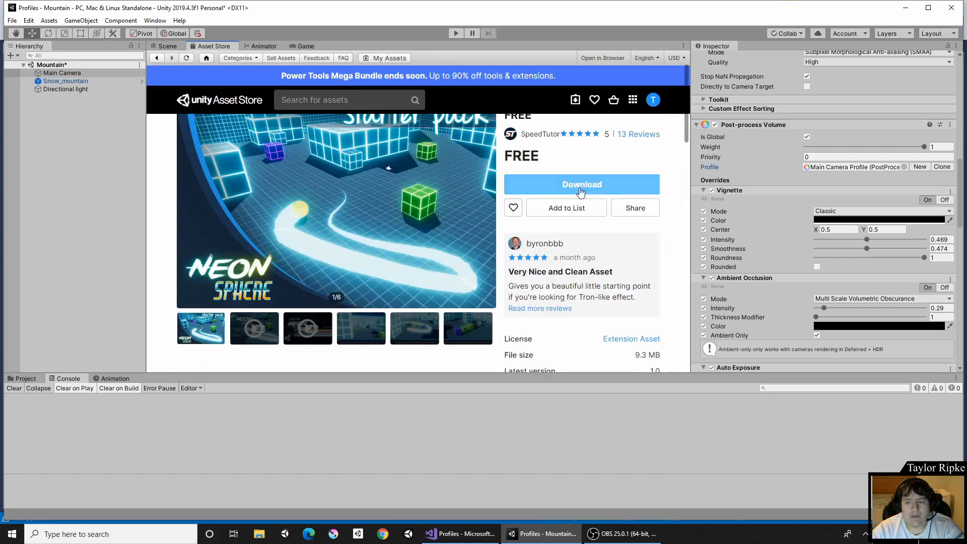
left_click(581, 190)
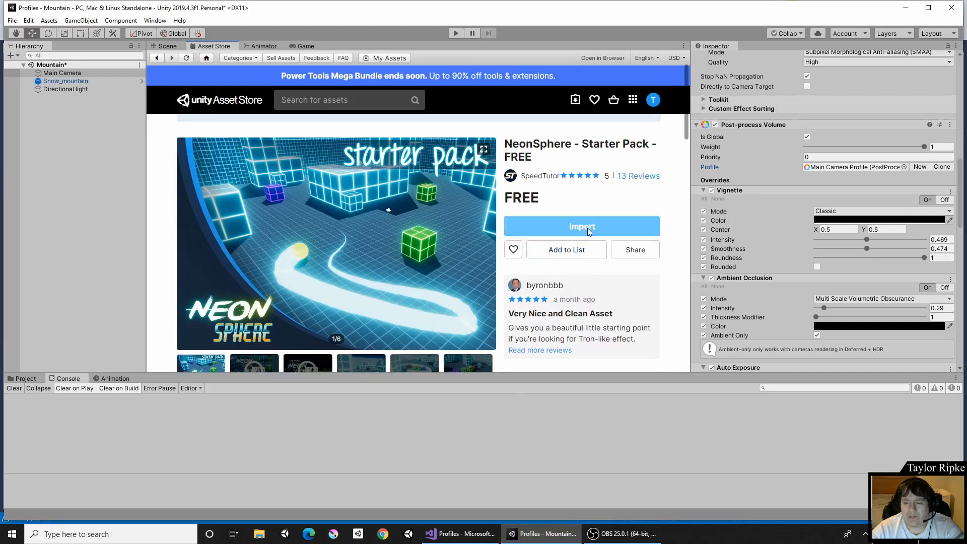
left_click(588, 239)
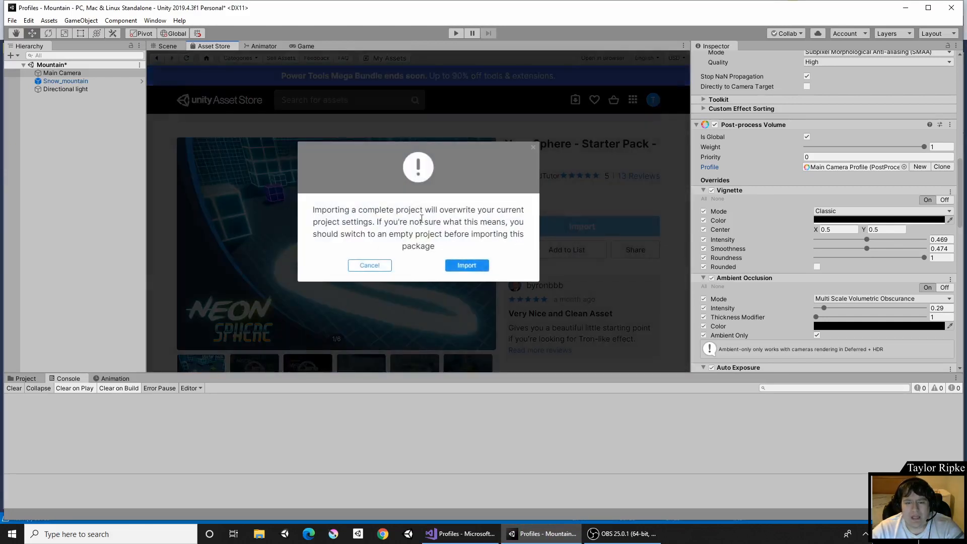
left_click(468, 265)
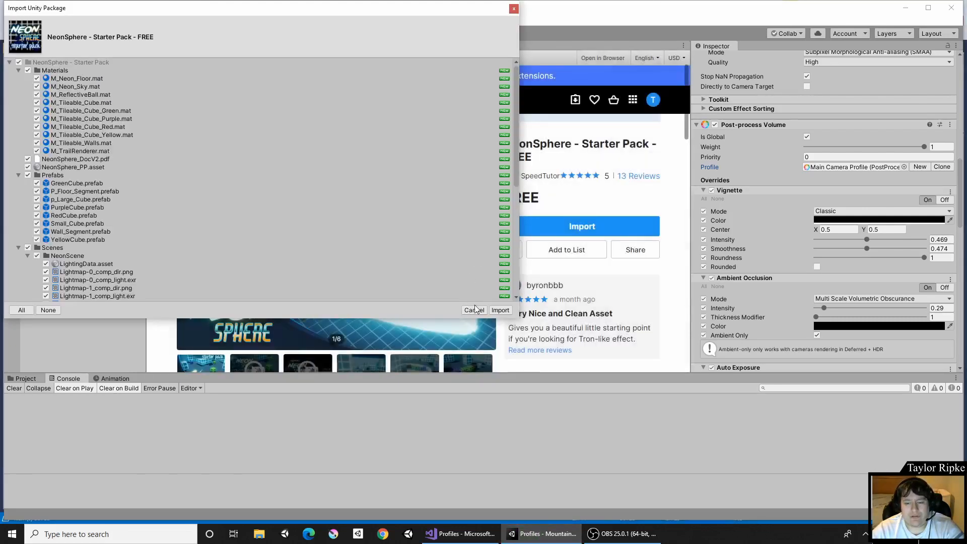
left_click(501, 309)
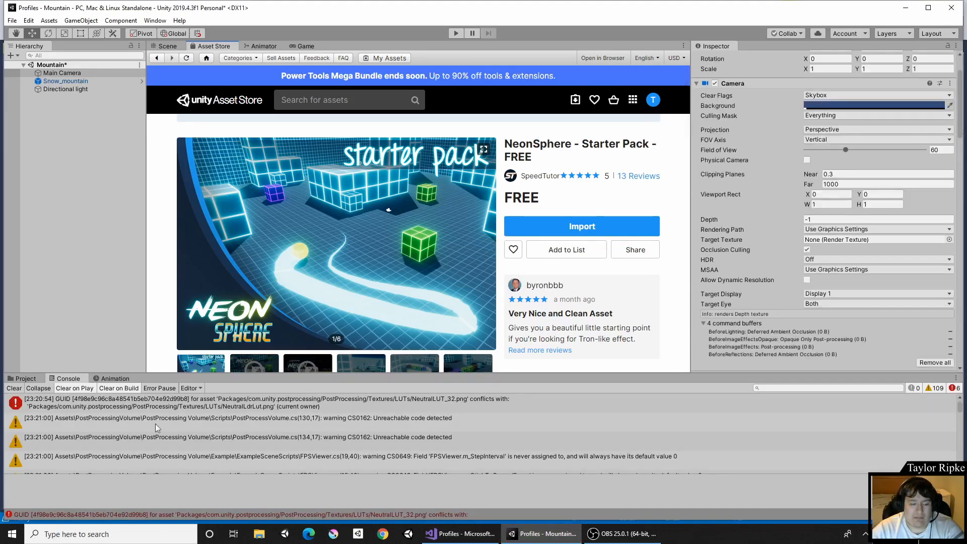
left_click(14, 388)
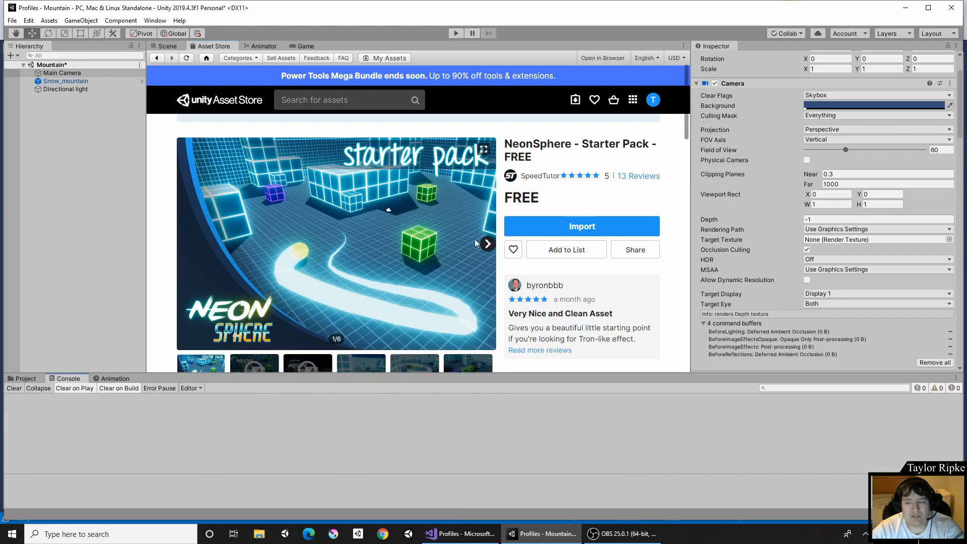
Select the Main Camera, open its post-process profile picker, and switch to the Game view to preview the scene.
left_click(87, 73)
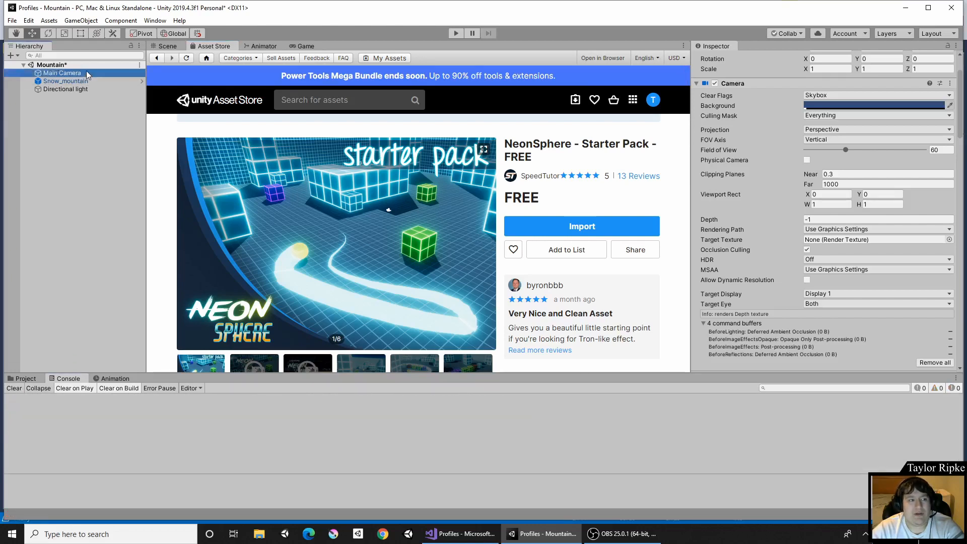
scroll(836, 216, "down", 10)
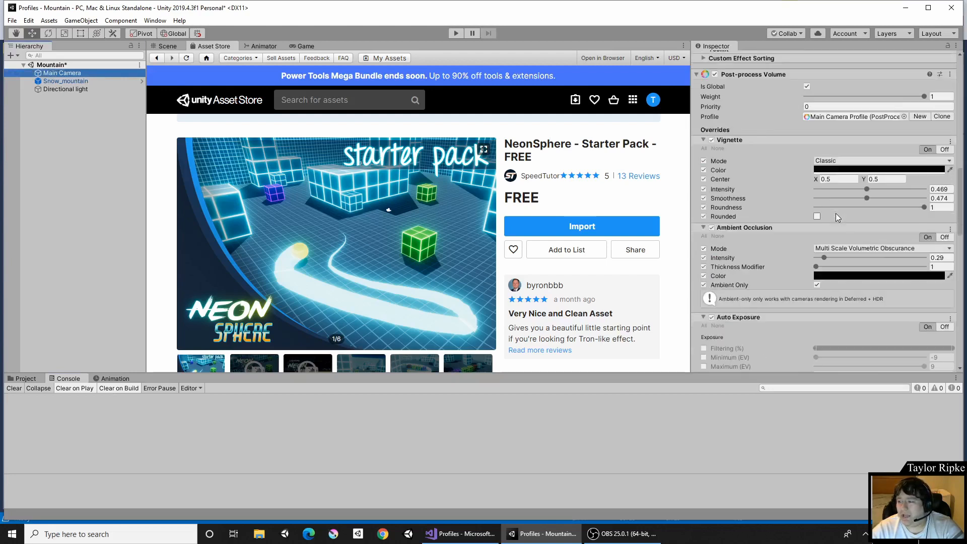
scroll(836, 213, "up", 4)
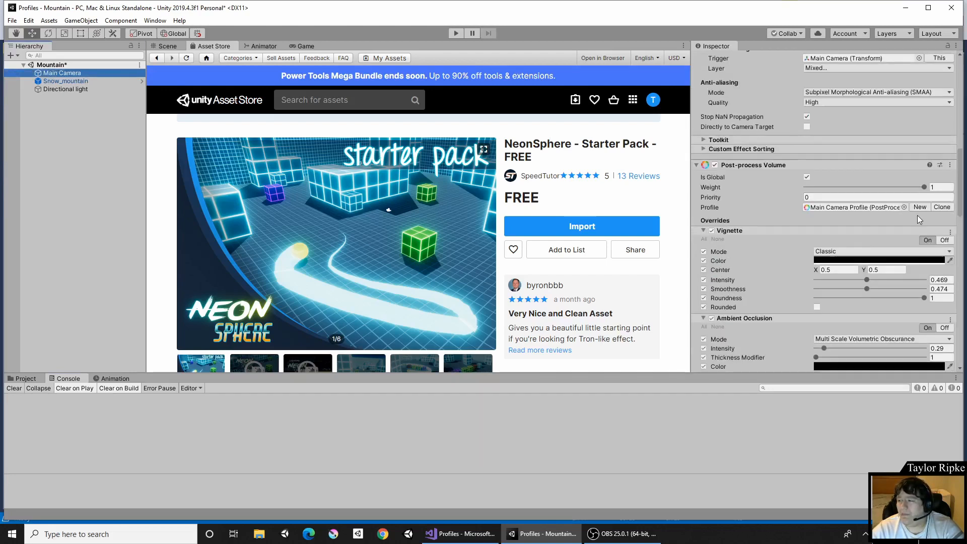
left_click(904, 207)
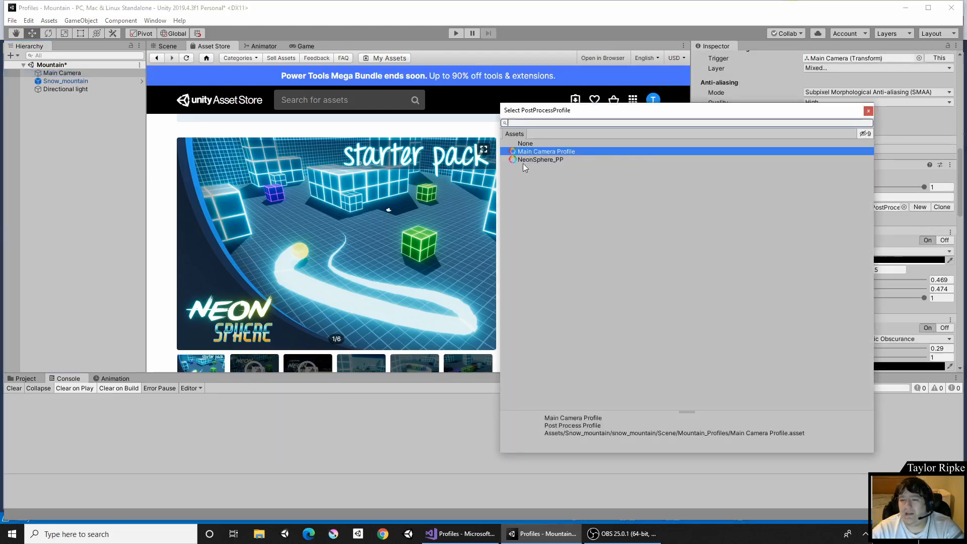
left_click(309, 46)
left_click(310, 46)
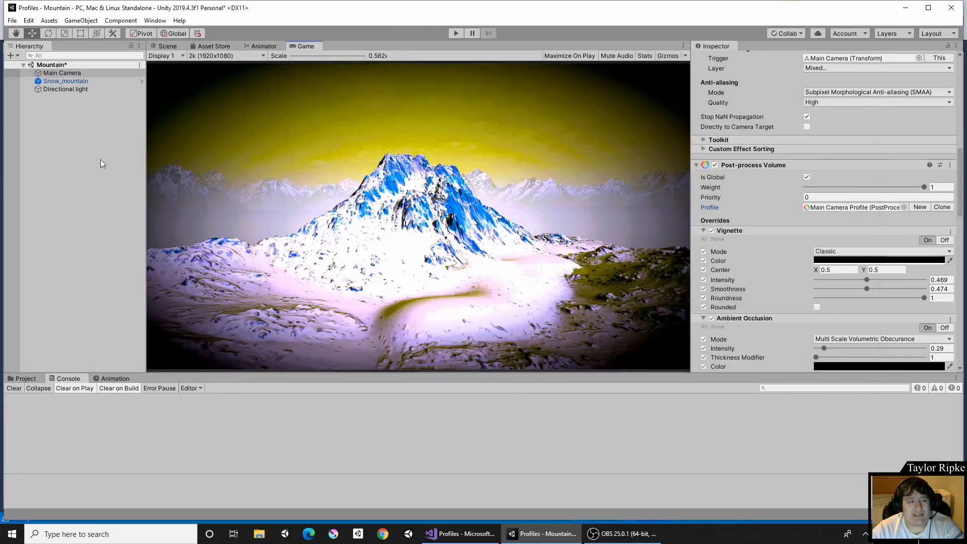
Assign the NeonSphere_PP profile to the Main Camera's Post-process Volume and return to the Scene view.
left_click(62, 73)
scroll(914, 181, "down", 4)
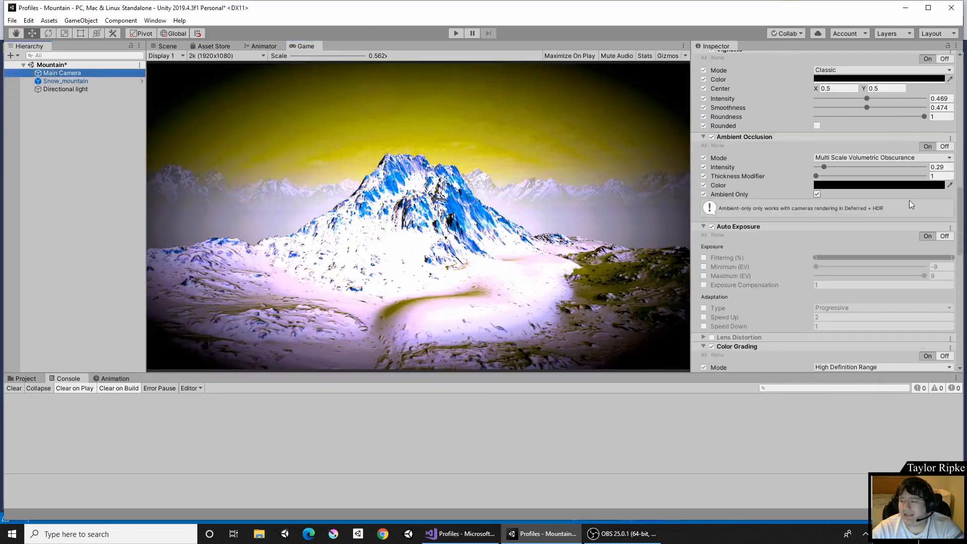
scroll(909, 211, "down", 3)
scroll(907, 232, "up", 7)
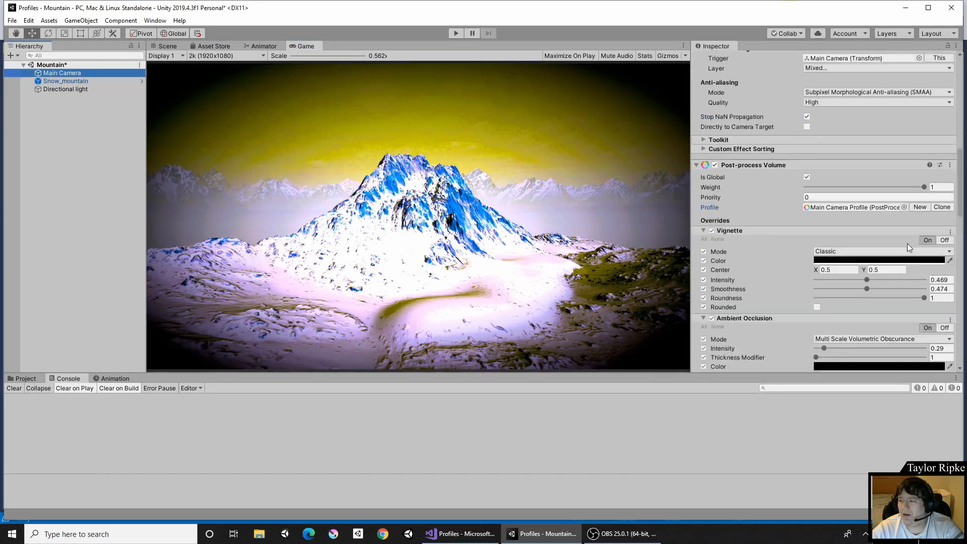
left_click(905, 207)
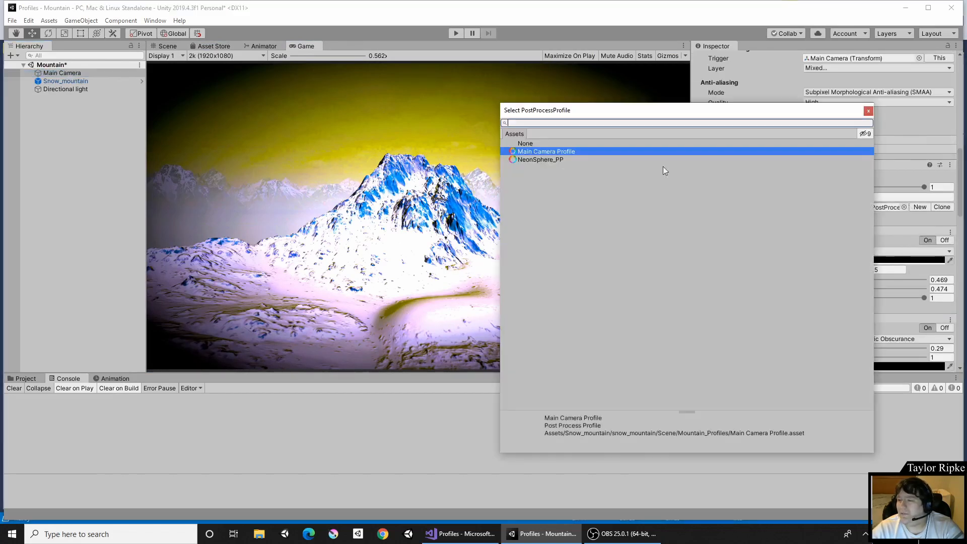
left_click(568, 160)
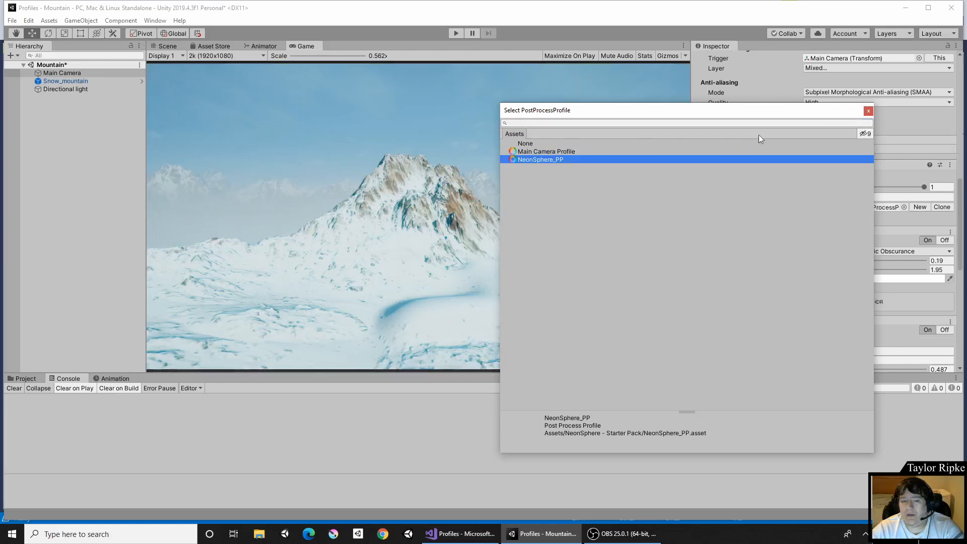
left_click(869, 110)
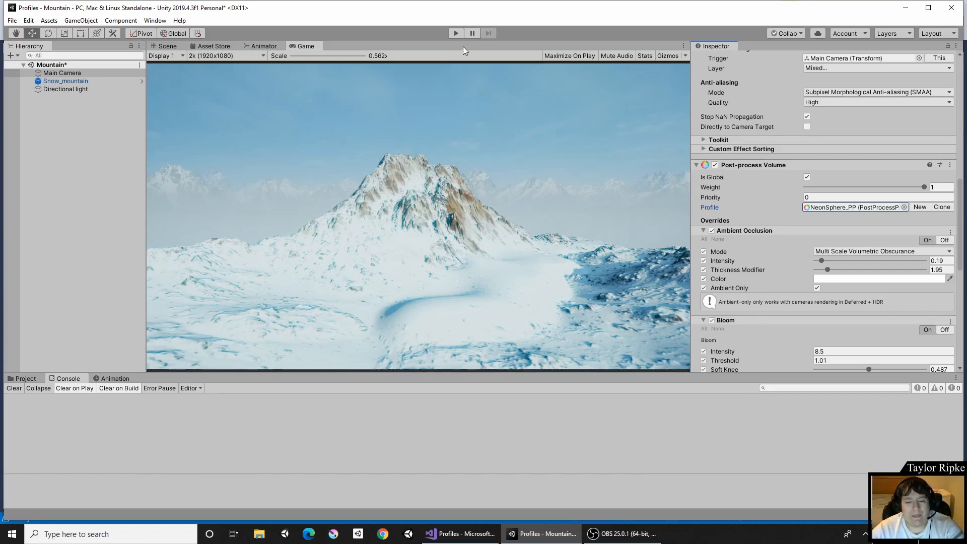
left_click(163, 46)
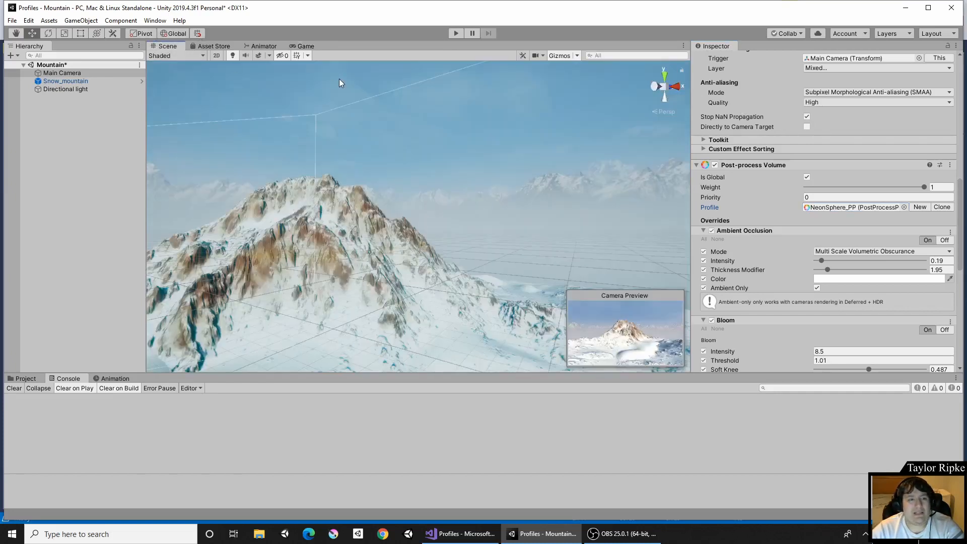